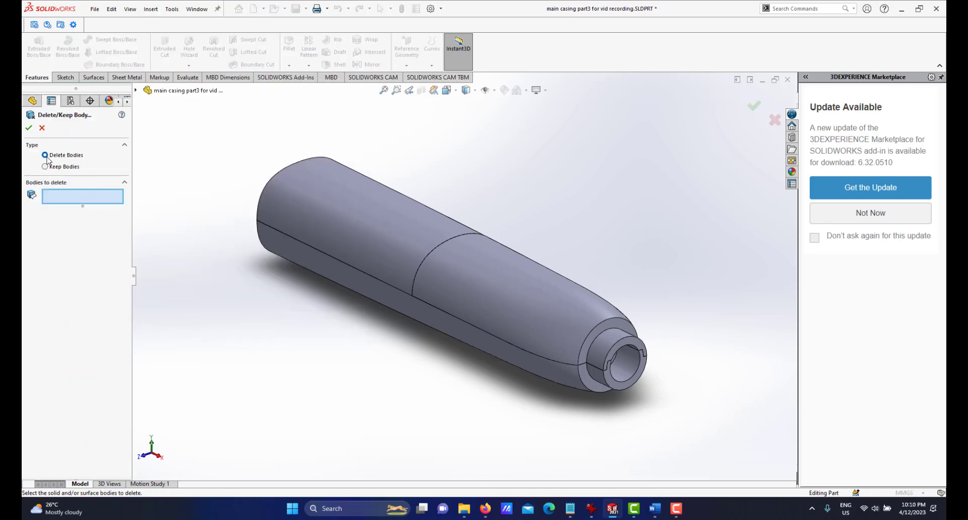
Delete the front top and rear top casing bodies, keeping only the bottom casing half
click(520, 292)
click(373, 223)
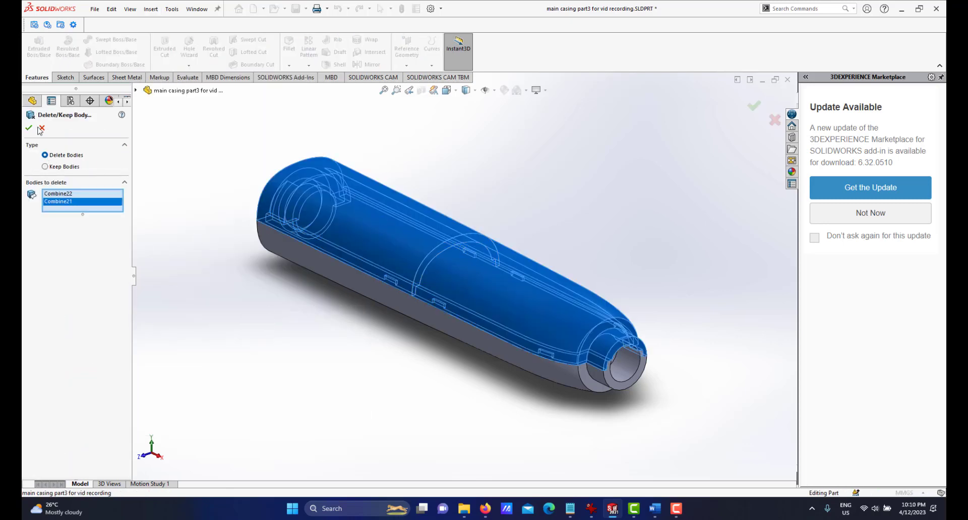
key(Return)
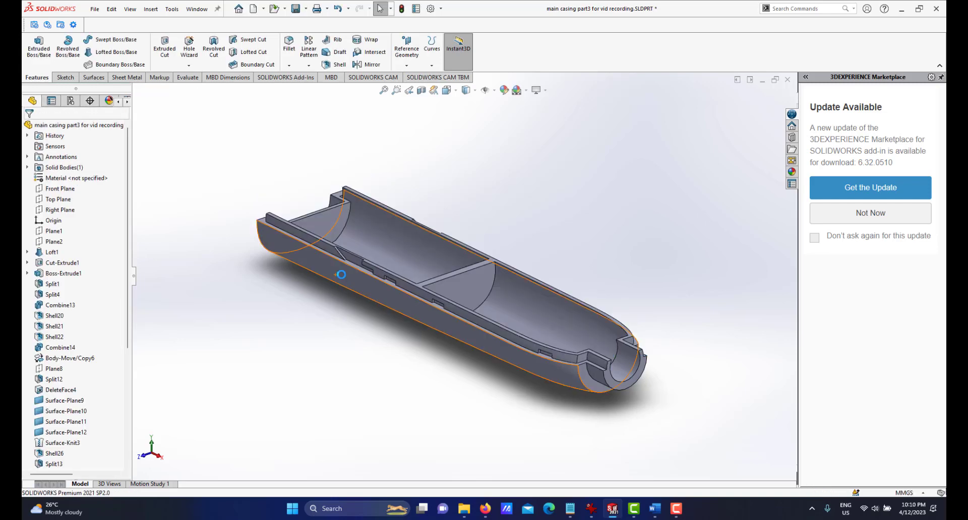
middle_drag(494, 270, 479, 292)
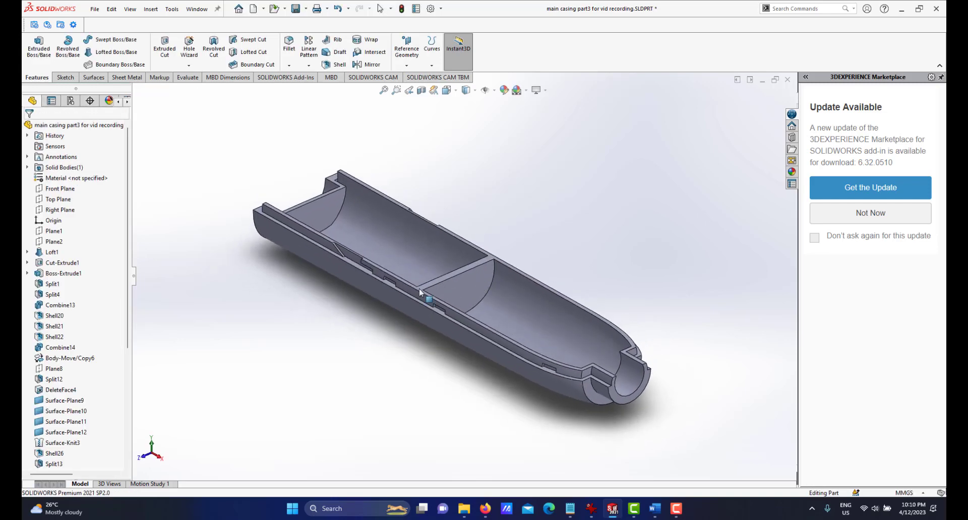
Examine the remaining bottom casing body, including its interior, dividing walls and edge lips
click(50, 169)
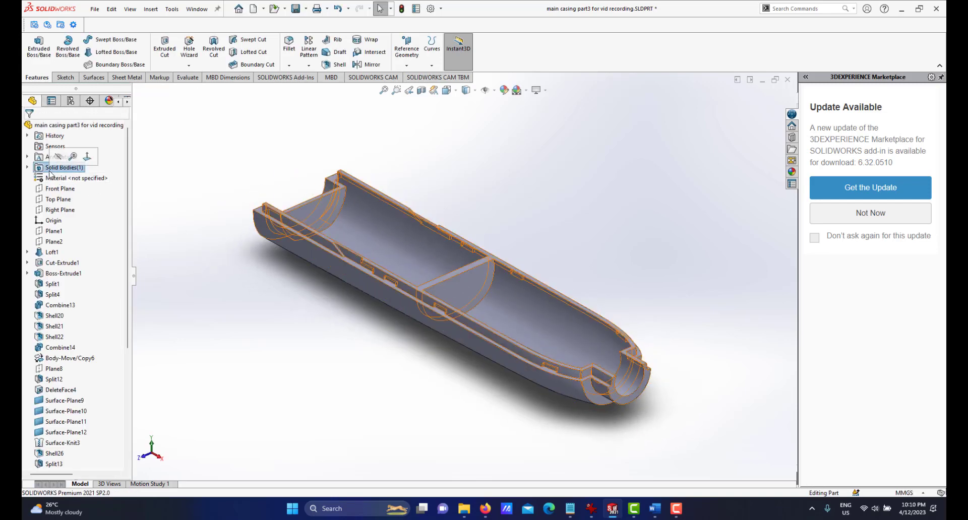
click(345, 319)
scroll(389, 306, up, 1)
scroll(420, 277, down, 2)
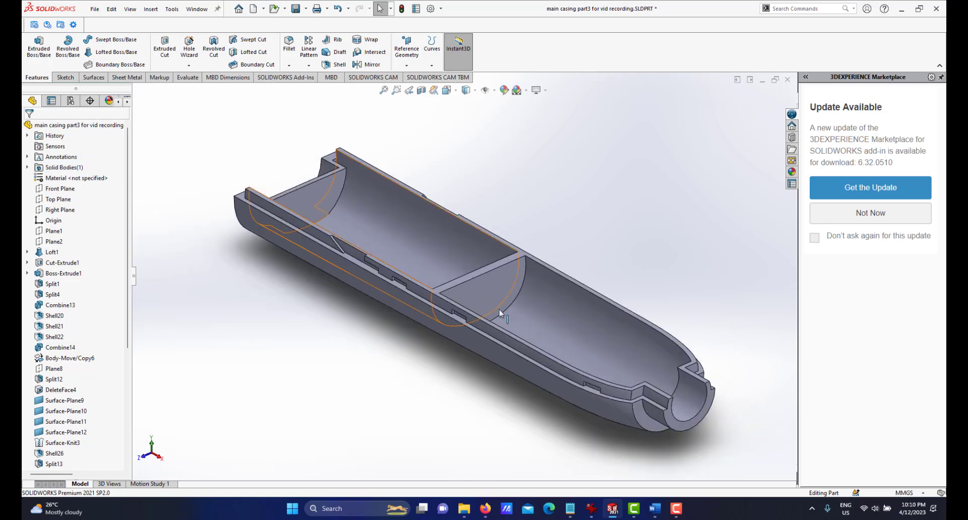
scroll(474, 289, up, 3)
middle_drag(501, 262, 527, 255)
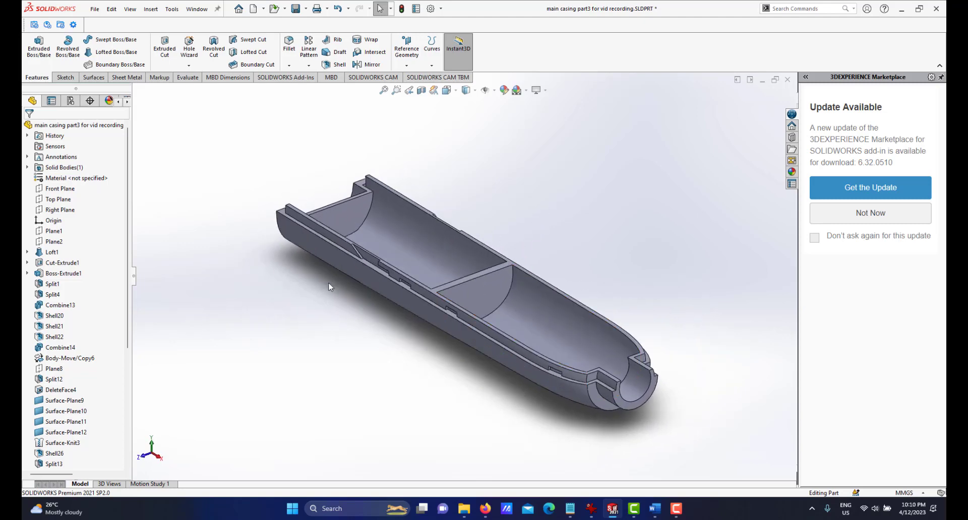
scroll(498, 313, up, 2)
scroll(494, 291, down, 2)
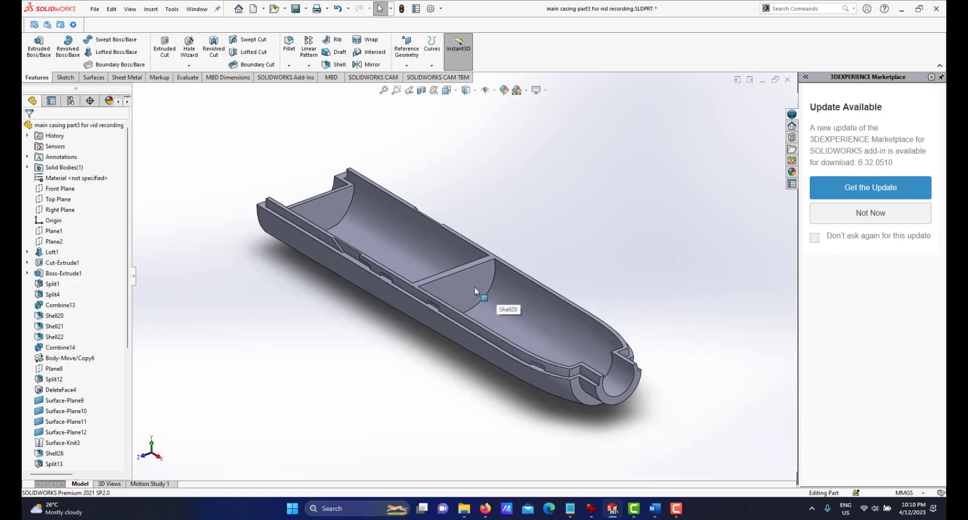
scroll(425, 278, up, 2)
scroll(426, 278, down, 2)
mouse_move(472, 251)
middle_down()
mouse_move(464, 219)
mouse_move(458, 245)
middle_up()
scroll(515, 272, down, 1)
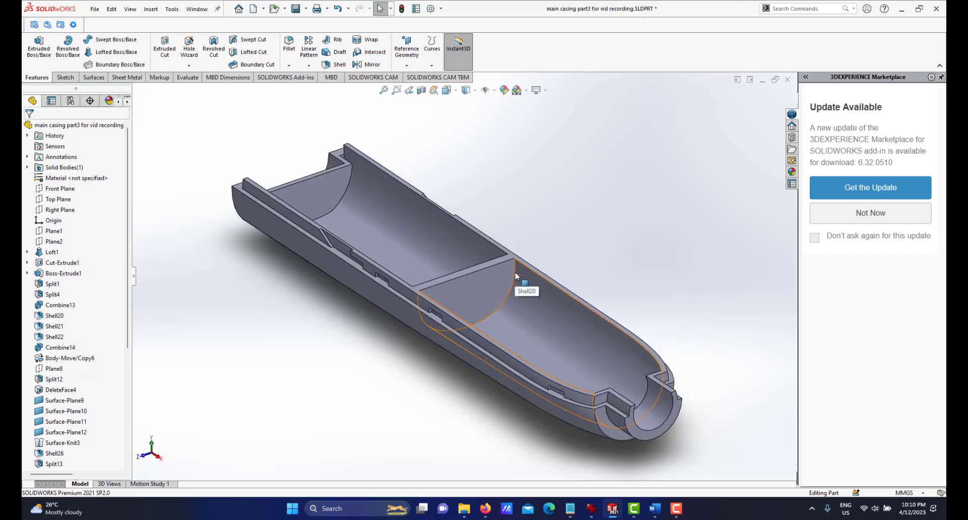
scroll(515, 271, up, 1)
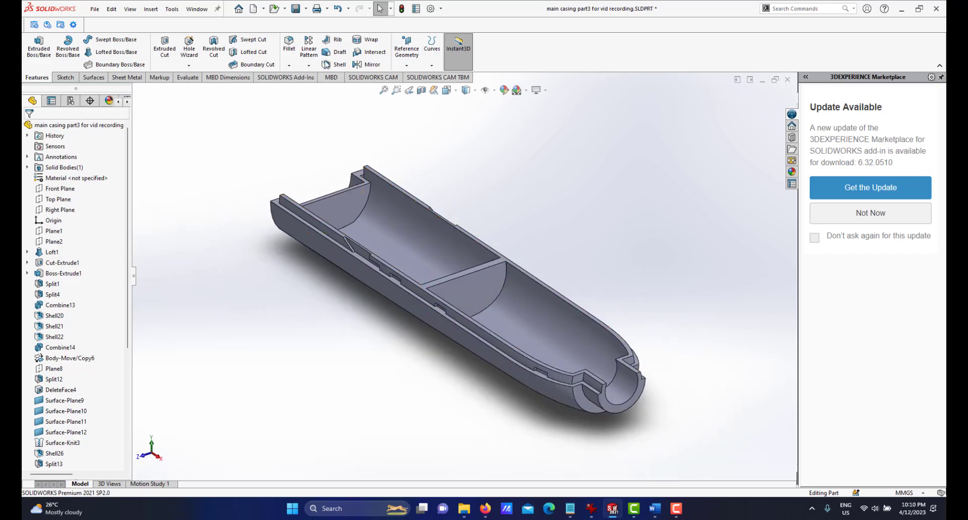
Save the bottom half as a part named "bottom casing1" in the project eletric eraser folder, using Save as copy and continue
click(95, 9)
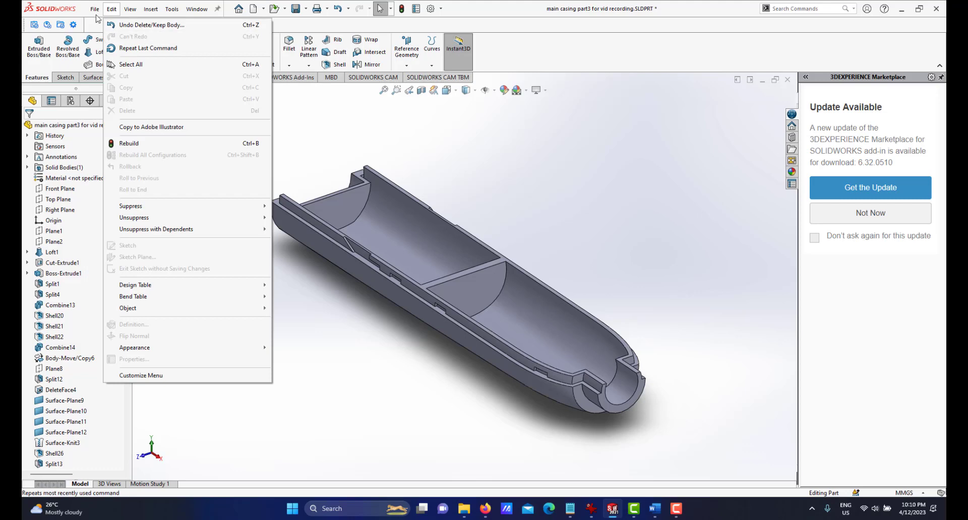
click(119, 129)
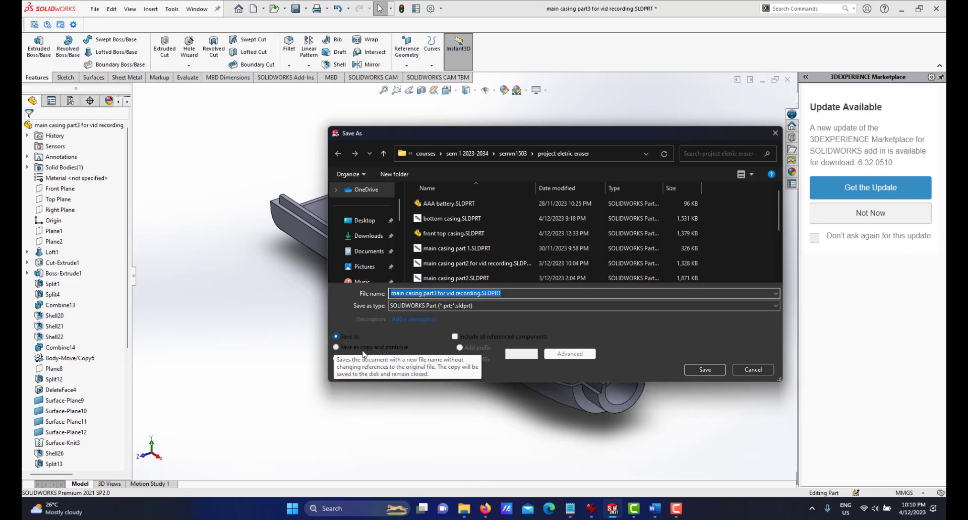
click(336, 348)
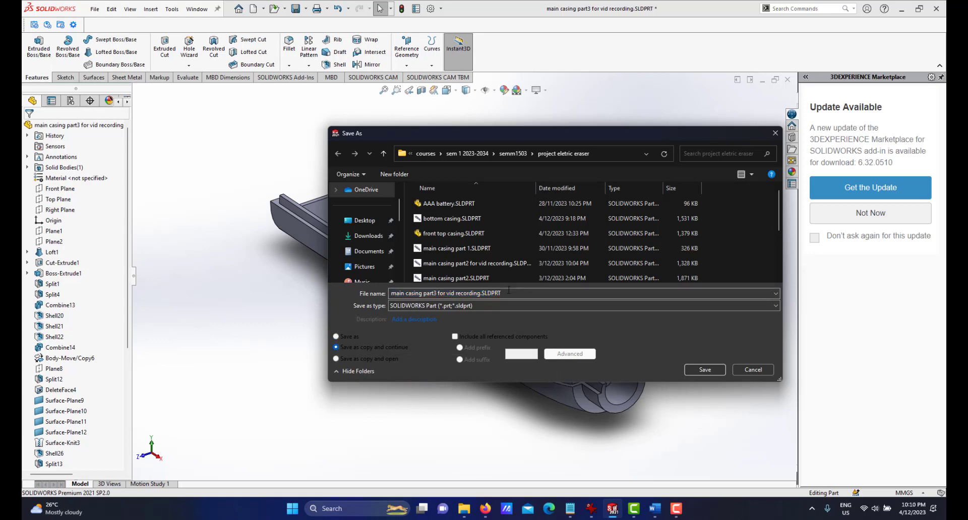
click(522, 294)
text(c)
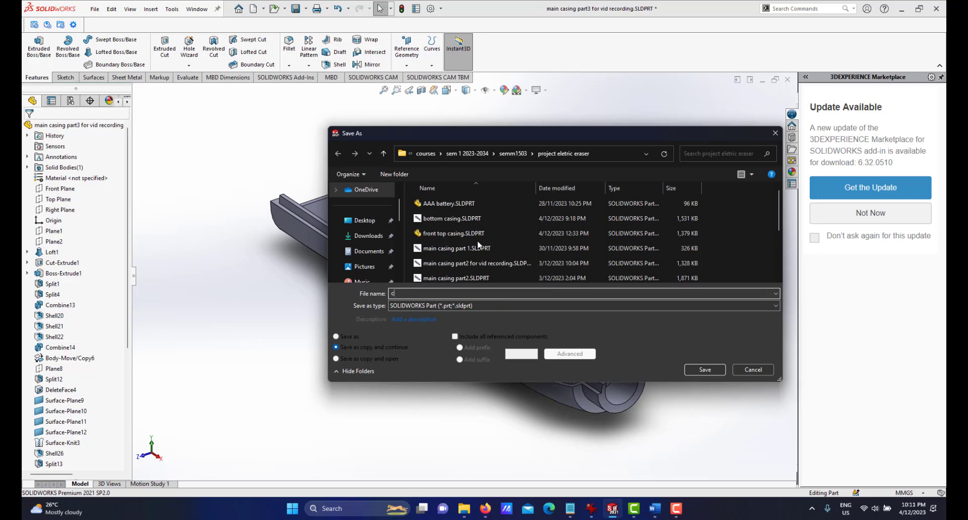
text(botto)
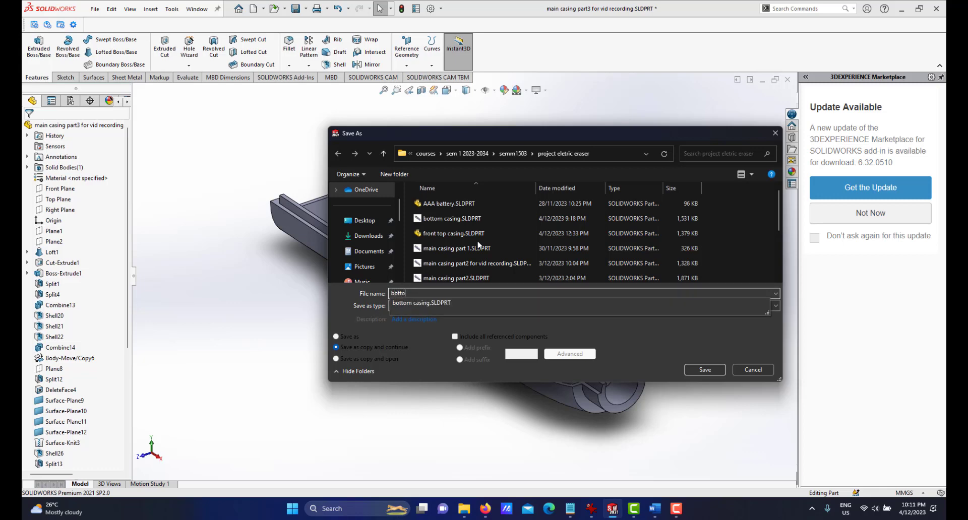
text(m casing1)
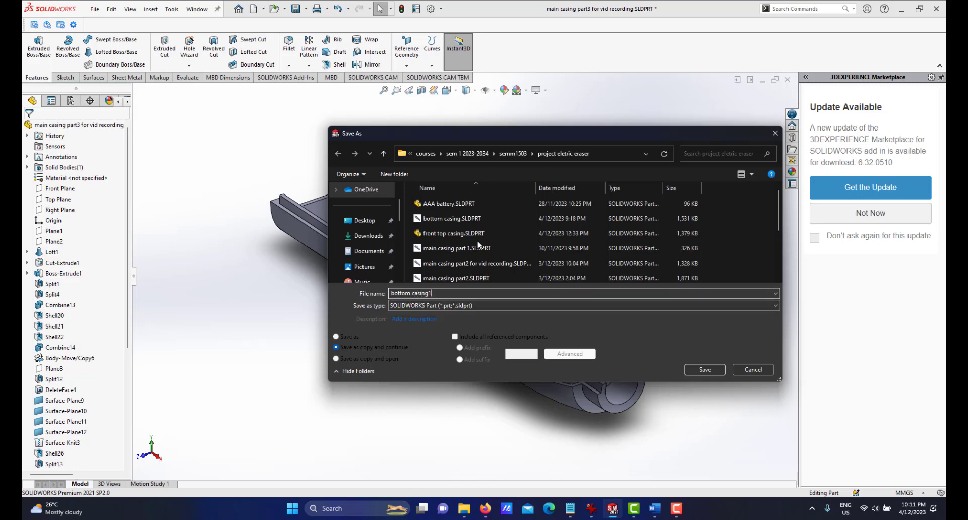
click(701, 369)
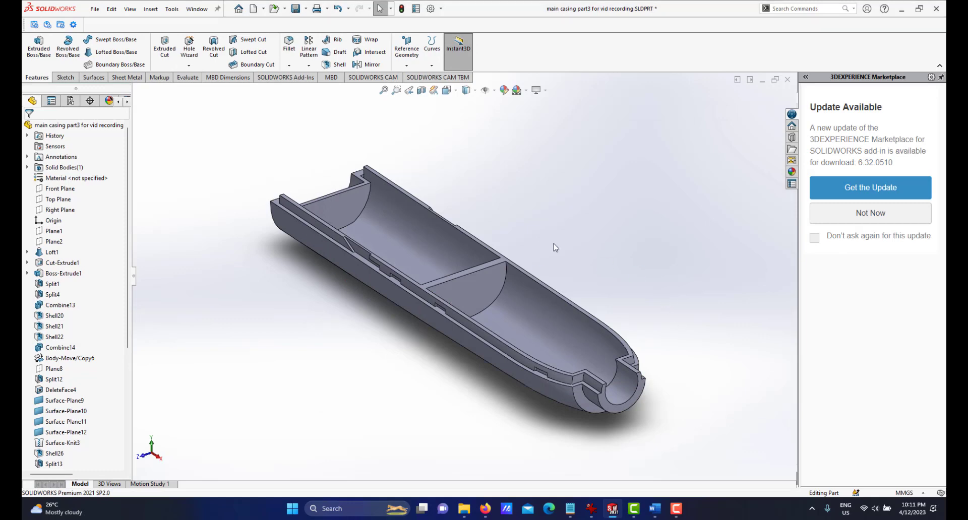
scroll(529, 273, down, 2)
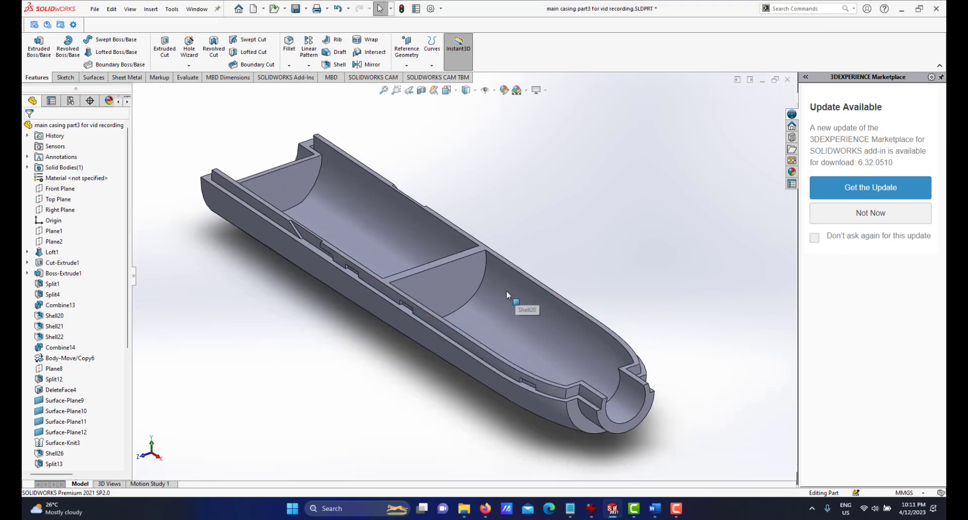
scroll(463, 264, up, 2)
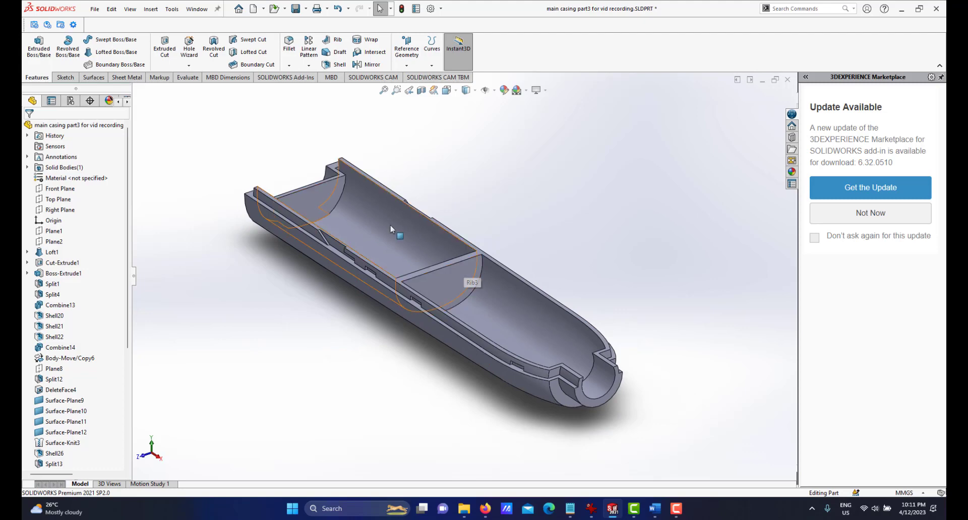
scroll(392, 223, down, 1)
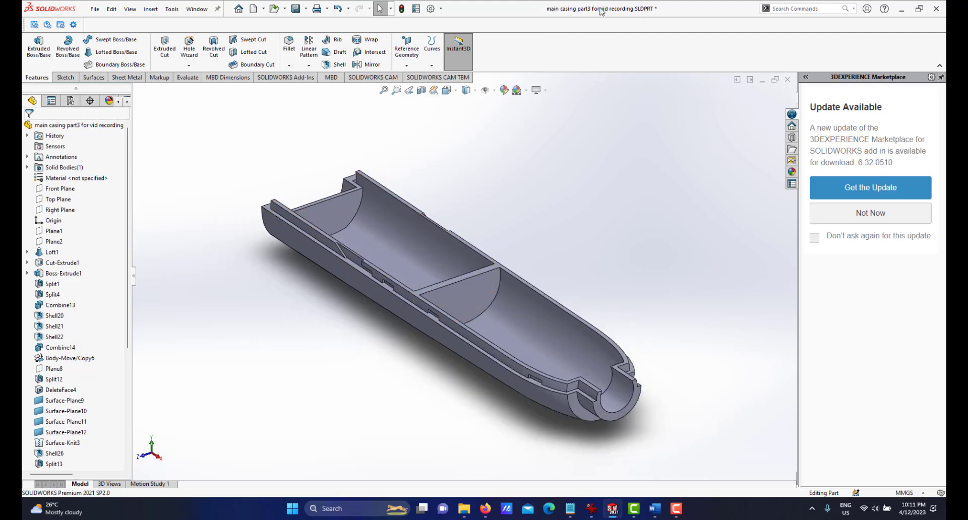
scroll(471, 280, up, 2)
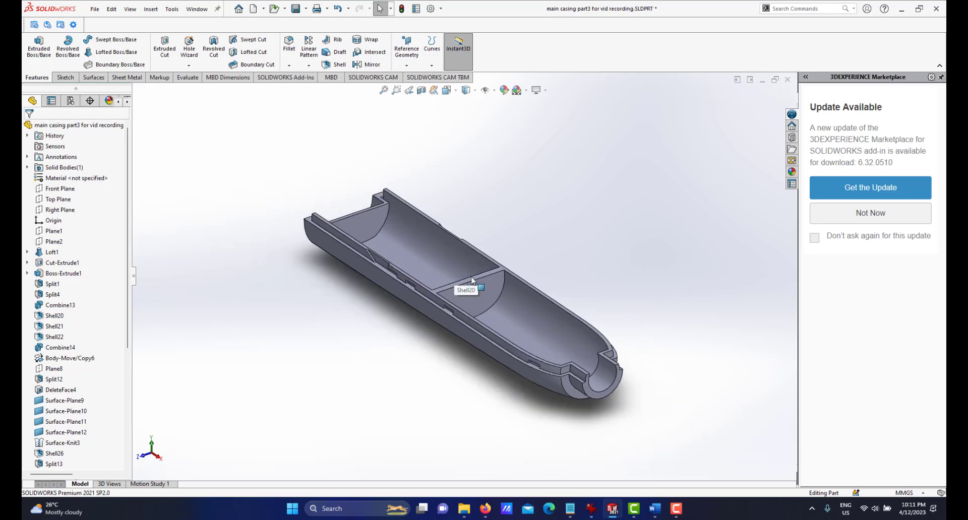
scroll(486, 352, down, 1)
scroll(488, 344, up, 1)
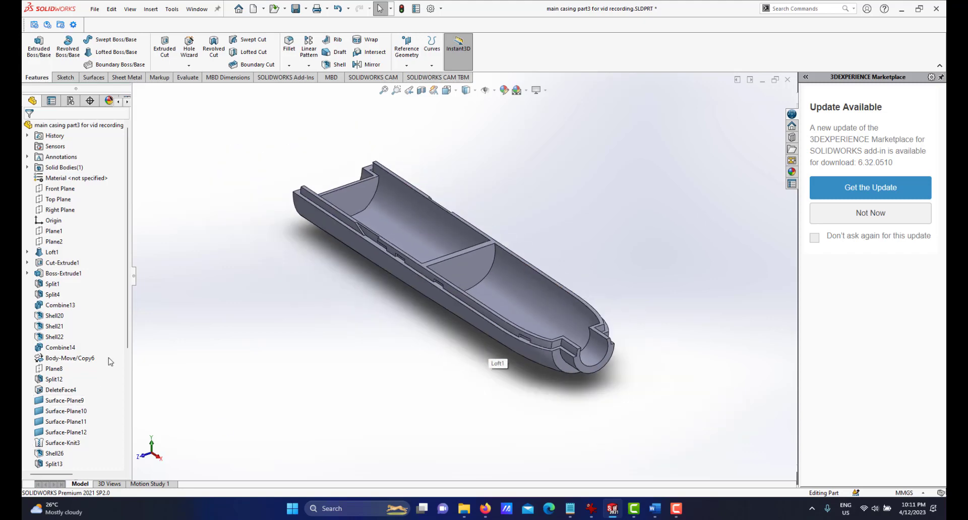
Delete the Body-Delete/Keep 2 feature to restore the removed top casing bodies
scroll(124, 358, down, 6)
click(74, 465)
right_click(74, 464)
click(101, 372)
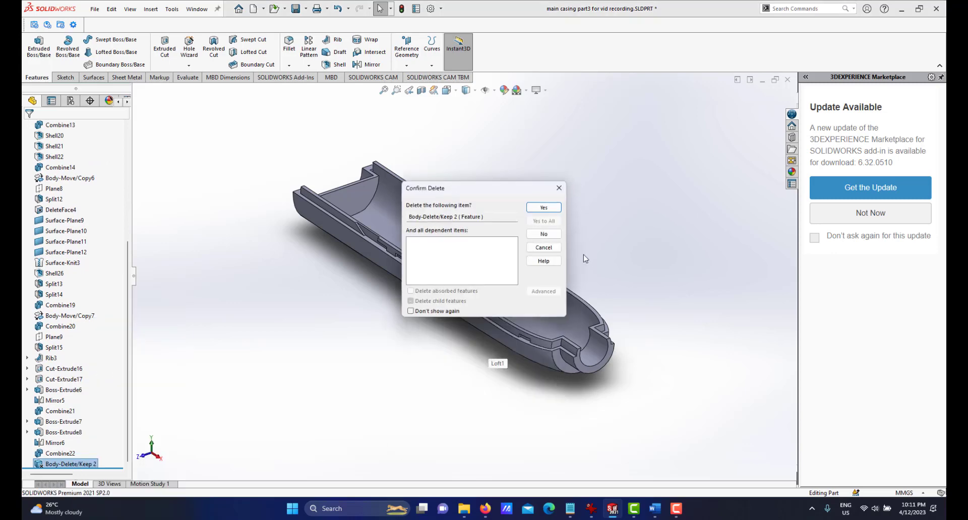
click(541, 209)
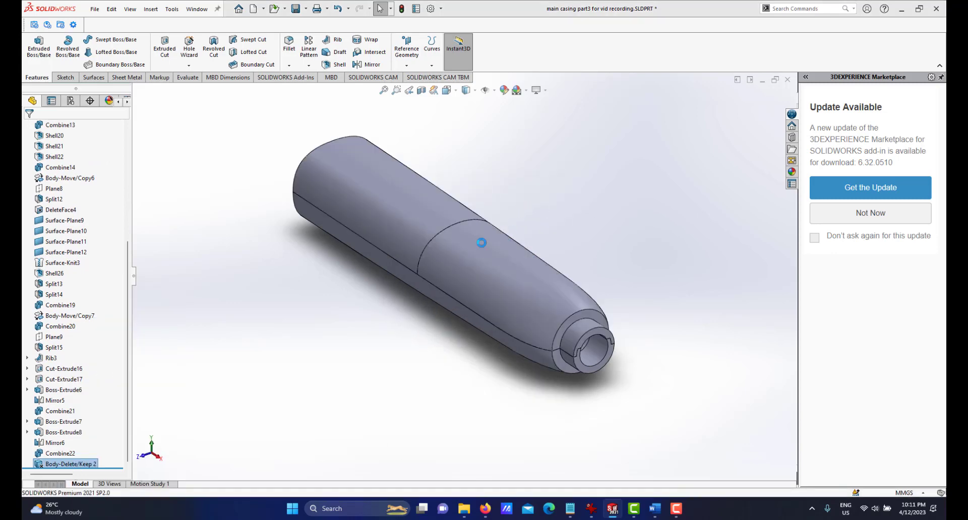
middle_drag(470, 259, 485, 228)
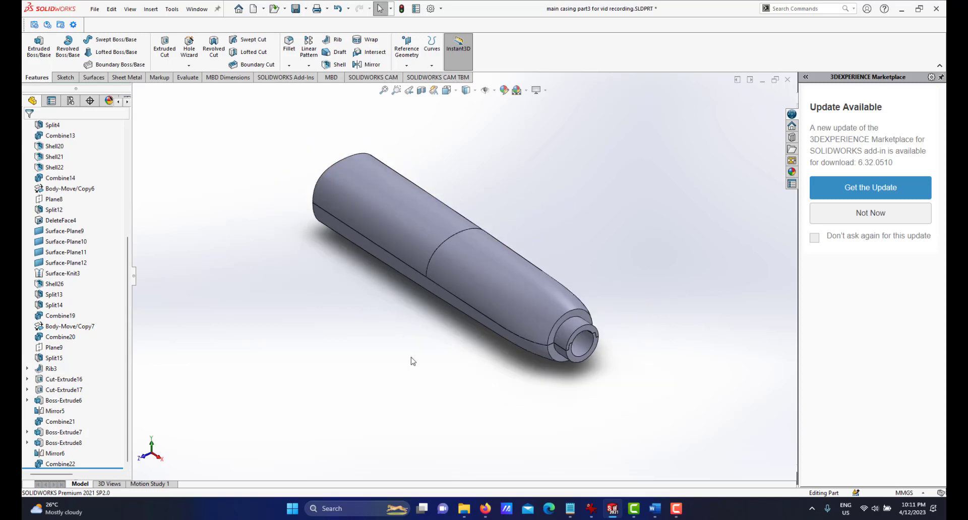
Delete the front top and bottom casing bodies with Delete/Keep Body, keeping only the rear top casing
scroll(482, 302, down, 2)
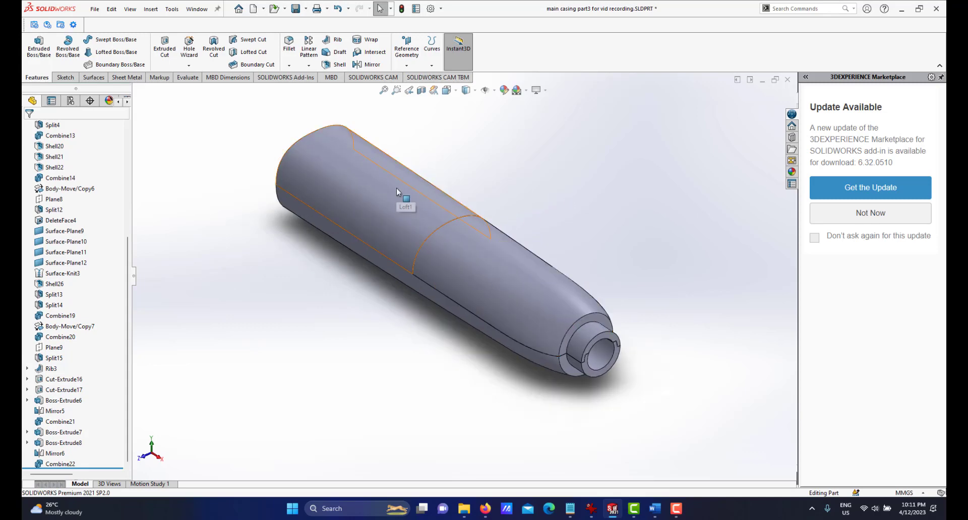
click(150, 9)
mouse_move(168, 48)
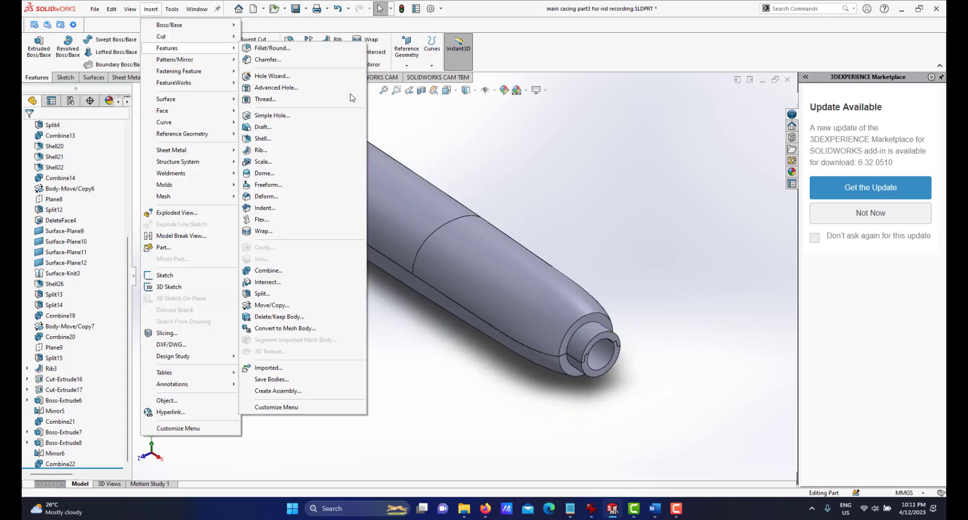
click(260, 318)
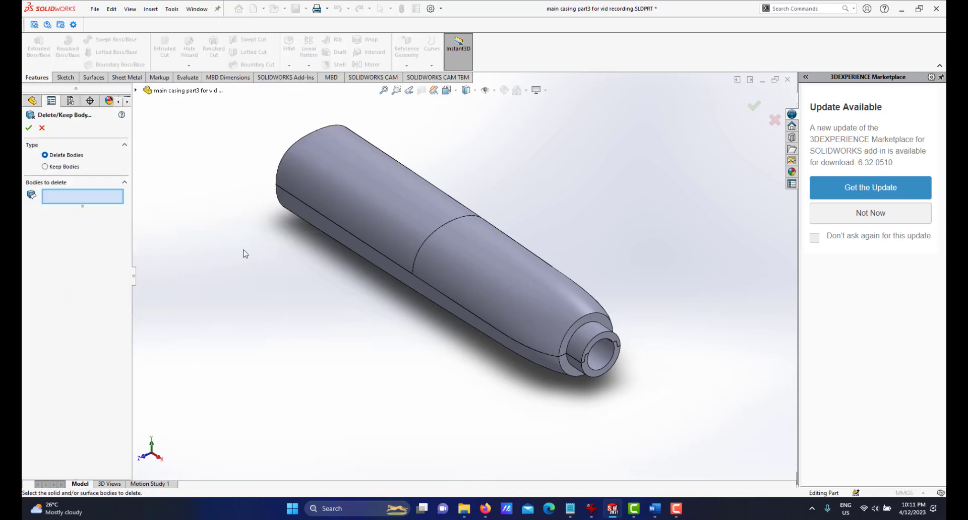
click(521, 274)
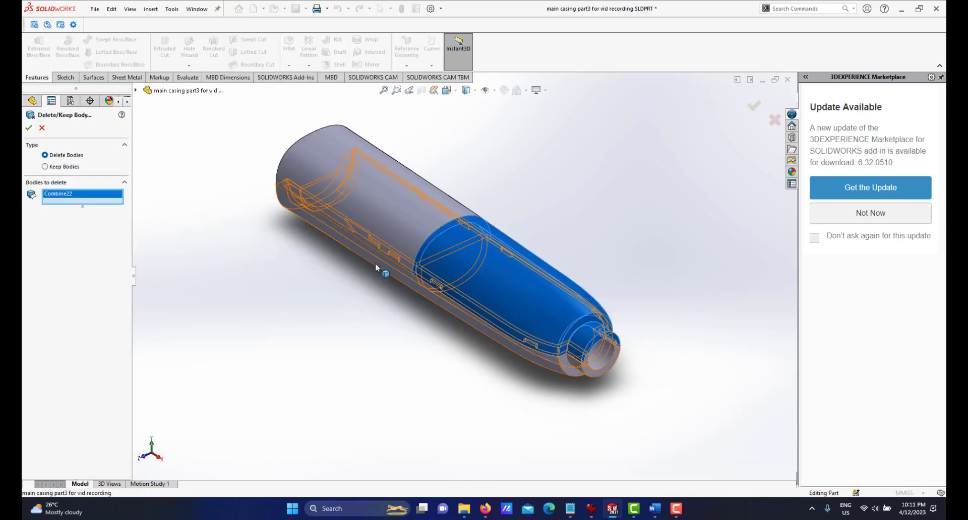
click(376, 266)
click(28, 128)
mouse_move(425, 219)
middle_down()
mouse_move(432, 198)
mouse_move(432, 215)
middle_up()
scroll(419, 225, up, 2)
scroll(419, 225, down, 2)
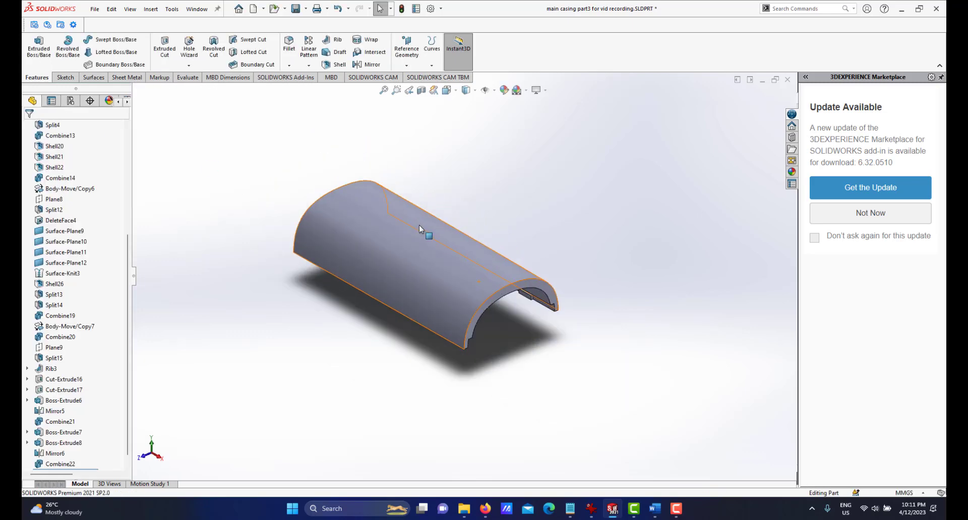
Save the rear top casing as a part named "rear top casing1" in the project eletric eraser folder, using Save as copy and continue
click(94, 8)
click(111, 9)
mouse_move(95, 10)
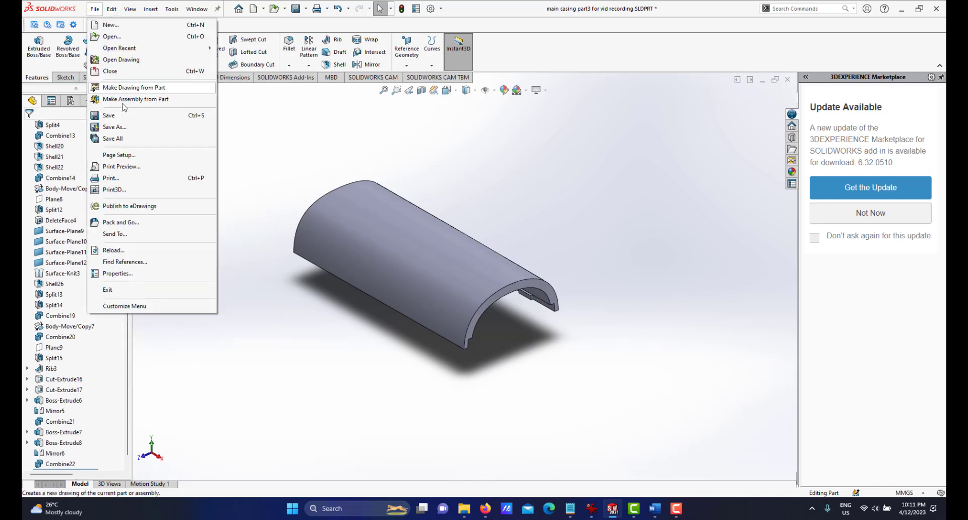
click(117, 128)
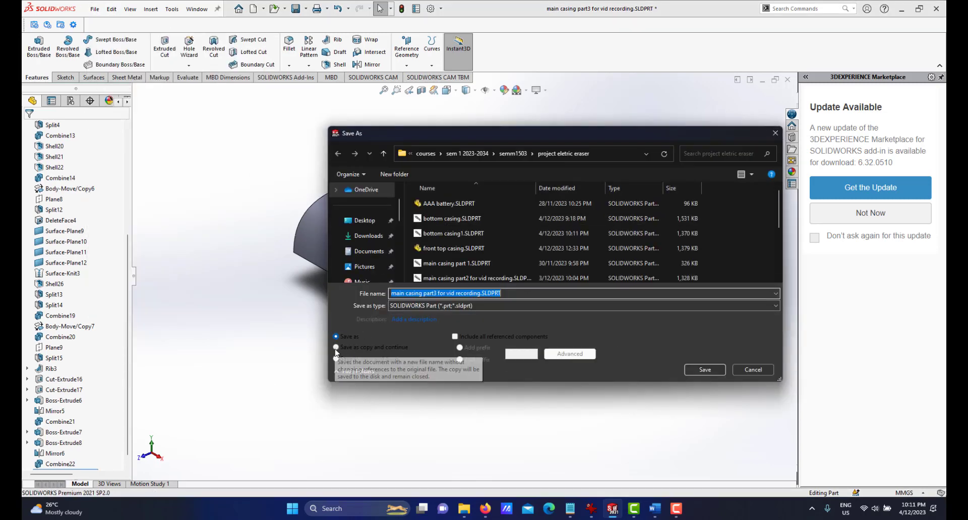
click(336, 349)
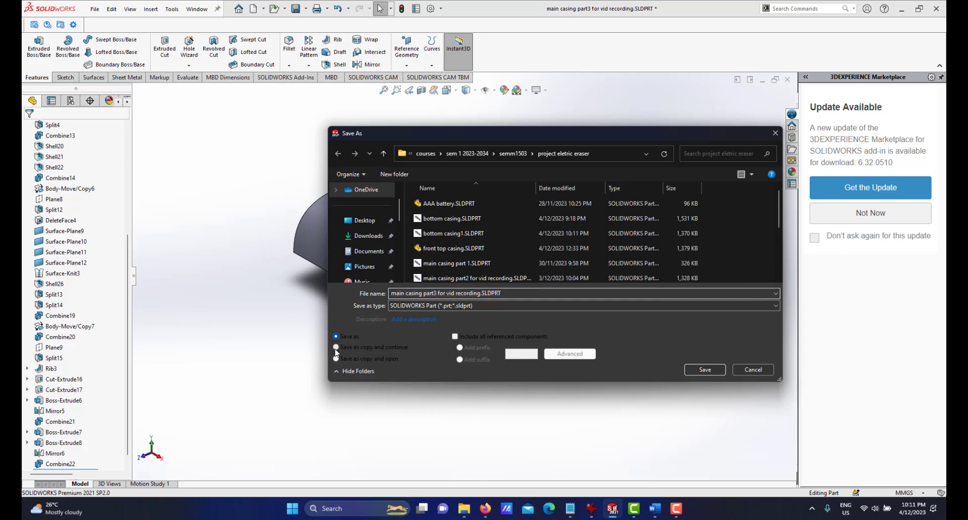
click(517, 293)
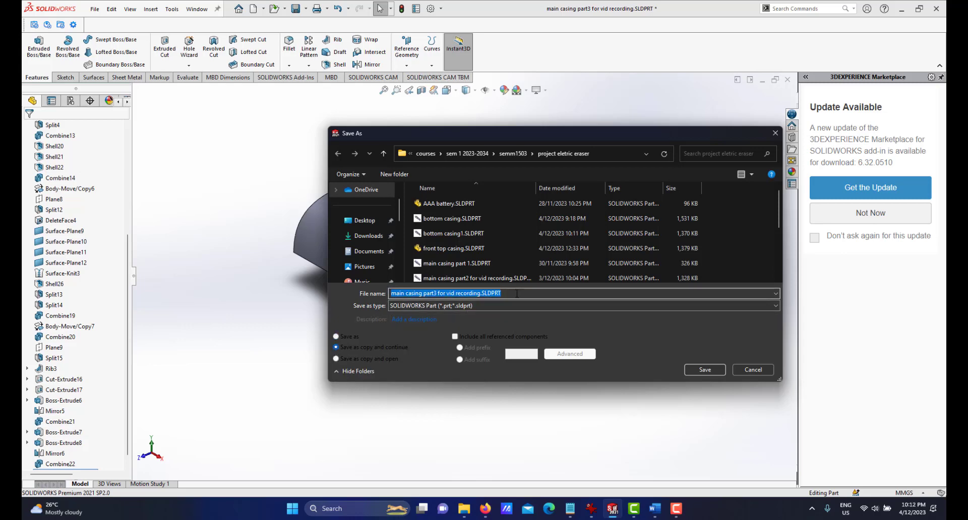
text(rear top c)
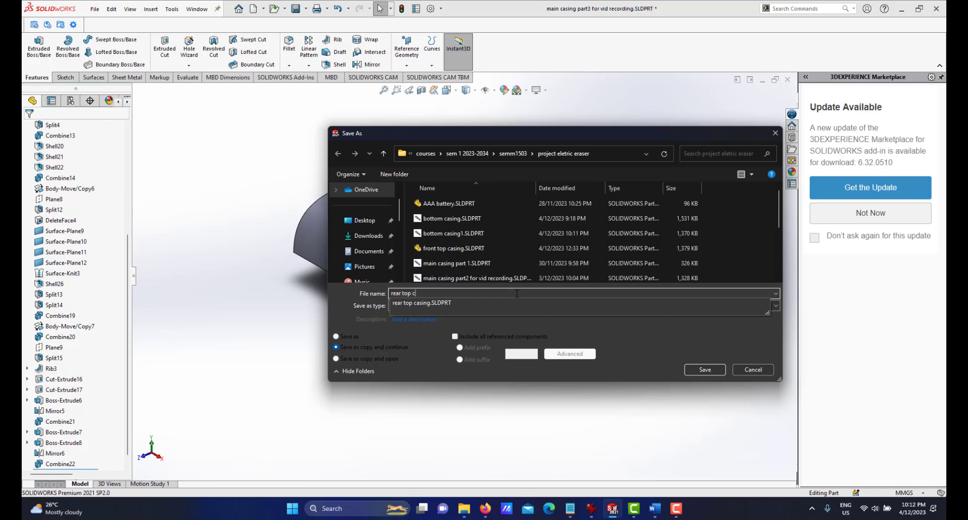
text(asing1)
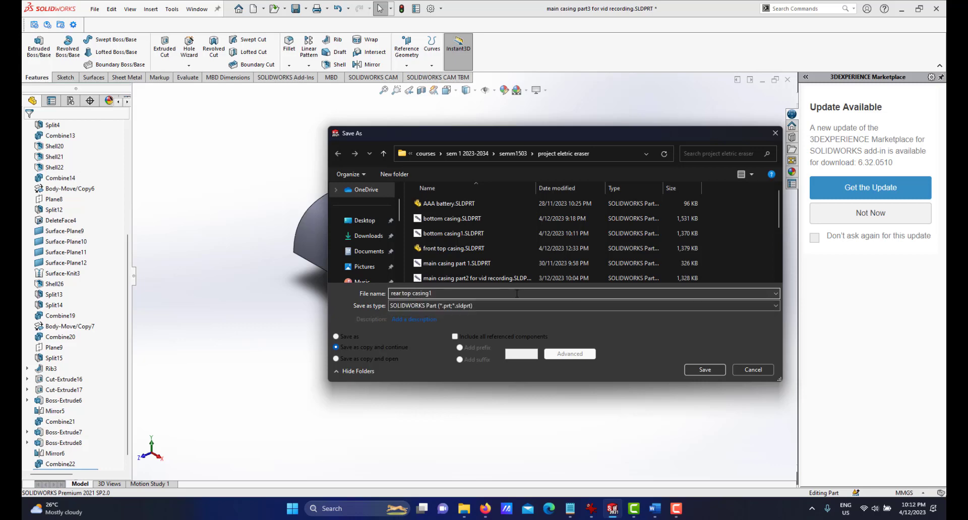
key(Return)
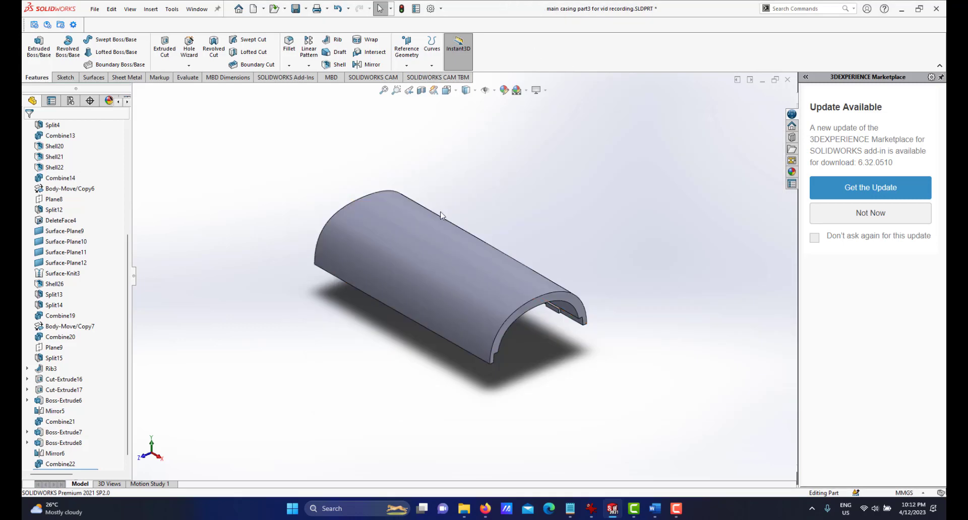
Delete the Body-Delete/Keep 3 feature to restore the removed front top and bottom casing bodies
scroll(483, 304, up, 2)
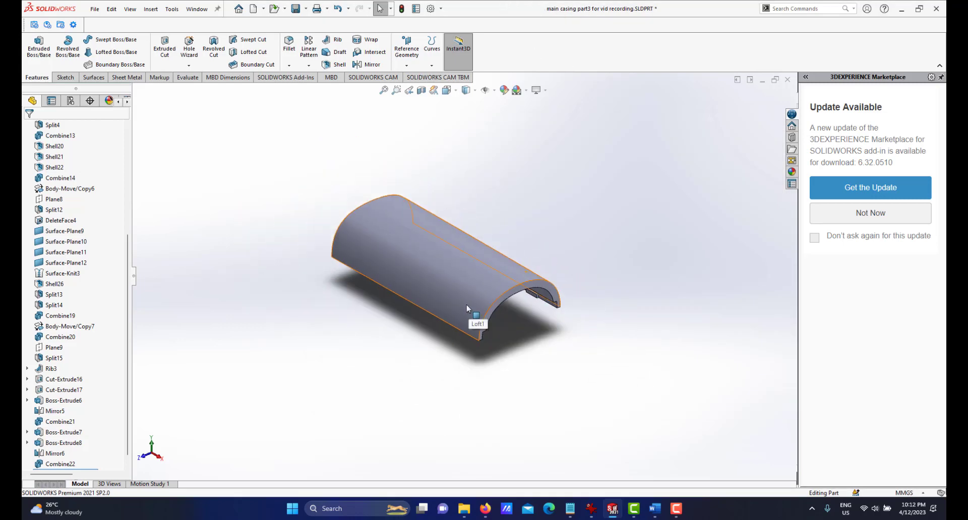
click(128, 465)
right_click(89, 467)
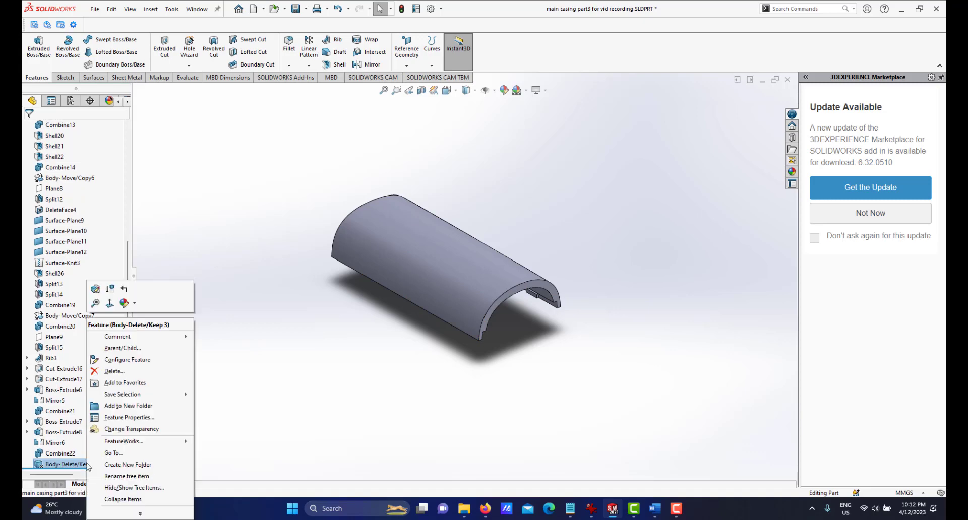
click(116, 372)
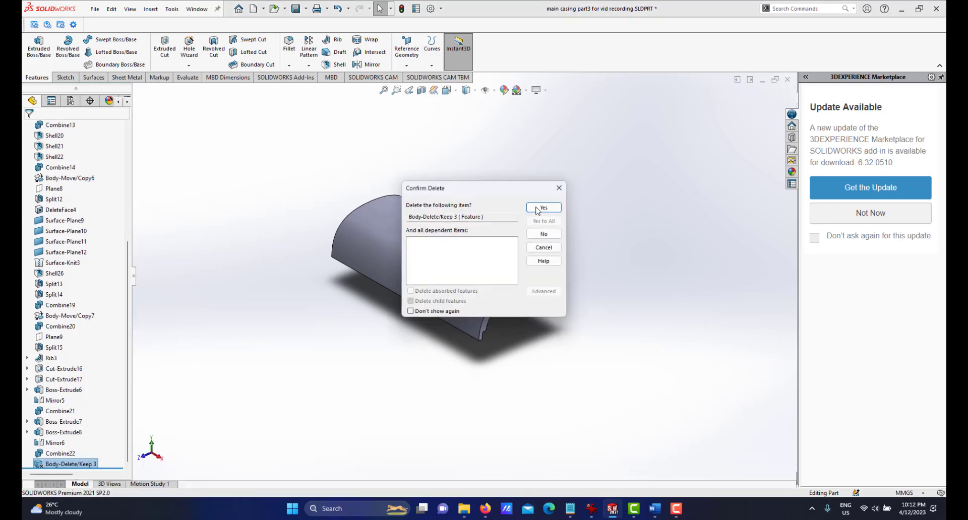
click(532, 207)
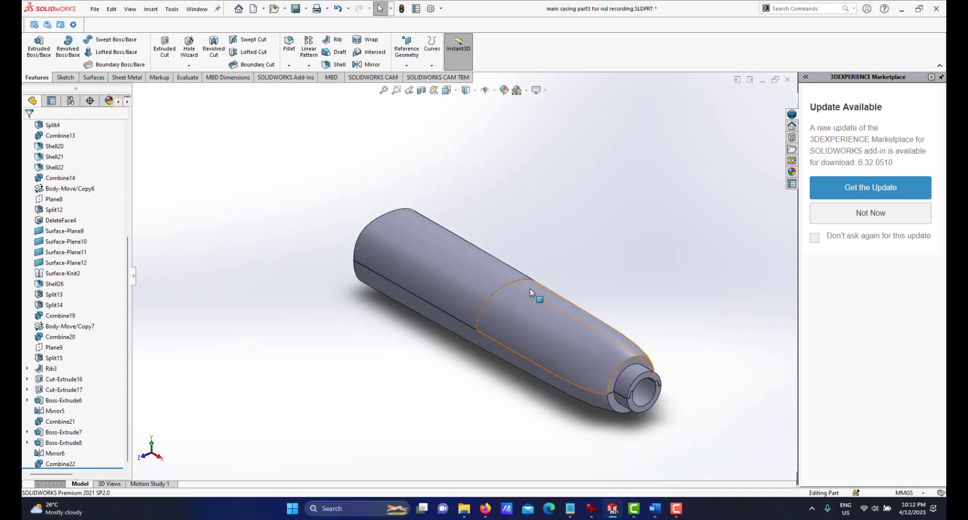
Delete the rear top and bottom casing bodies with Delete/Keep Body, keeping only the front top casing
click(151, 9)
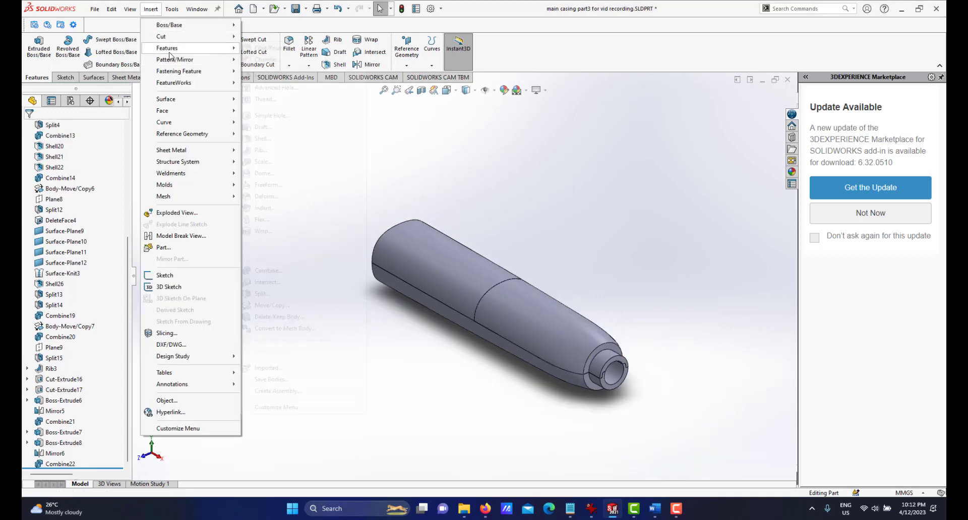
mouse_move(191, 47)
click(253, 318)
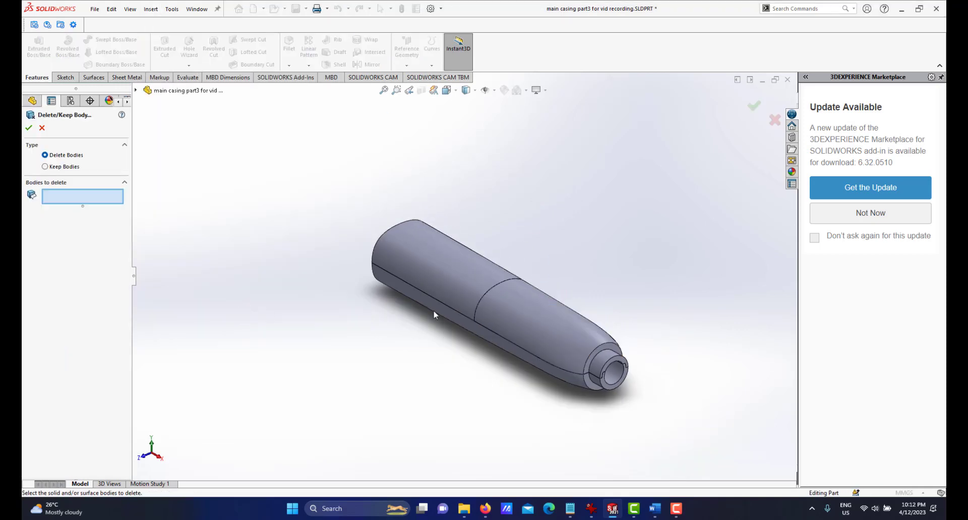
click(435, 280)
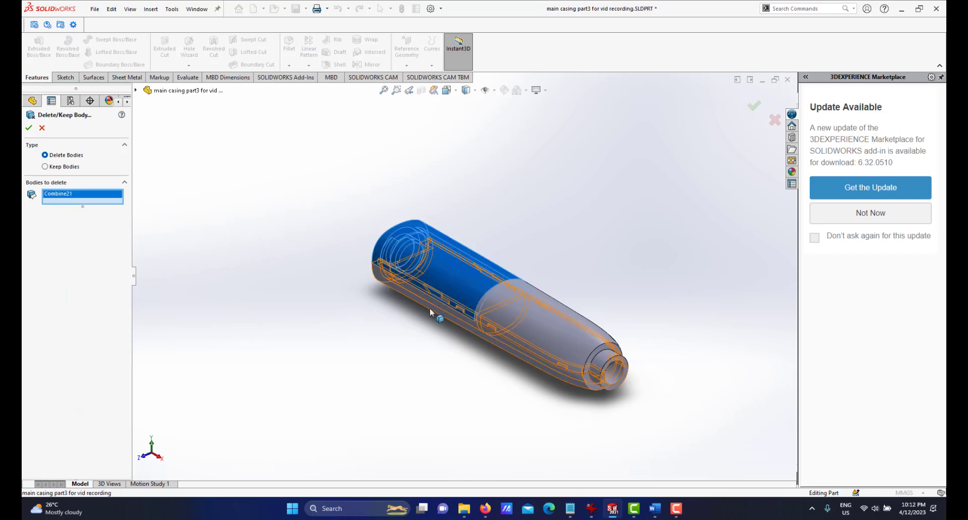
click(430, 307)
click(29, 128)
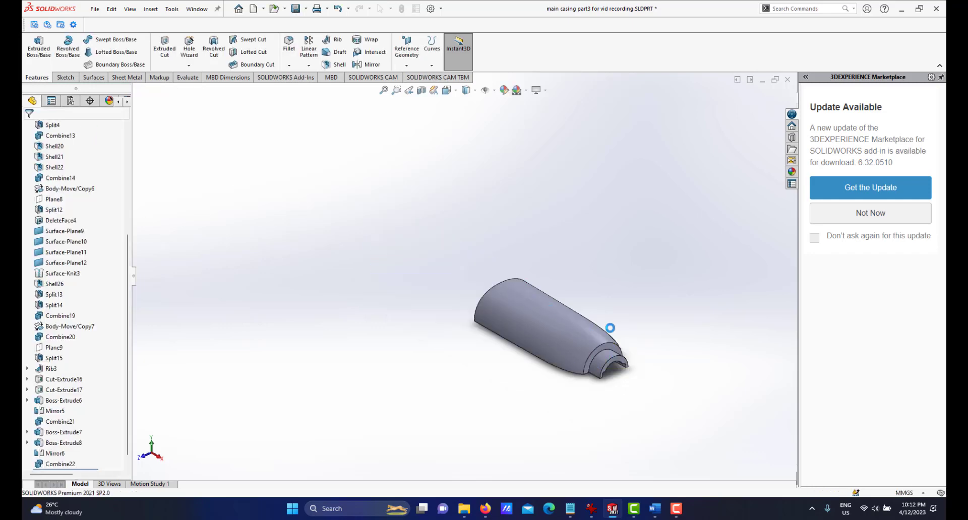
Save the front top casing as a part named "front top casing1" in the same folder, using Save as copy and continue
click(95, 9)
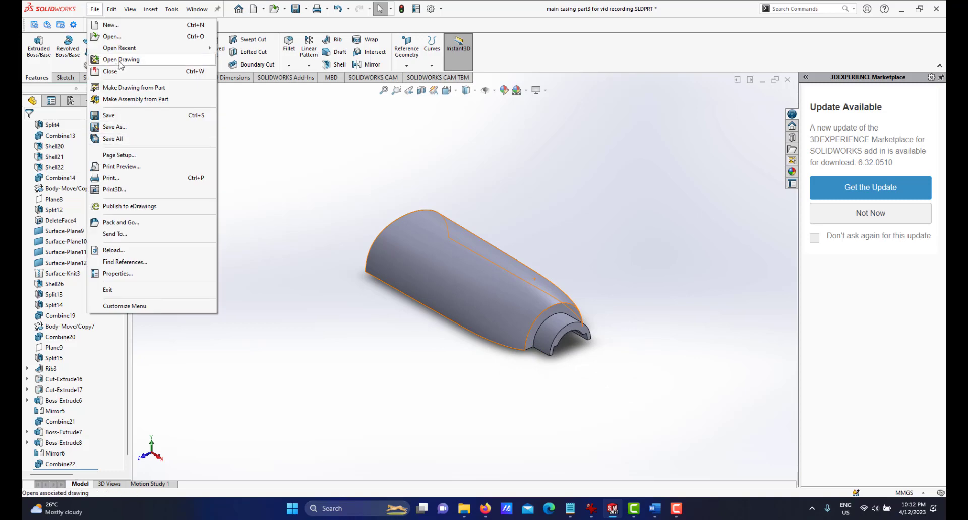
click(120, 128)
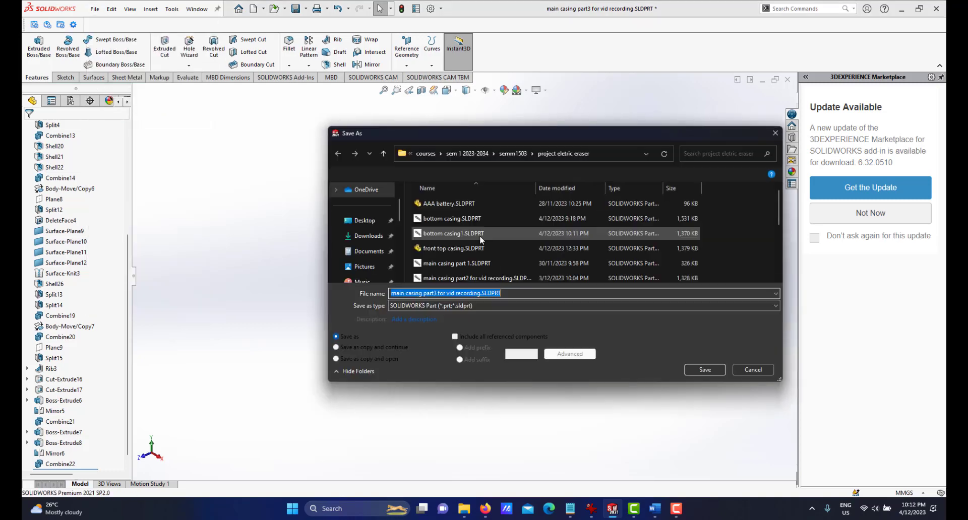
click(336, 347)
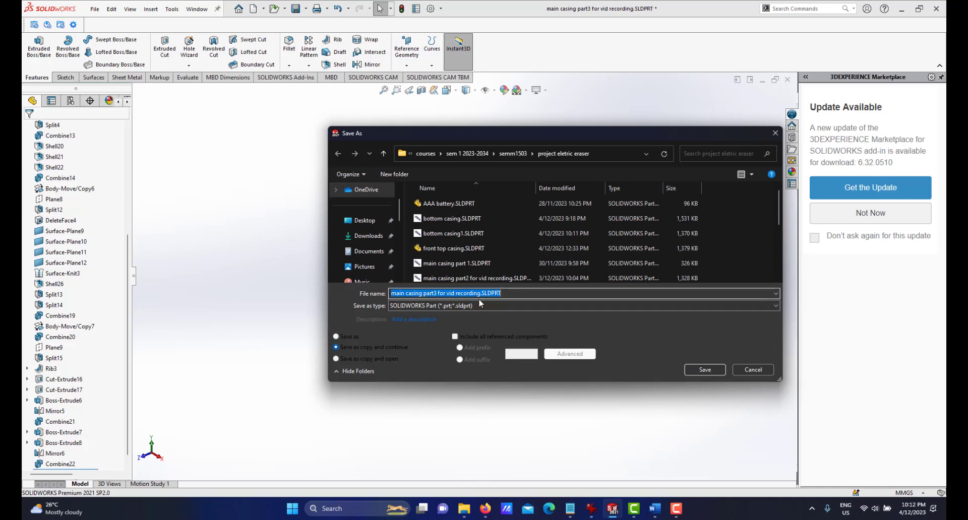
text(fro)
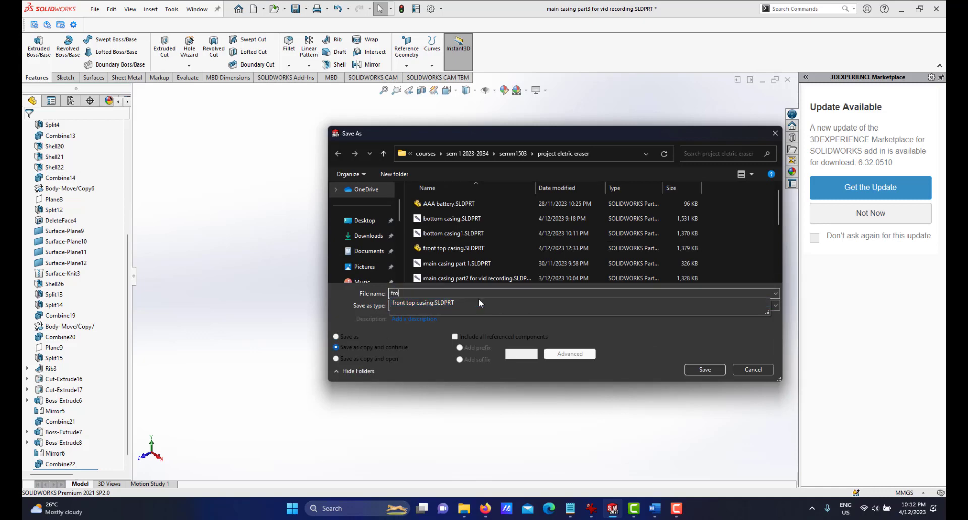
text(nt top casing1)
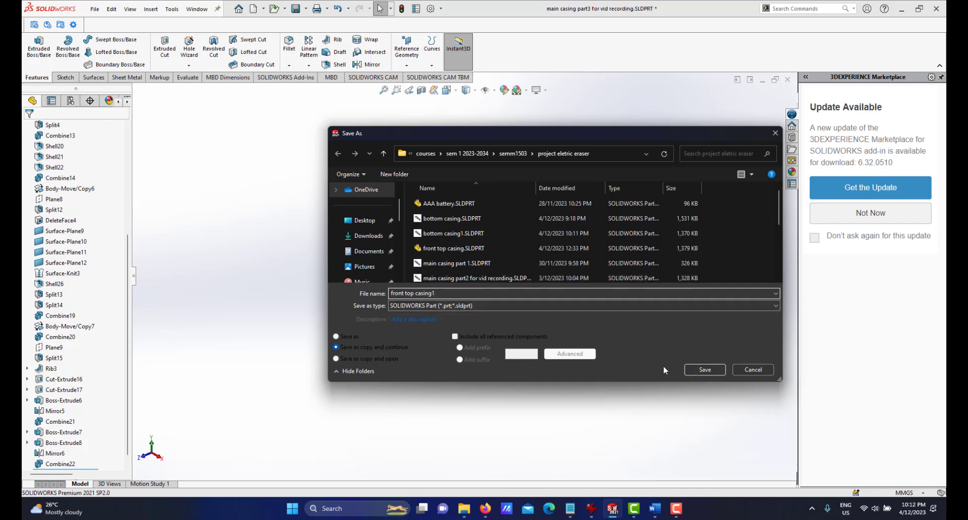
click(696, 371)
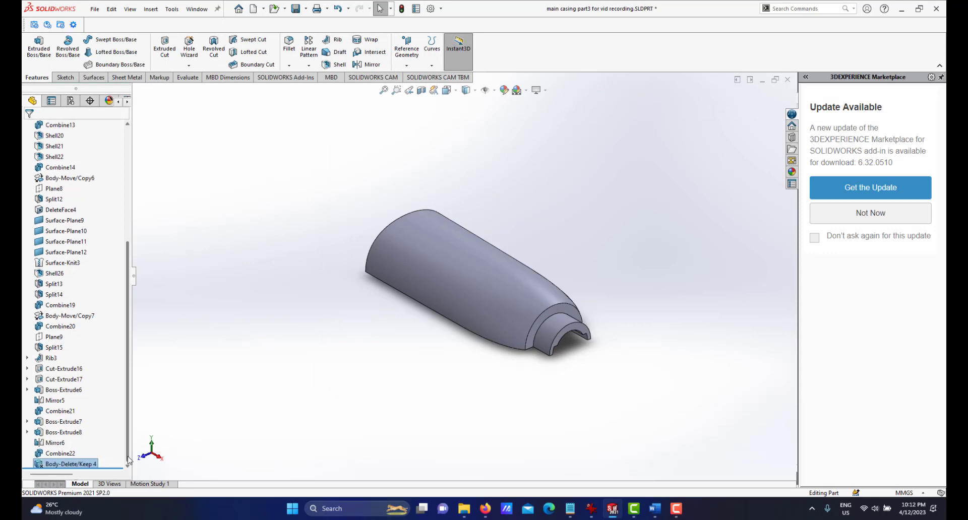
Delete the Body-Delete/Keep 4 feature to restore all casing bodies, and save the main casing part
right_click(71, 464)
click(97, 371)
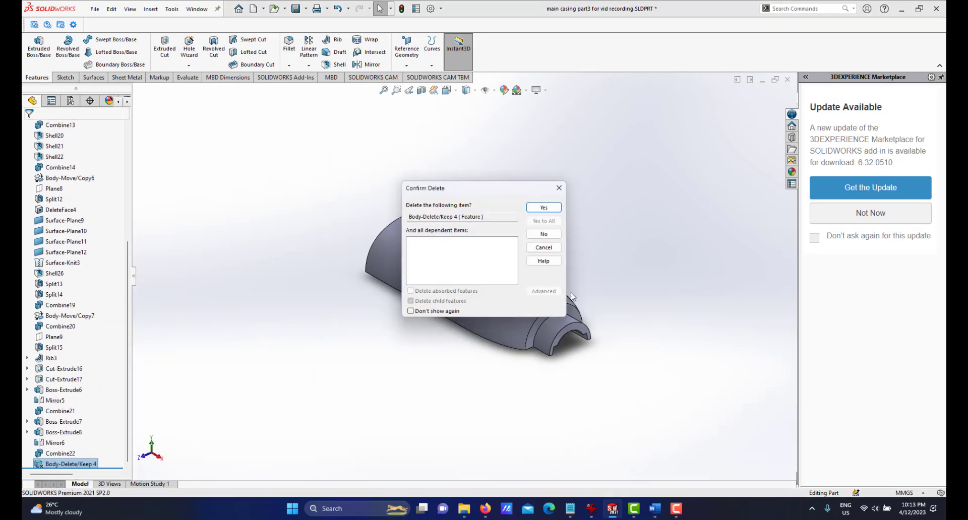
click(542, 208)
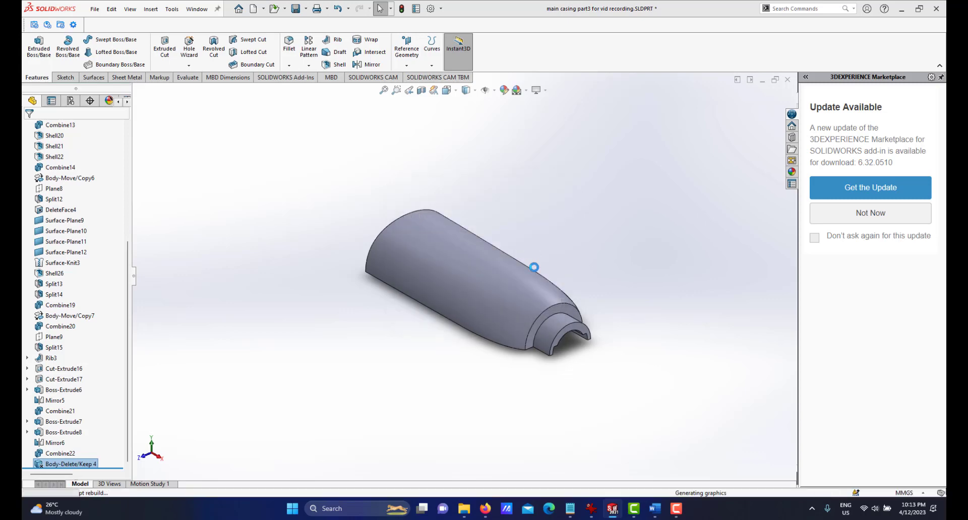
scroll(393, 264, down, 3)
mouse_move(536, 189)
middle_down()
mouse_move(536, 160)
mouse_move(539, 199)
middle_up()
key(ctrl+s)
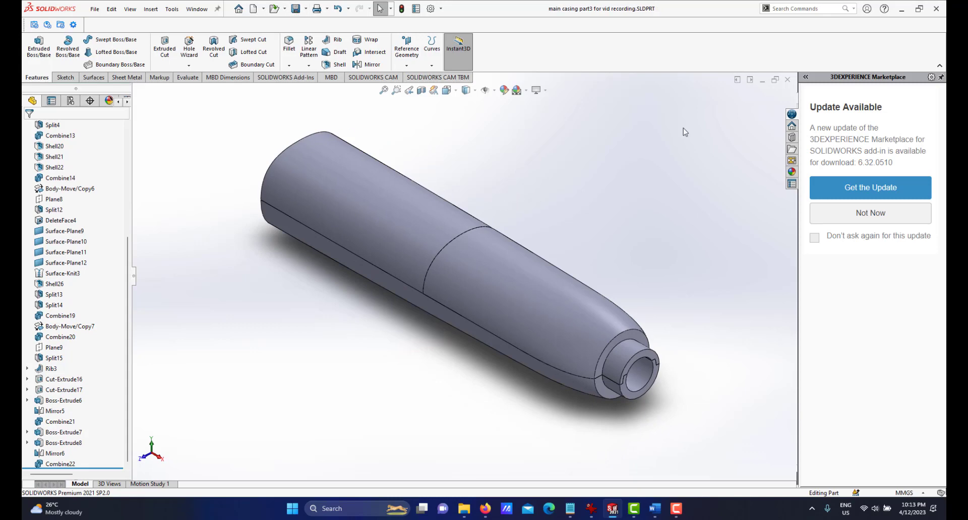
Close the main casing part and create a new assembly document
click(789, 79)
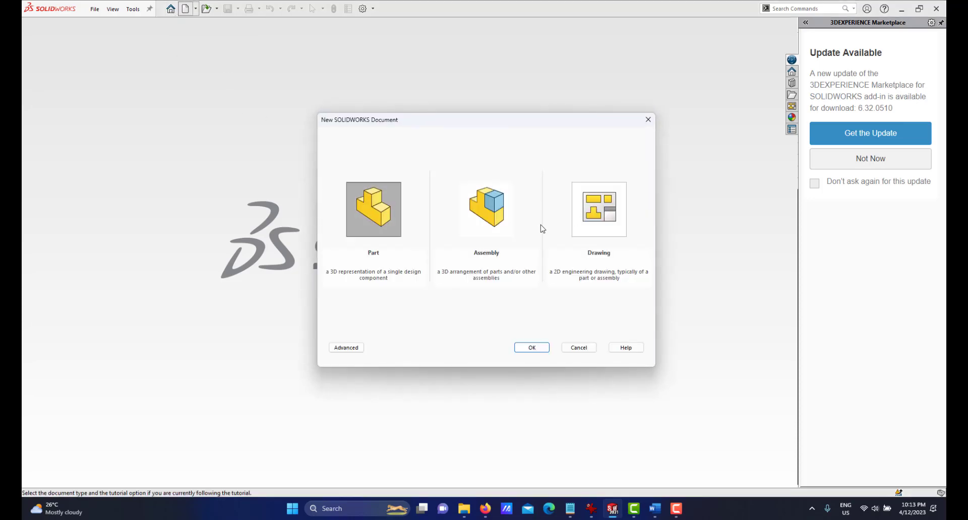
click(493, 212)
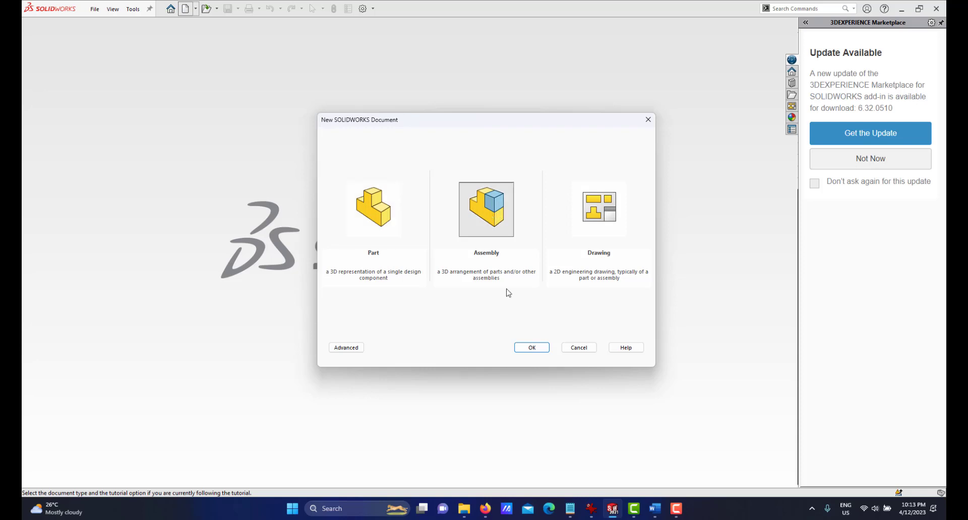
click(530, 347)
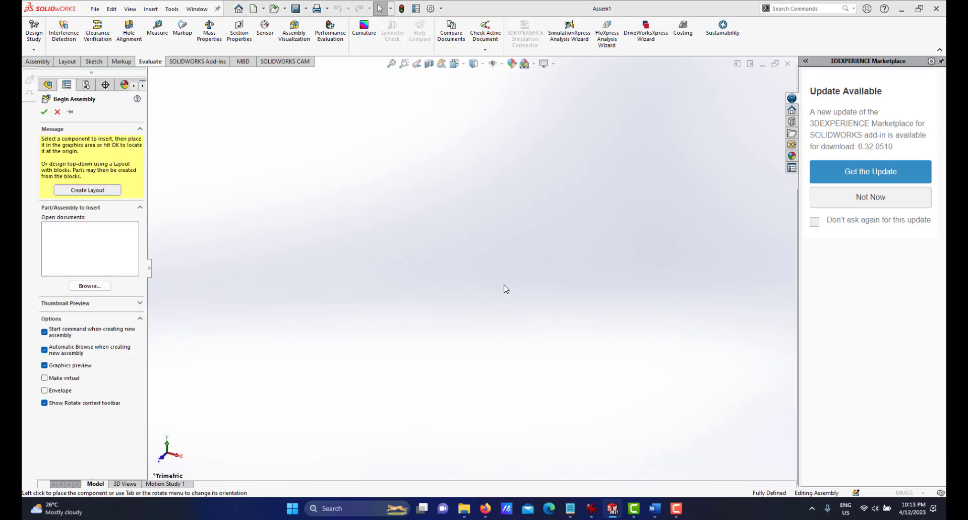
Switch to IrfanView to examine the photos of the disassembled eraser's casing halves and motor, and return to the SOLIDWORKS assembly
click(593, 510)
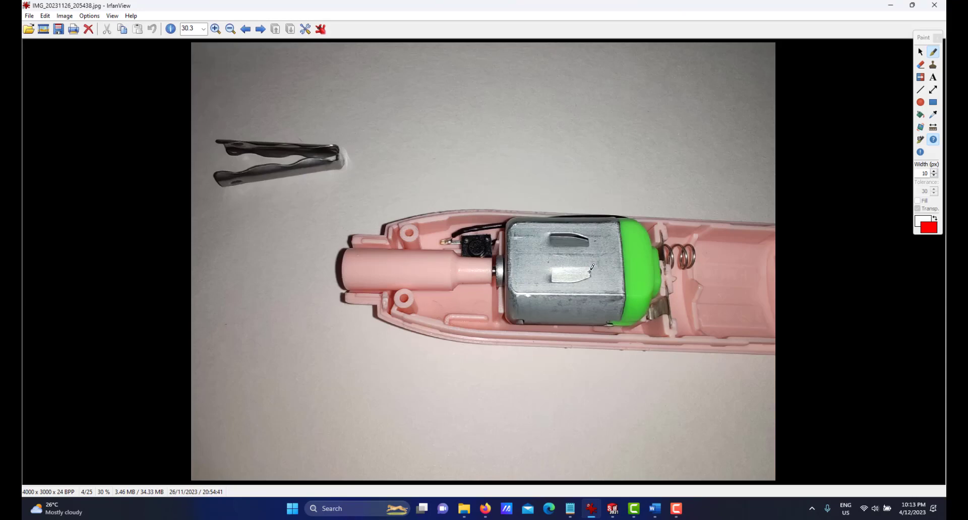
scroll(552, 281, up, 2)
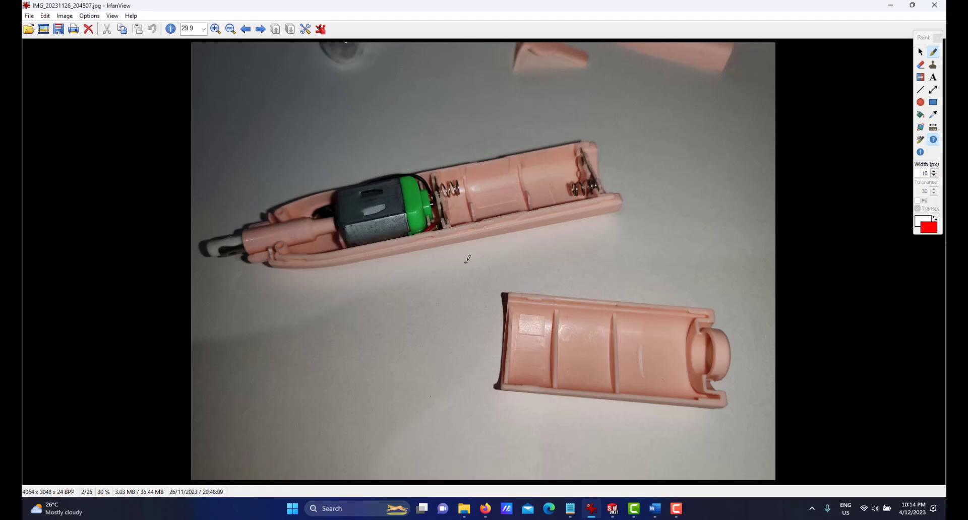
key(Right)
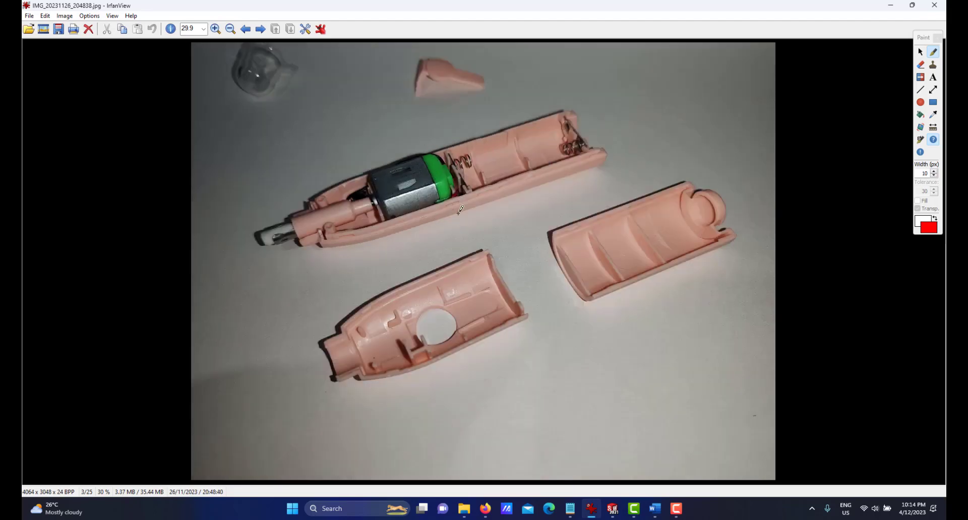
key(Right)
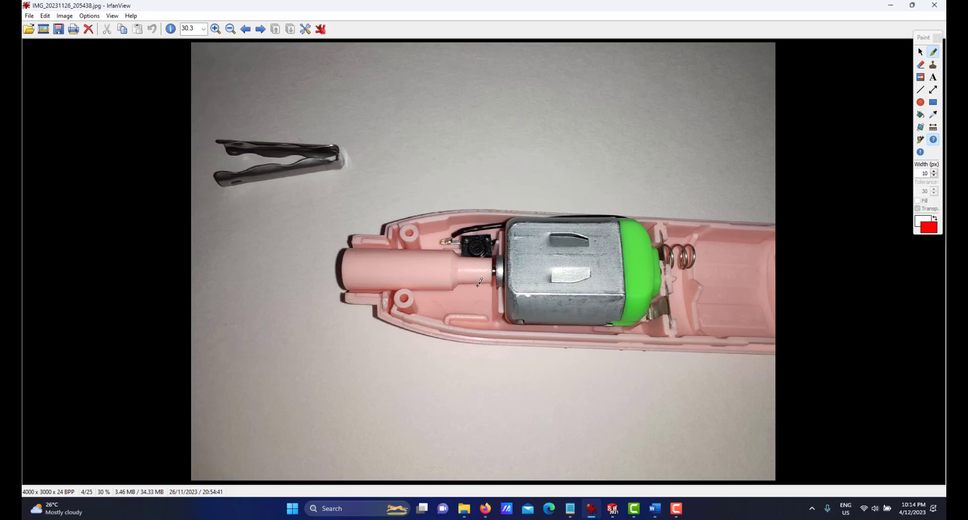
click(613, 509)
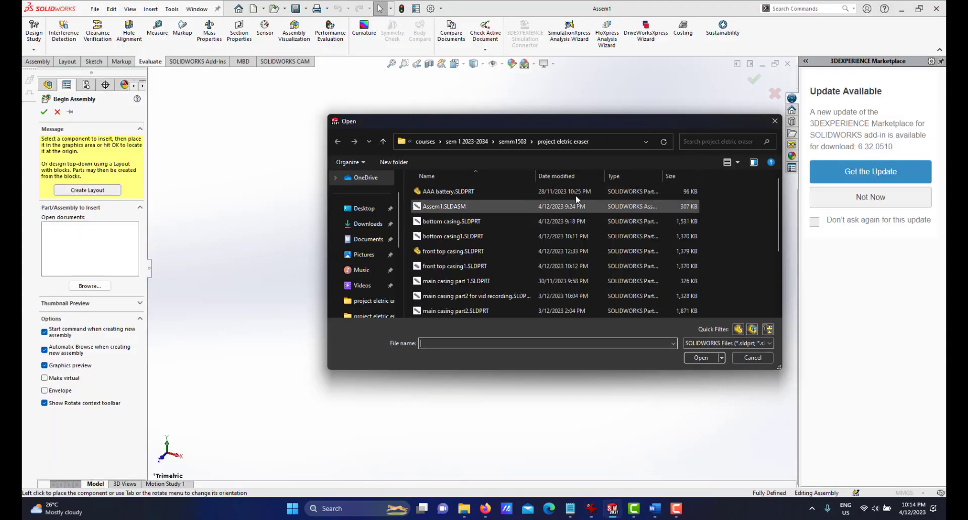
Load bottom casing1, front top casing1 and rear top casing1 together from the project folder for insertion into the assembly
click(752, 358)
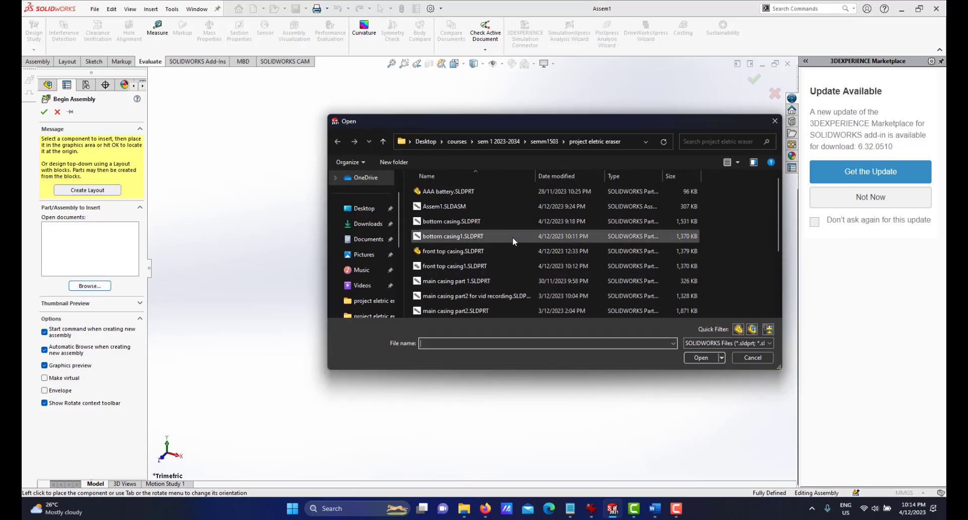
click(492, 232)
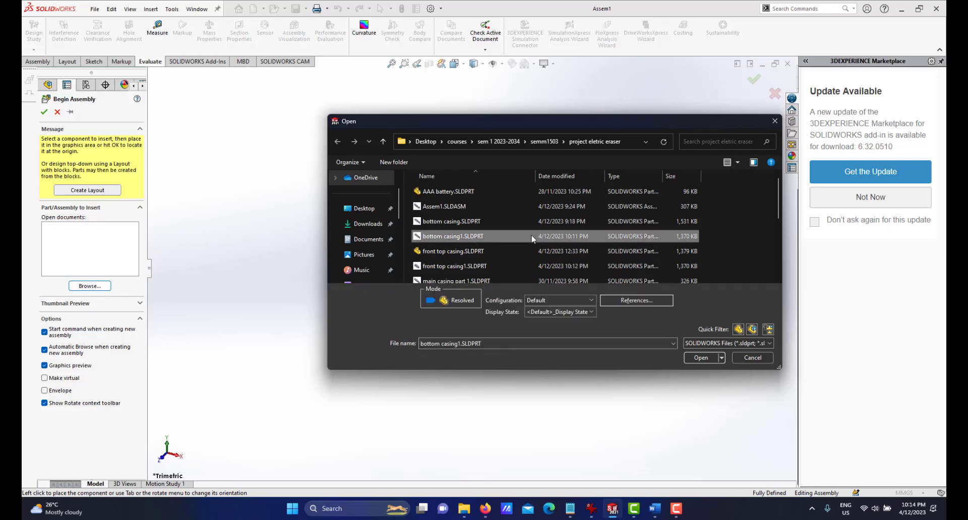
ctrl+click(449, 266)
scroll(468, 247, down, 2)
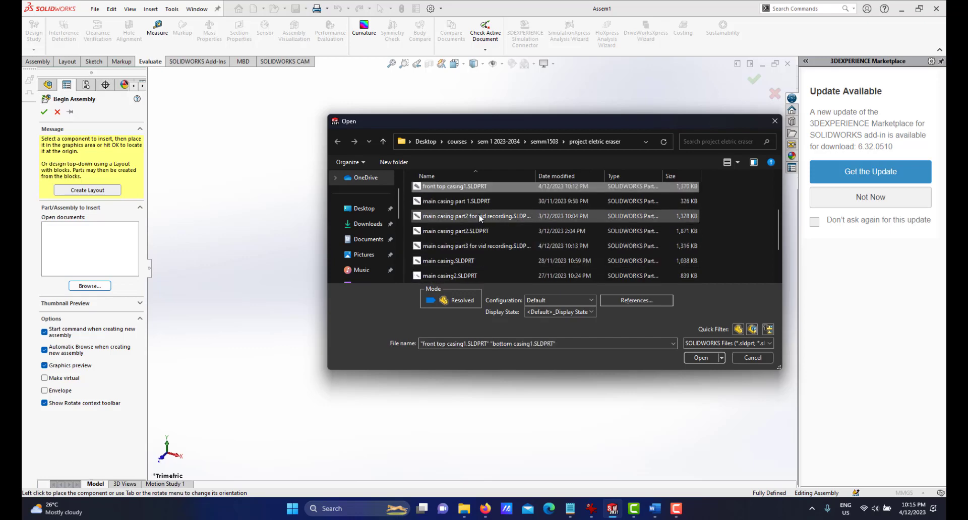
scroll(478, 215, up, 1)
scroll(495, 218, down, 3)
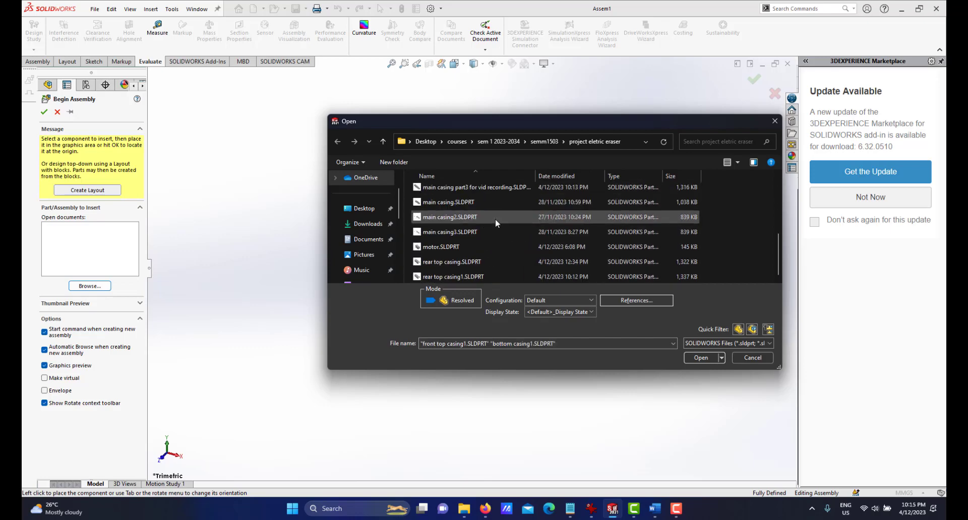
ctrl+click(452, 273)
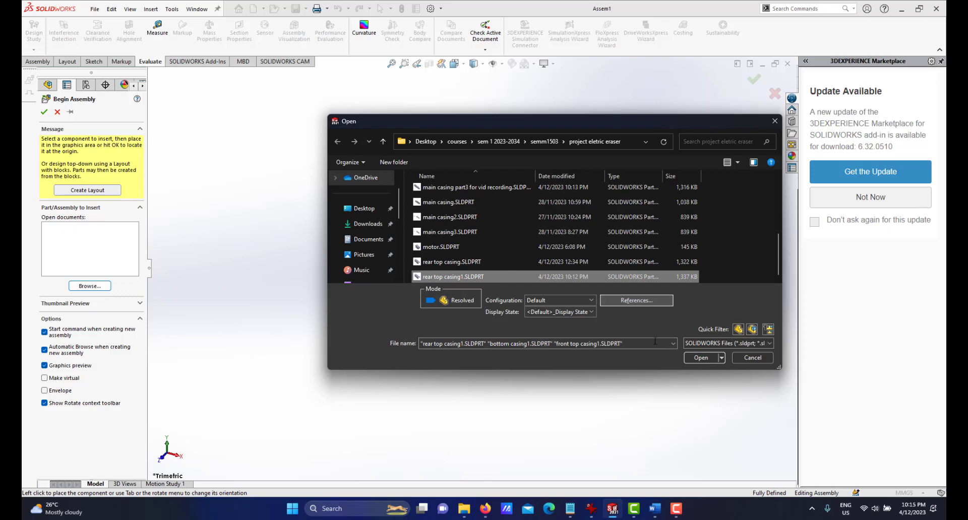
click(701, 358)
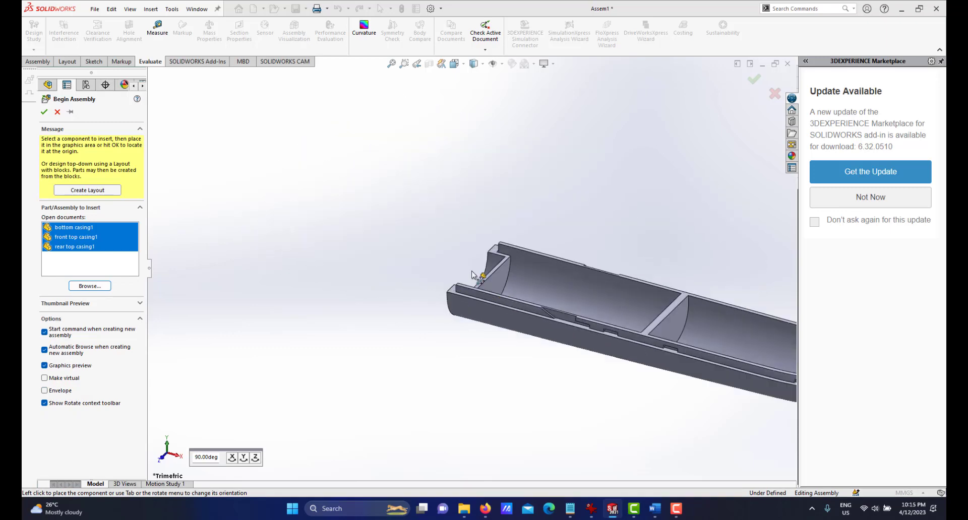
Place the bottom casing at the assembly origin and the front and rear top casings above it
click(44, 112)
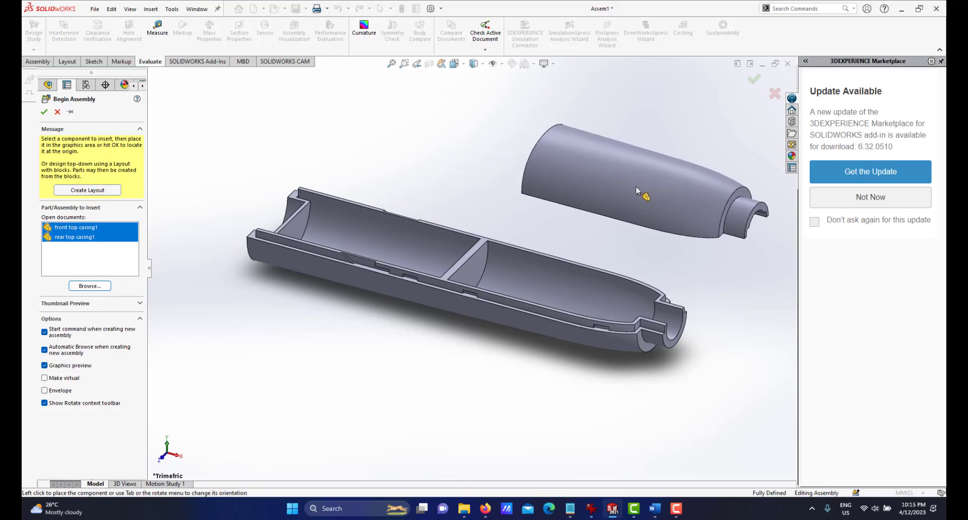
click(637, 190)
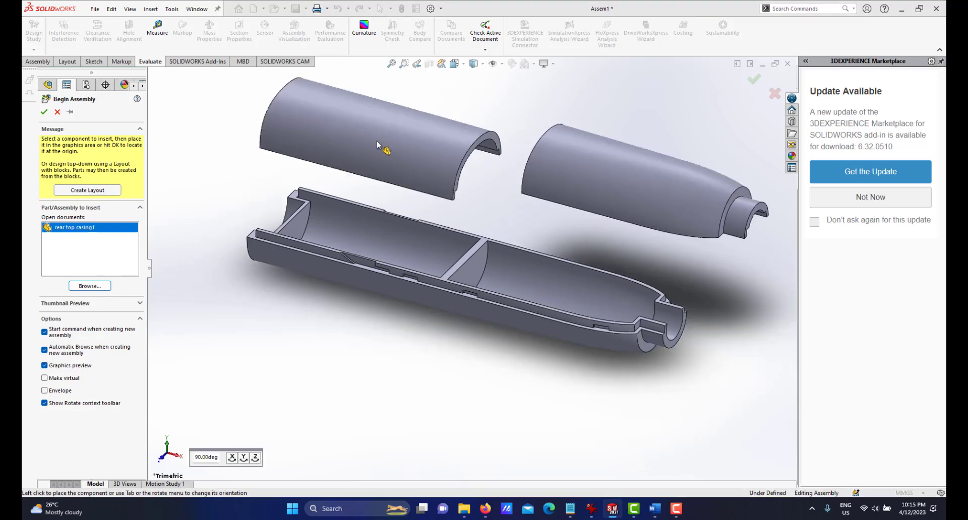
click(393, 148)
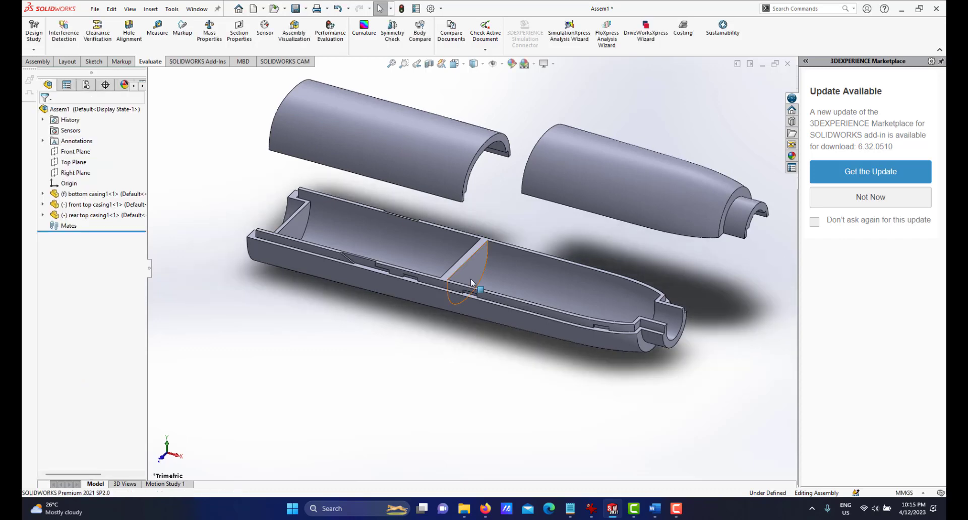
Move the front and rear top casings farther away from the bottom casing to expose its interior
scroll(537, 249, up, 2)
scroll(537, 248, down, 1)
scroll(467, 241, up, 4)
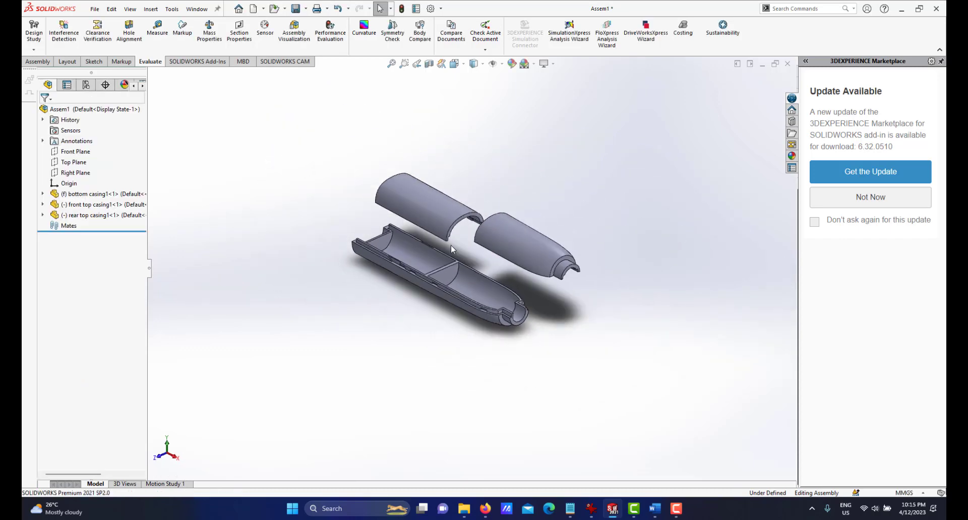
scroll(458, 266, down, 2)
middle_drag(485, 262, 466, 247)
scroll(474, 265, down, 1)
scroll(487, 277, up, 1)
scroll(484, 279, down, 1)
scroll(466, 247, down, 1)
drag(558, 217, 631, 180)
drag(421, 162, 499, 134)
click(267, 335)
Check the bottom casing's fixed status in the component tree and test whether it can be moved
scroll(348, 261, down, 3)
scroll(380, 260, up, 3)
scroll(401, 247, down, 1)
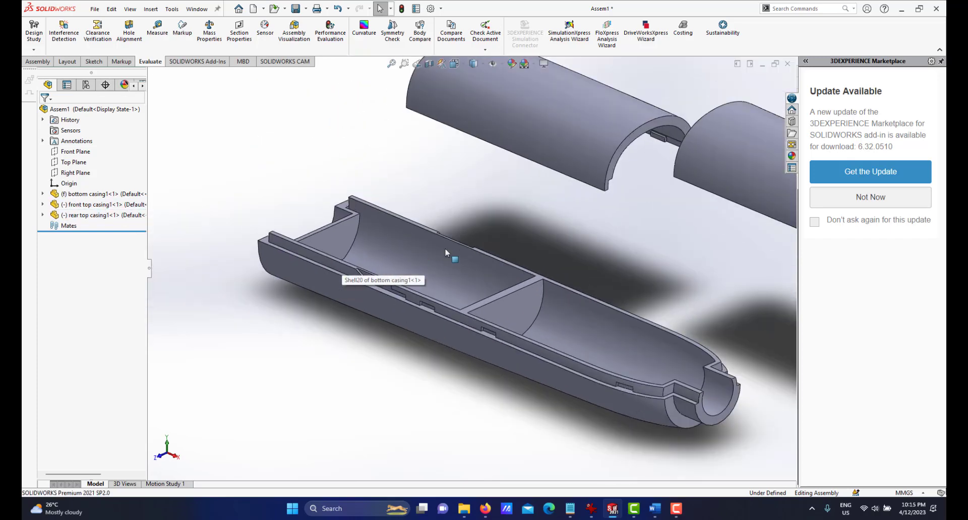
click(435, 258)
click(374, 369)
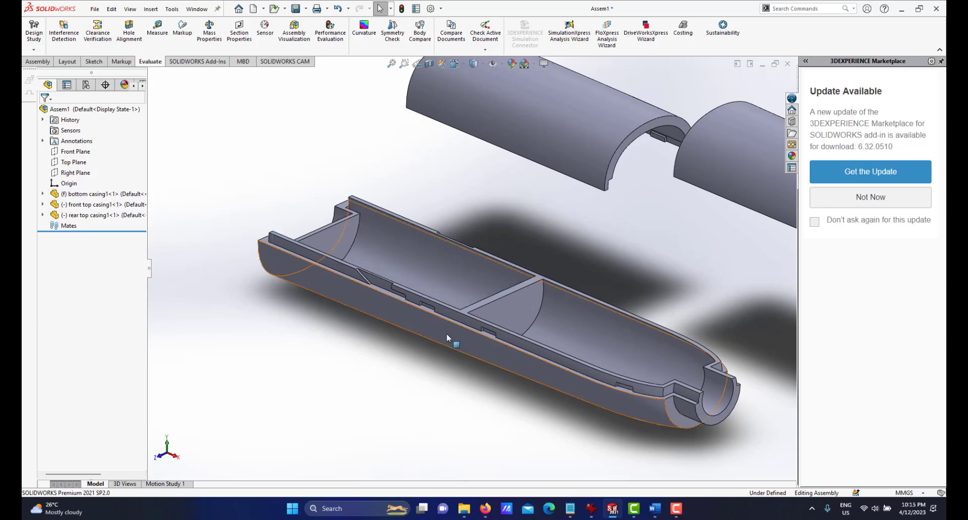
click(65, 196)
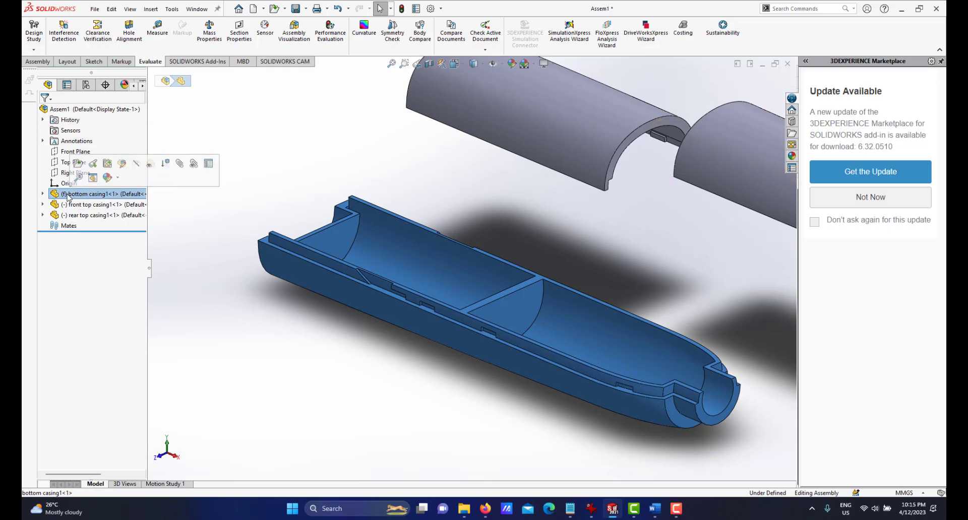
click(330, 391)
drag(447, 268, 384, 366)
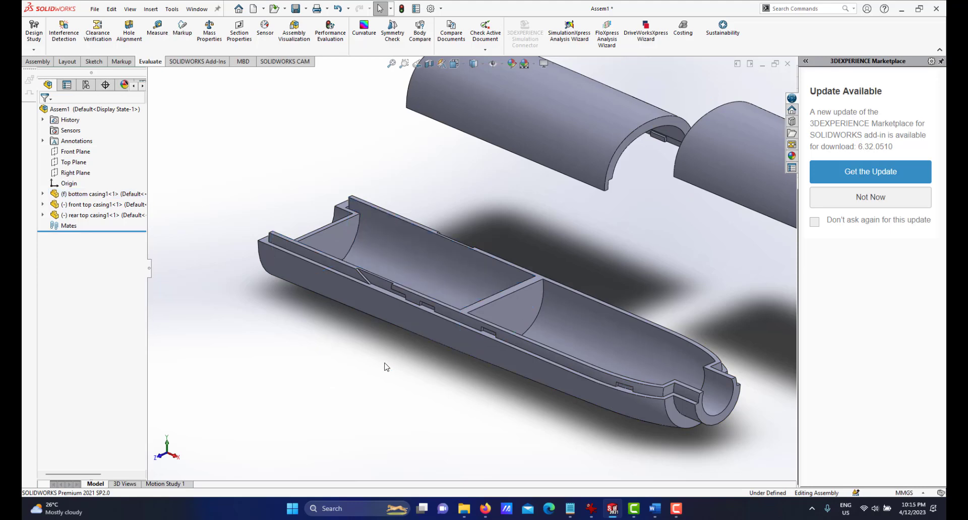
Move the rear top casing away from the front top casing to leave a wider gap between them
scroll(467, 259, up, 3)
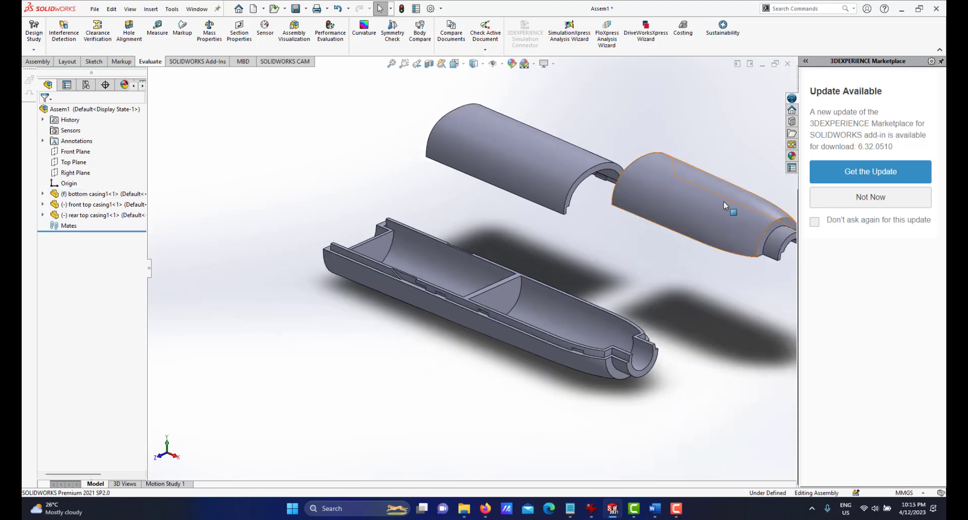
click(694, 201)
drag(487, 174, 445, 143)
click(547, 230)
scroll(539, 255, up, 3)
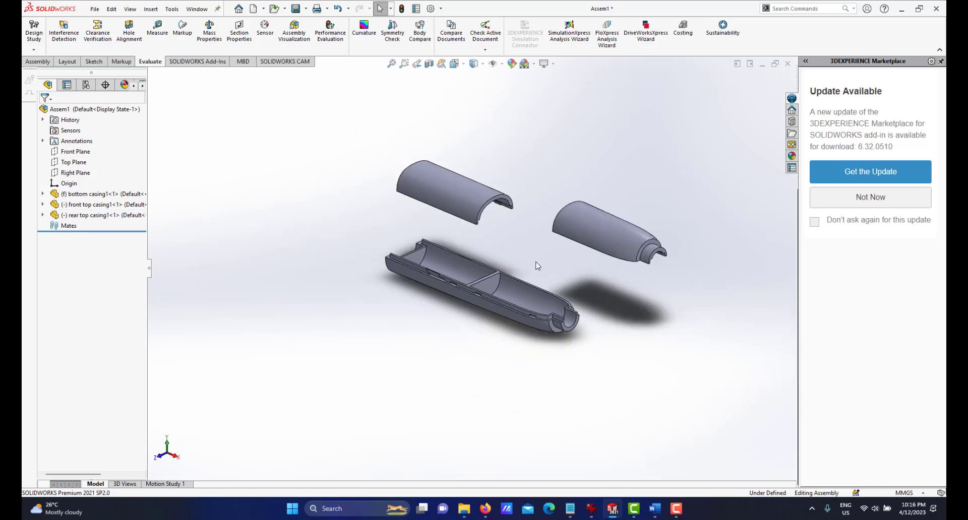
Examine the bottom casing's inner compartments and the two separated top casings from several angles
scroll(509, 268, down, 1)
scroll(506, 288, down, 2)
middle_drag(493, 307, 471, 267)
scroll(483, 265, up, 2)
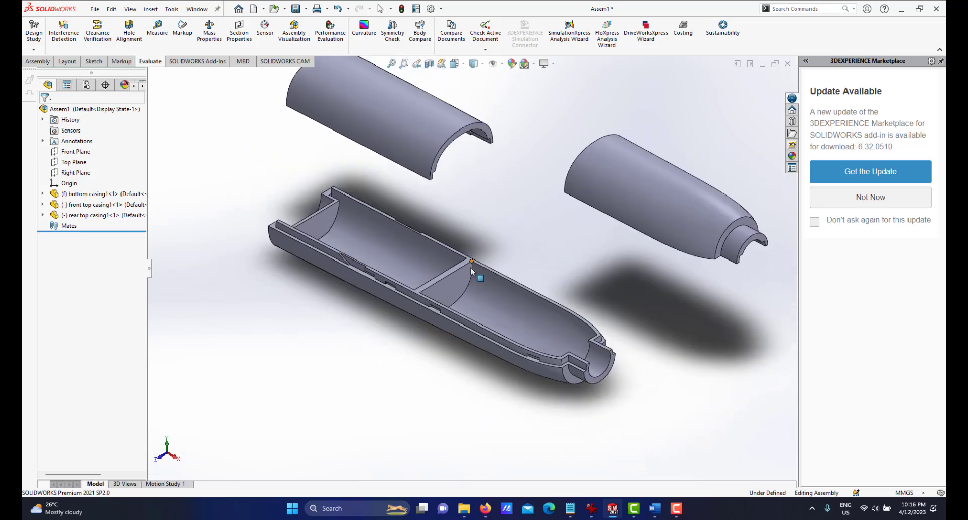
scroll(499, 289, down, 1)
middle_drag(514, 298, 482, 253)
scroll(484, 257, up, 3)
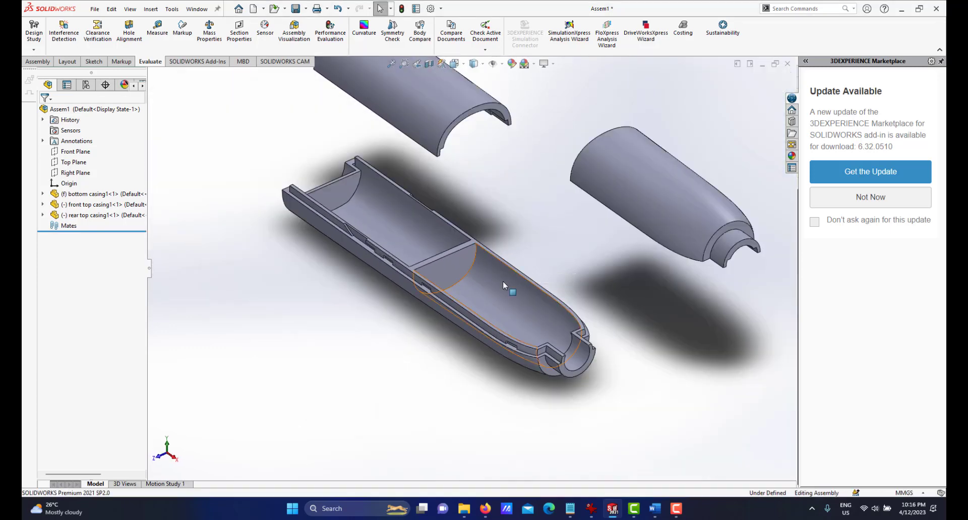
scroll(503, 280, up, 1)
middle_drag(524, 239, 534, 235)
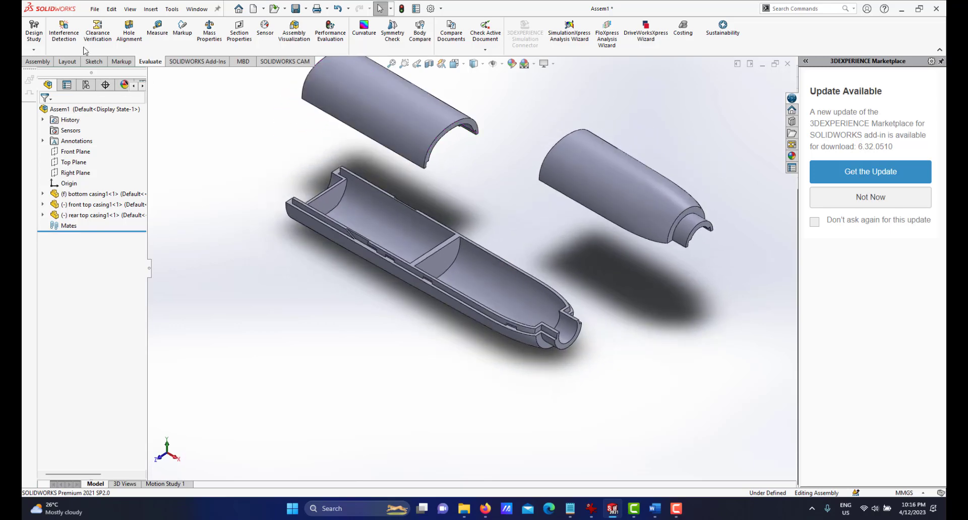
Insert the motor part from the project folder and place it between the bottom casing and the front top casing
click(36, 62)
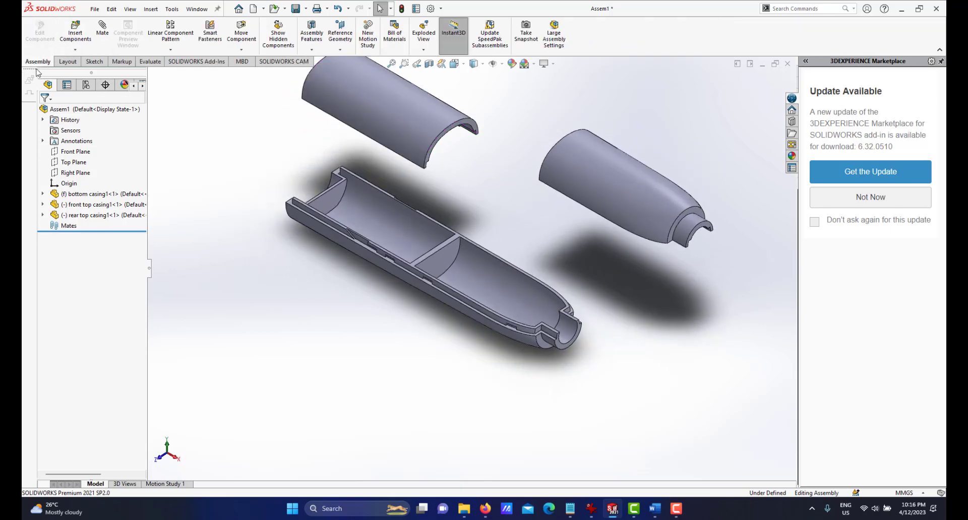
click(75, 31)
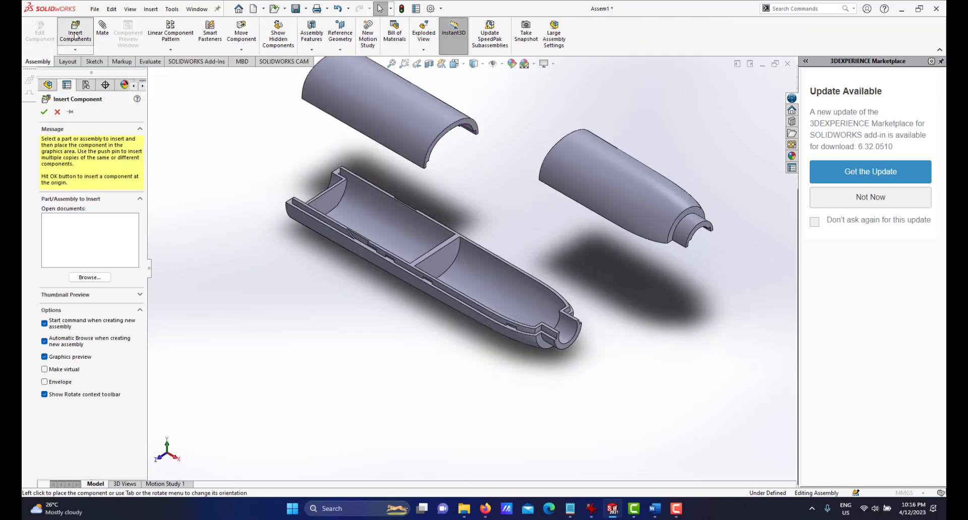
click(86, 277)
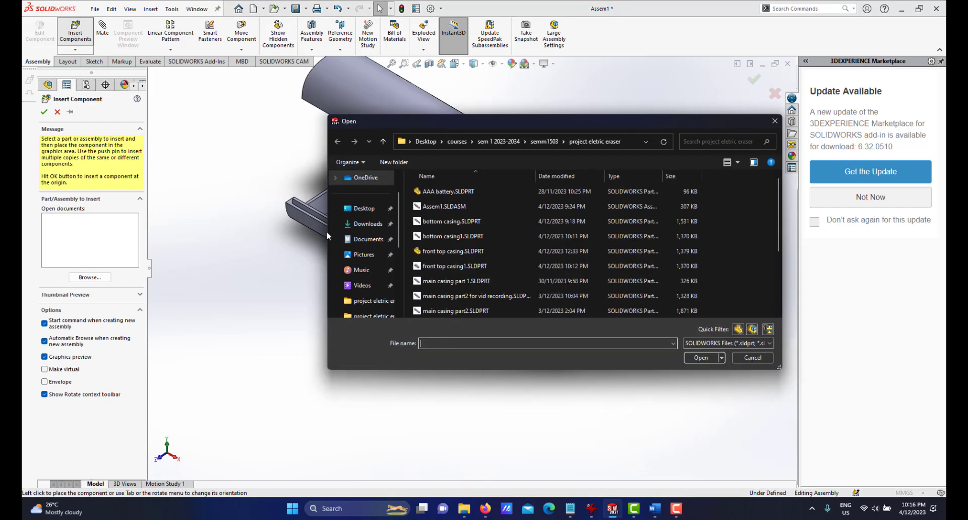
scroll(474, 242, down, 3)
click(440, 281)
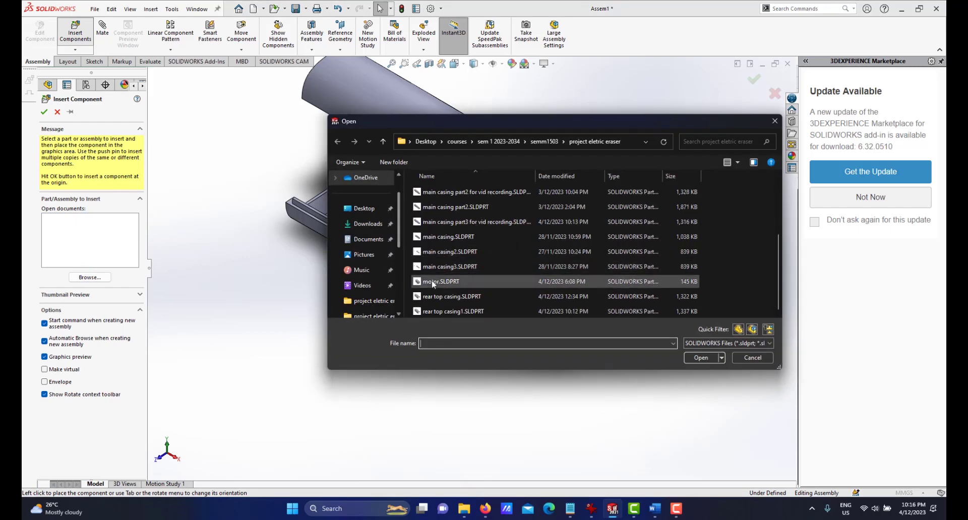
click(699, 358)
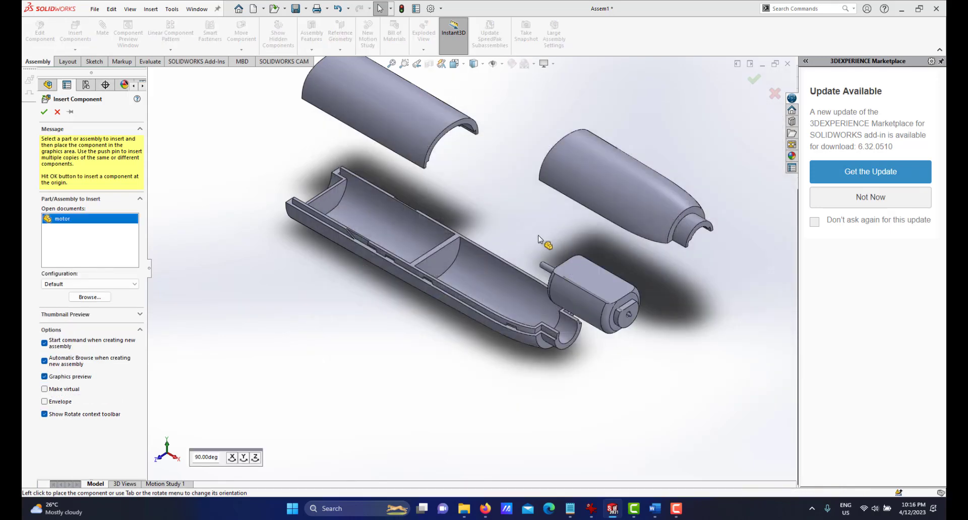
scroll(530, 242, up, 3)
scroll(527, 246, down, 3)
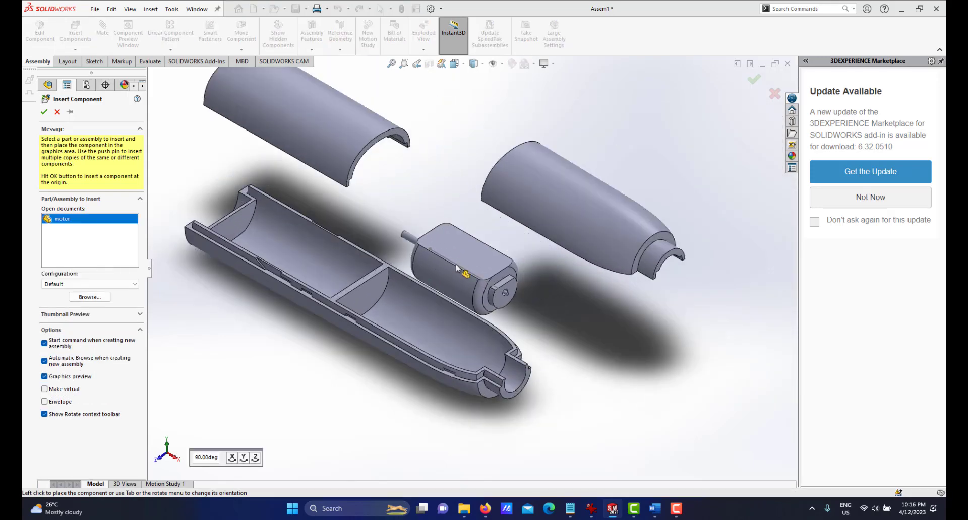
click(453, 242)
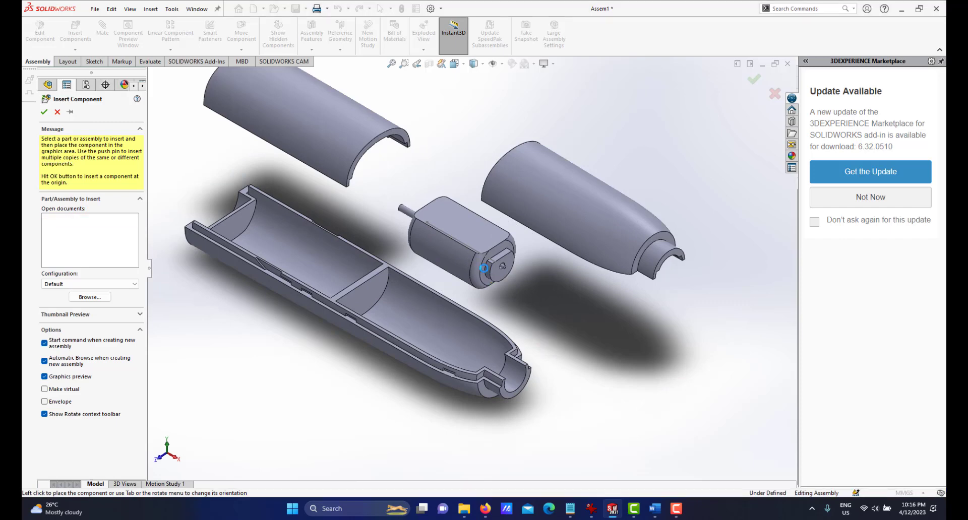
Examine the bottom casing's front compartment and its dividing wall up close beside the motor
scroll(479, 287, up, 3)
middle_drag(486, 300, 459, 218)
scroll(435, 314, down, 5)
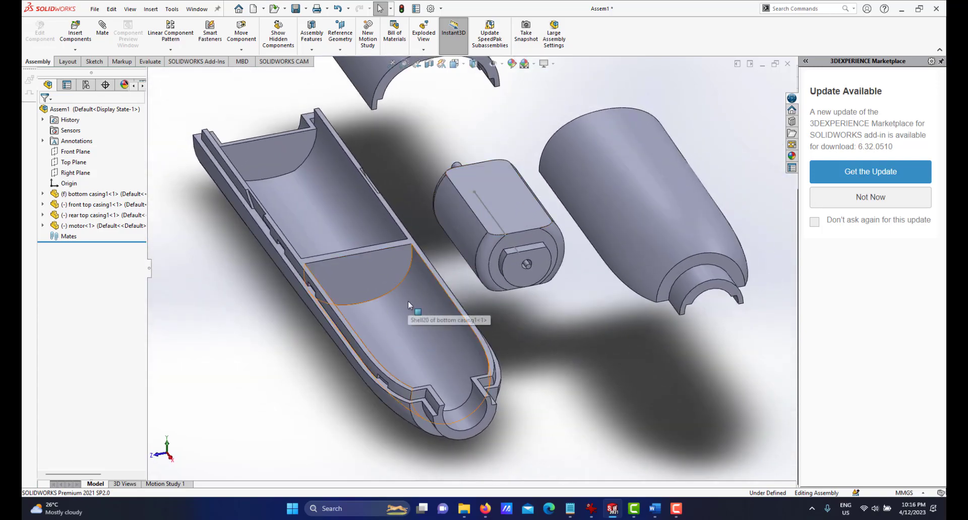
middle_drag(399, 298, 420, 303)
scroll(396, 298, down, 3)
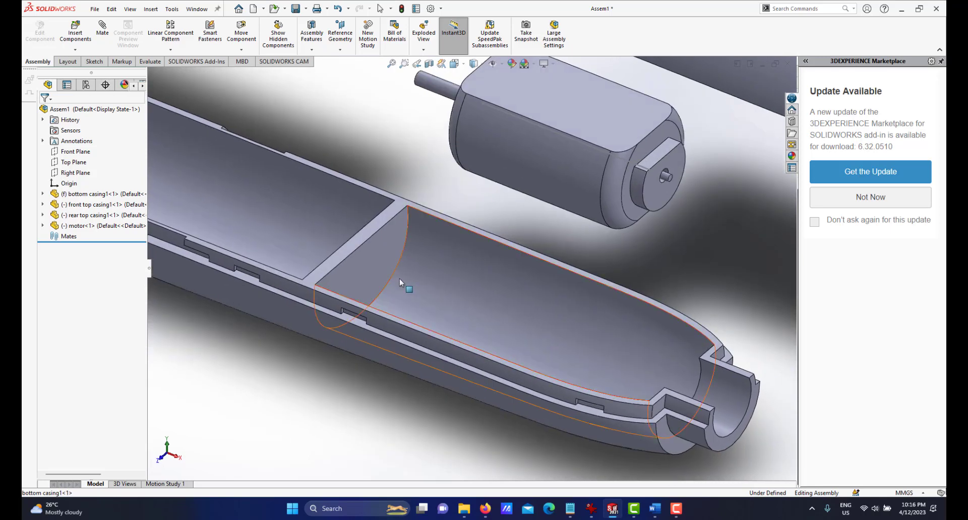
scroll(401, 281, down, 3)
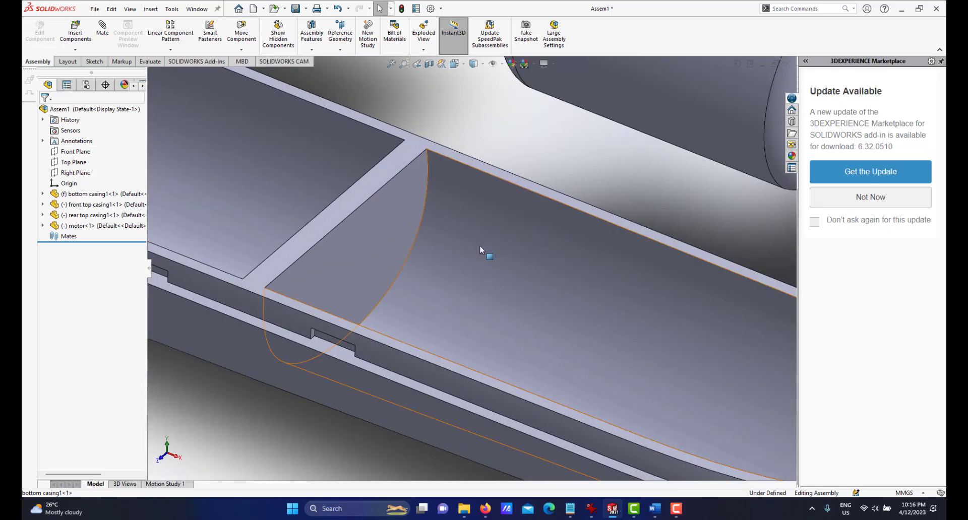
scroll(479, 277, up, 3)
scroll(481, 275, up, 3)
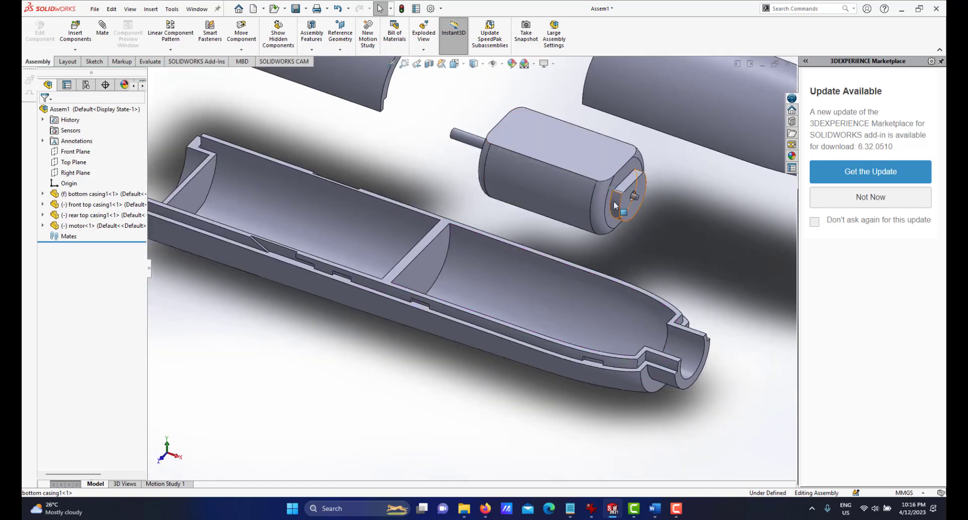
Examine the motor's shaft and end faces and compare its orientation with the bottom casing's front compartment
scroll(643, 222, down, 2)
middle_drag(478, 143, 515, 151)
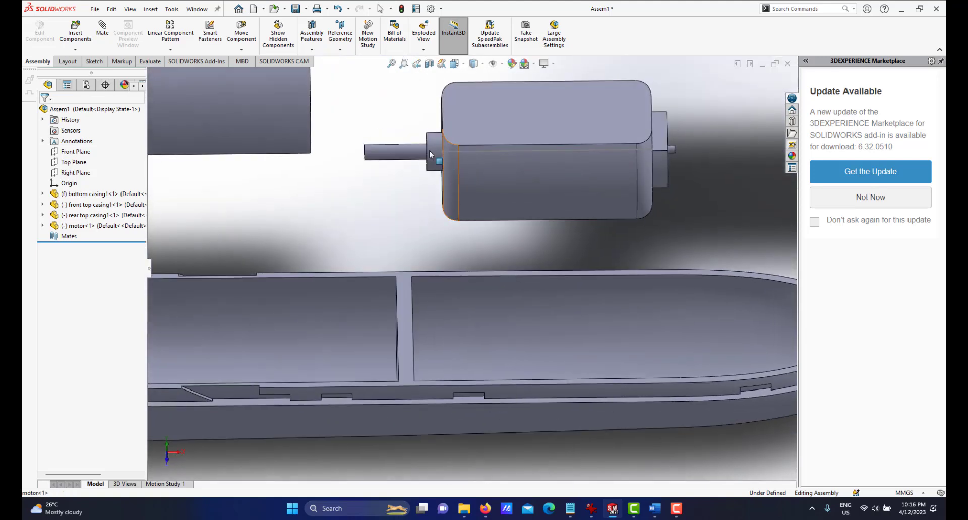
middle_drag(563, 219, 501, 220)
scroll(574, 254, up, 3)
middle_drag(580, 257, 600, 239)
scroll(506, 248, up, 3)
scroll(506, 247, down, 3)
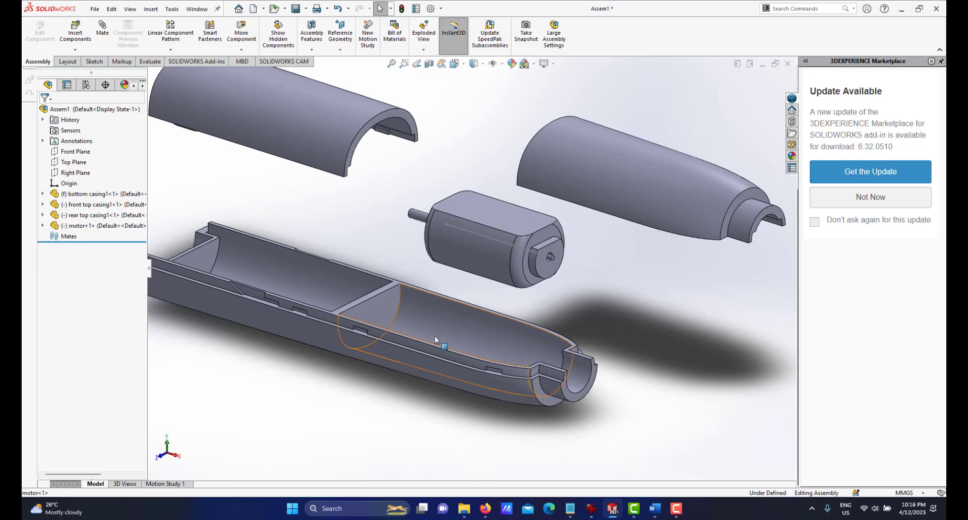
scroll(437, 272, up, 1)
scroll(437, 269, down, 1)
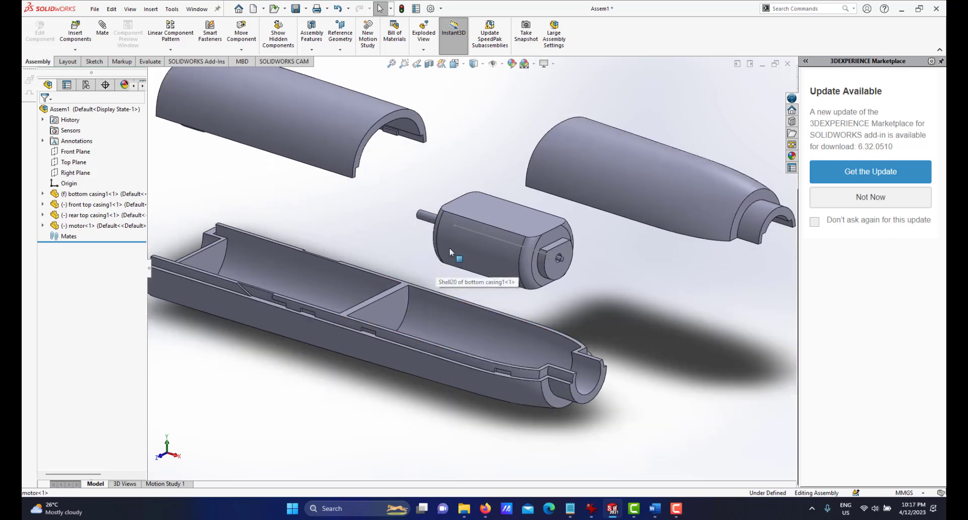
Mate the motor's shaft concentric with the bottom casing's half-round front neck so the motor sits inside the casing
click(102, 32)
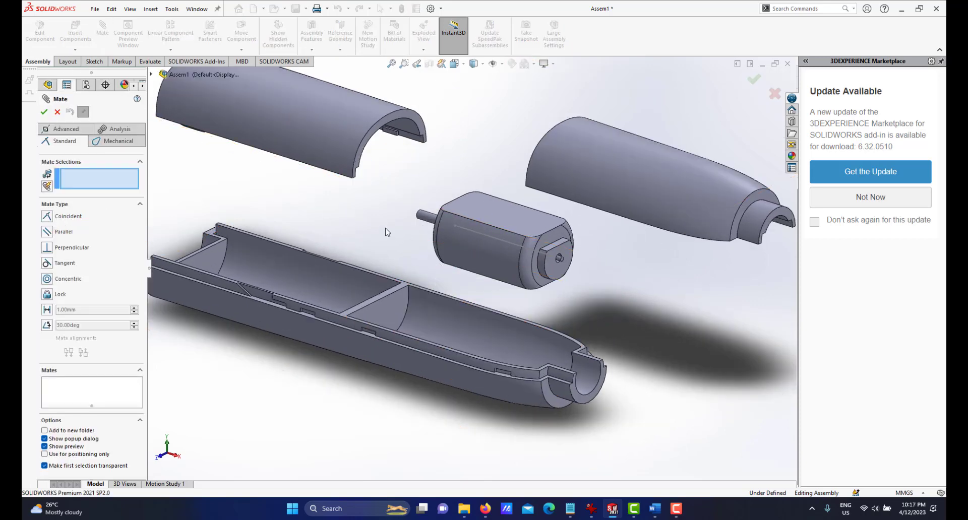
scroll(480, 281, up, 2)
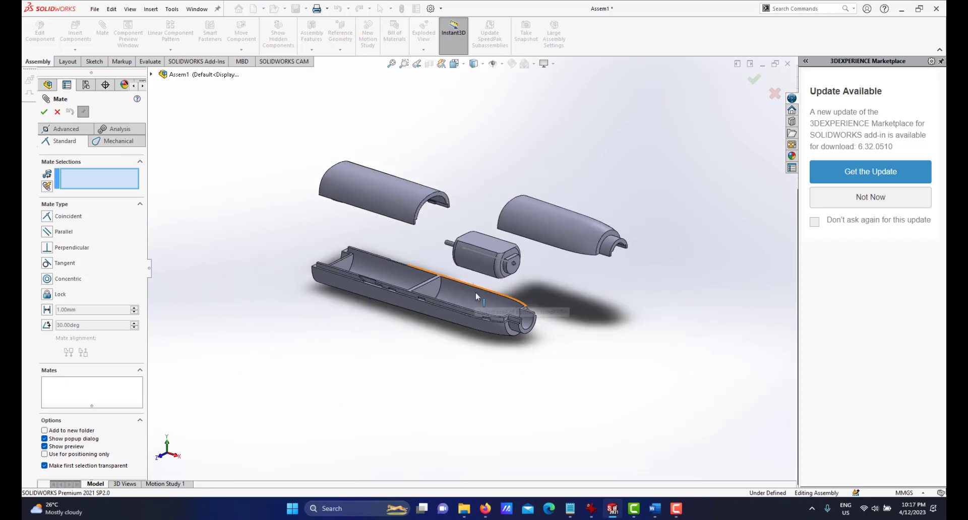
scroll(476, 295, down, 3)
scroll(480, 253, down, 2)
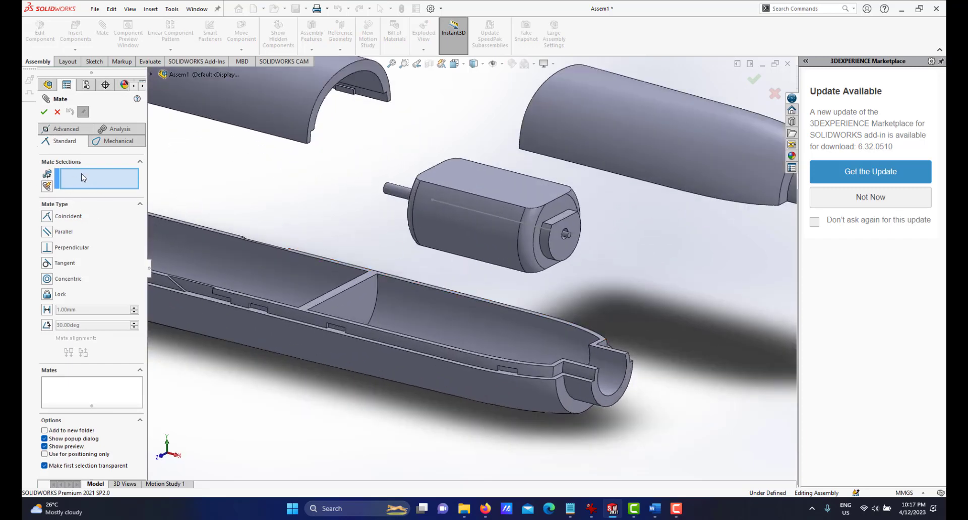
scroll(463, 274, up, 3)
scroll(459, 262, down, 2)
middle_drag(461, 248, 428, 245)
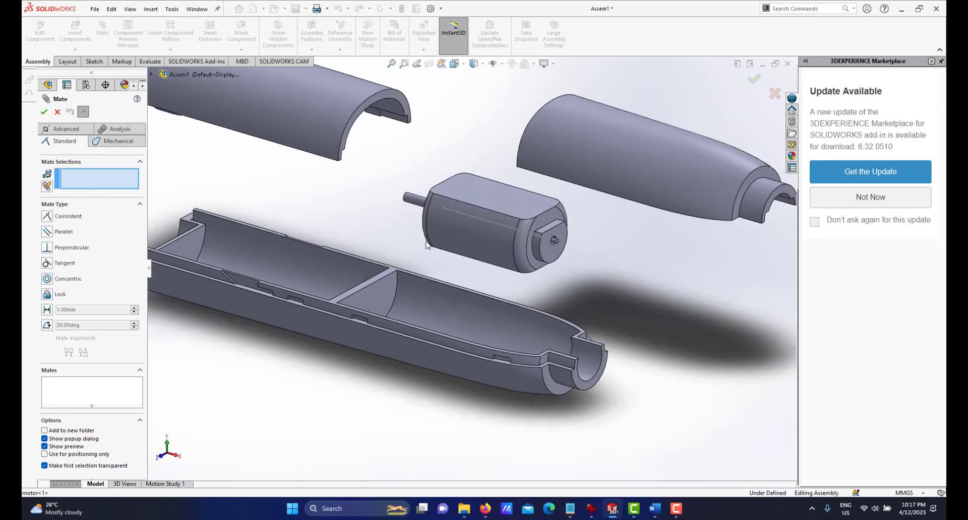
scroll(426, 247, down, 2)
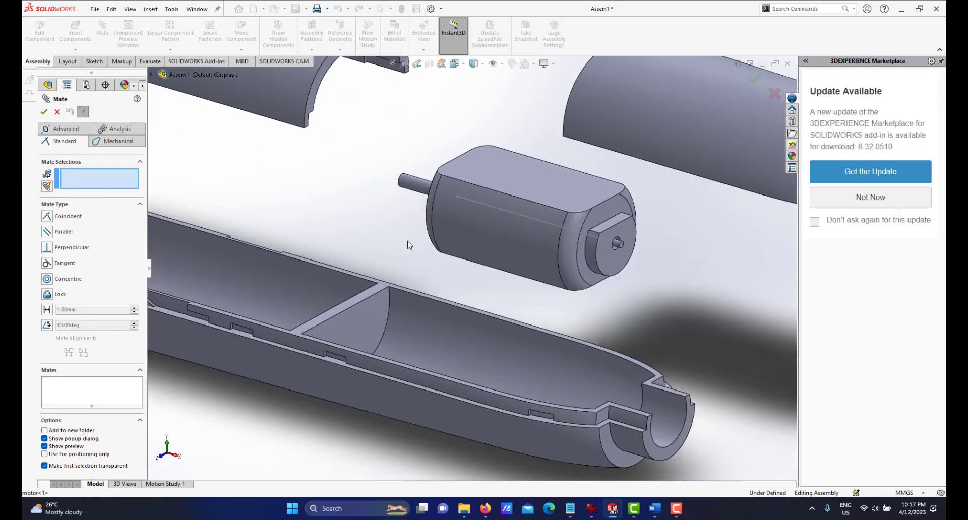
click(419, 181)
scroll(504, 252, up, 3)
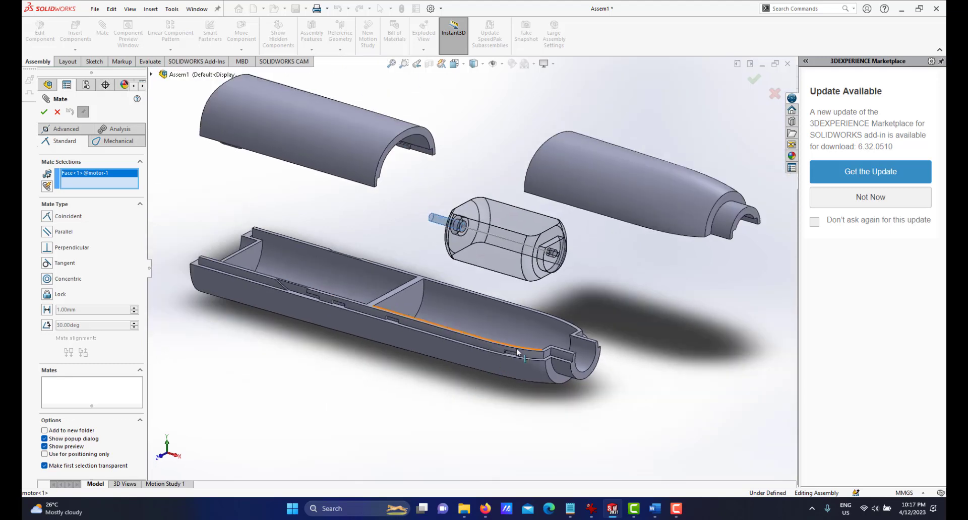
scroll(554, 369, down, 1)
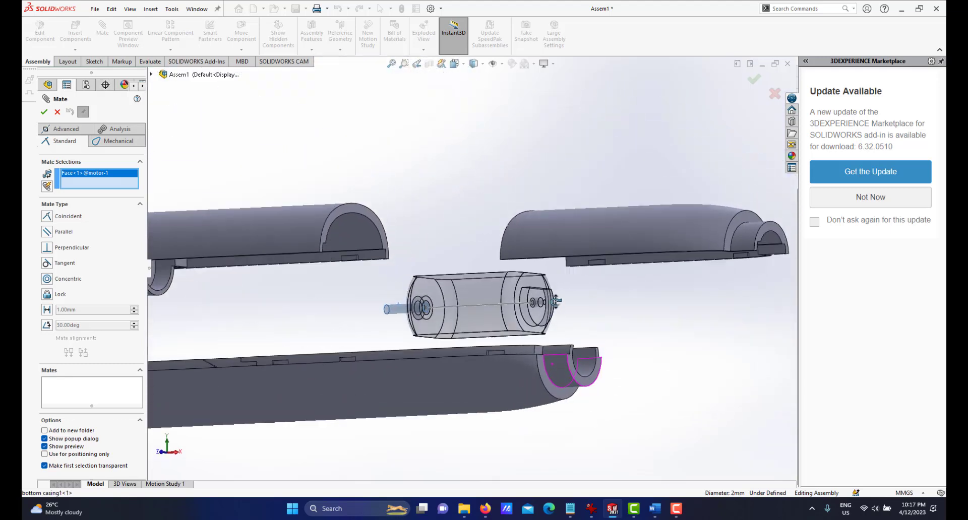
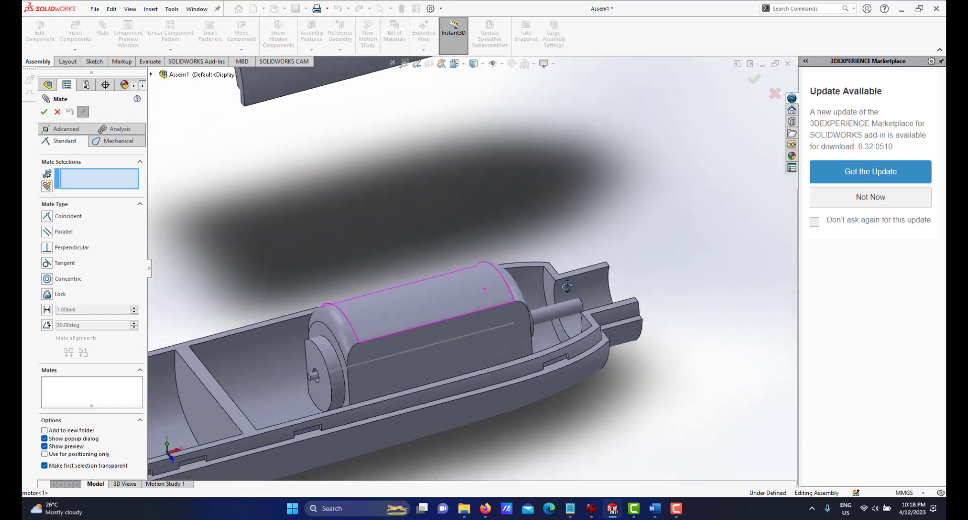
Set the flat side of the motor's rear boss parallel to the bottom casing's upper rim face
scroll(377, 289, down, 3)
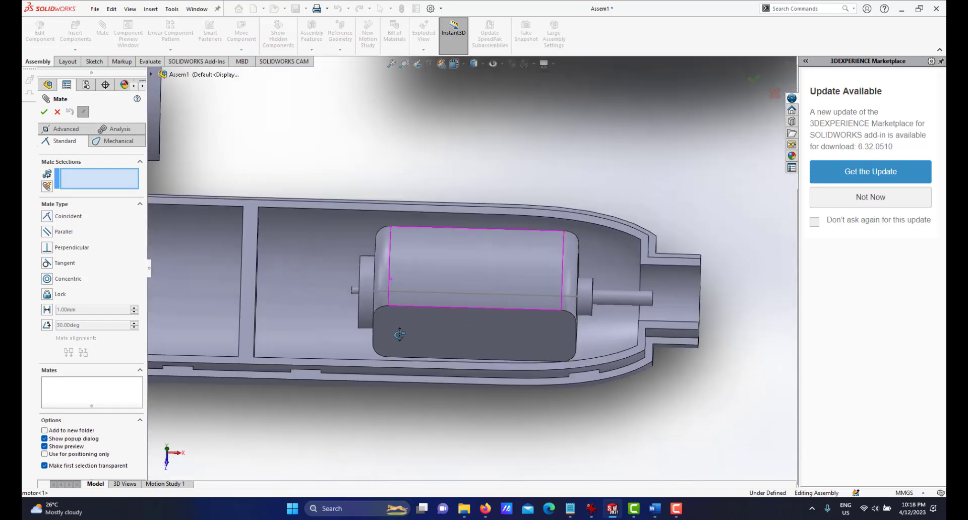
scroll(355, 174, down, 4)
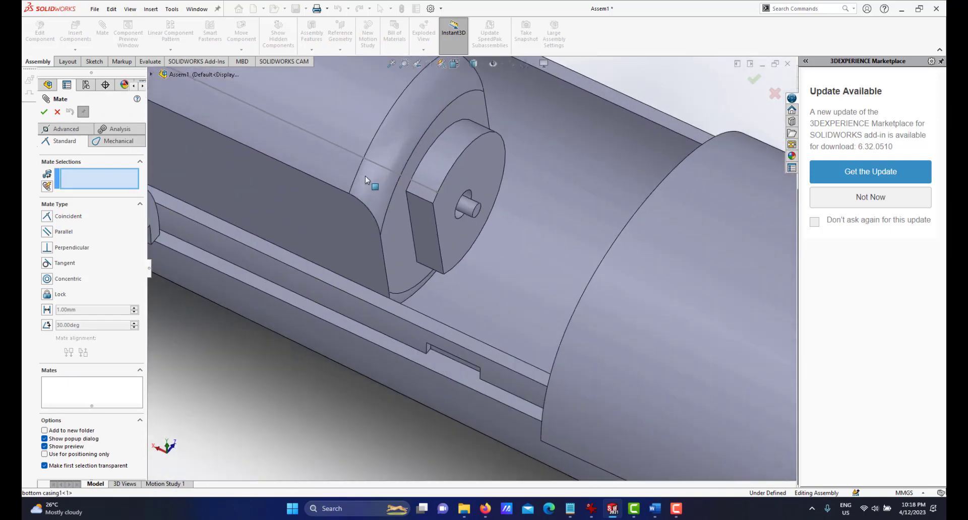
middle_drag(415, 184, 422, 170)
click(422, 231)
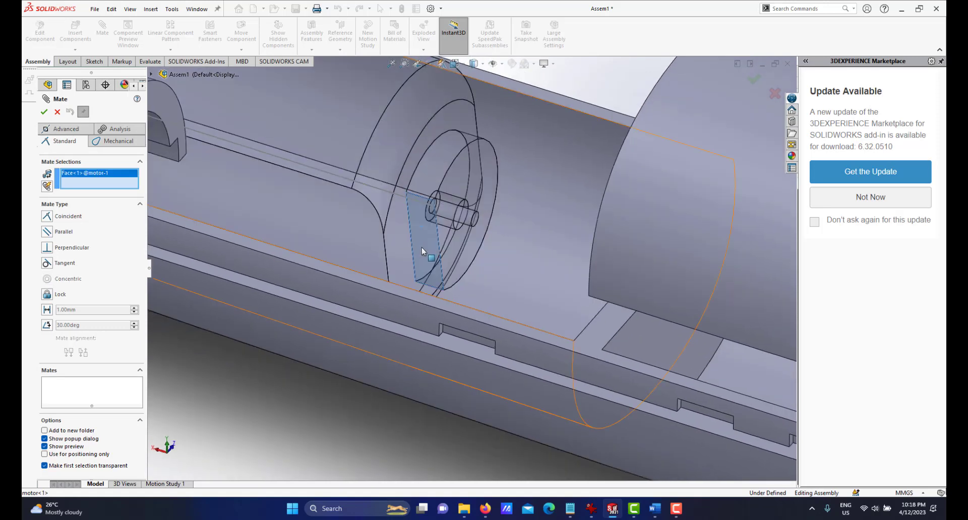
scroll(405, 290, down, 1)
click(404, 299)
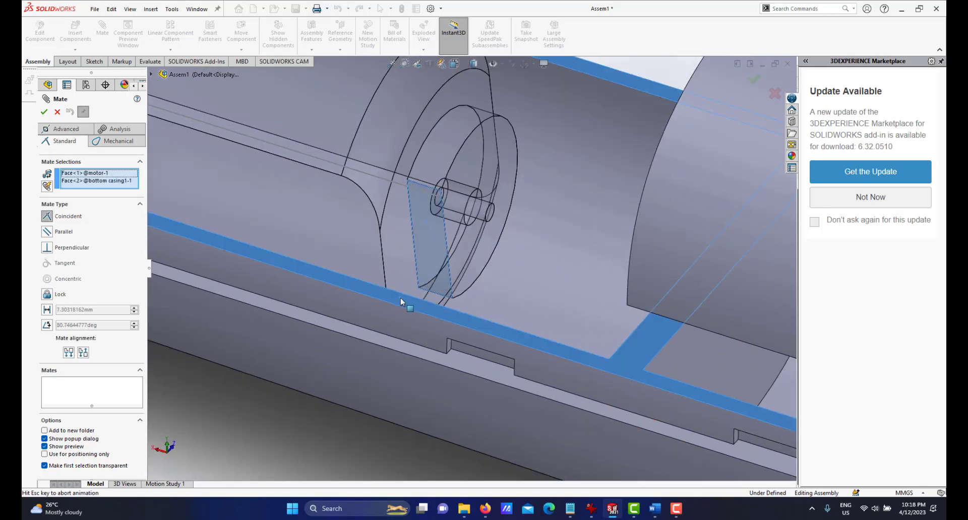
scroll(410, 307, up, 3)
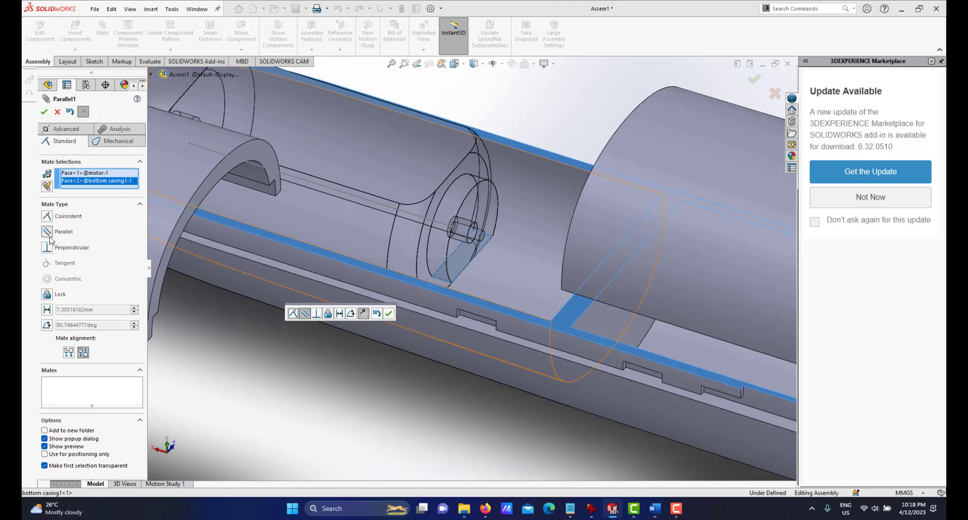
Switch the parallel mate's alignment so the boss's flat side faces up, accept the mate and finish mating
click(69, 352)
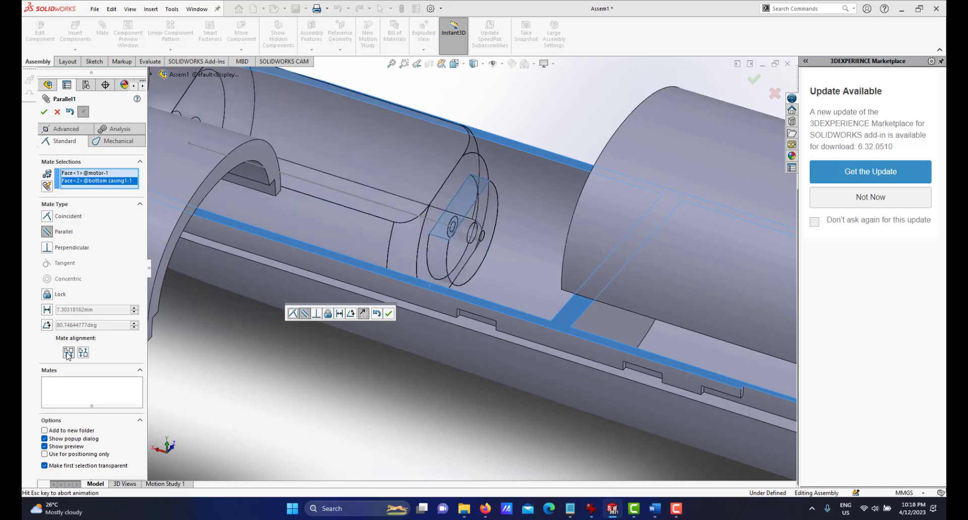
scroll(456, 226, up, 3)
scroll(441, 227, down, 3)
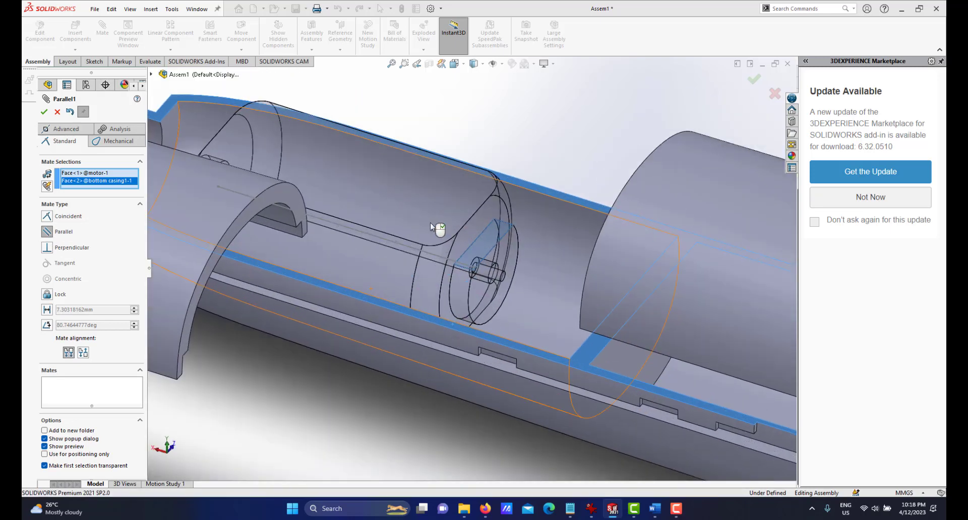
scroll(443, 219, down, 3)
scroll(458, 222, up, 2)
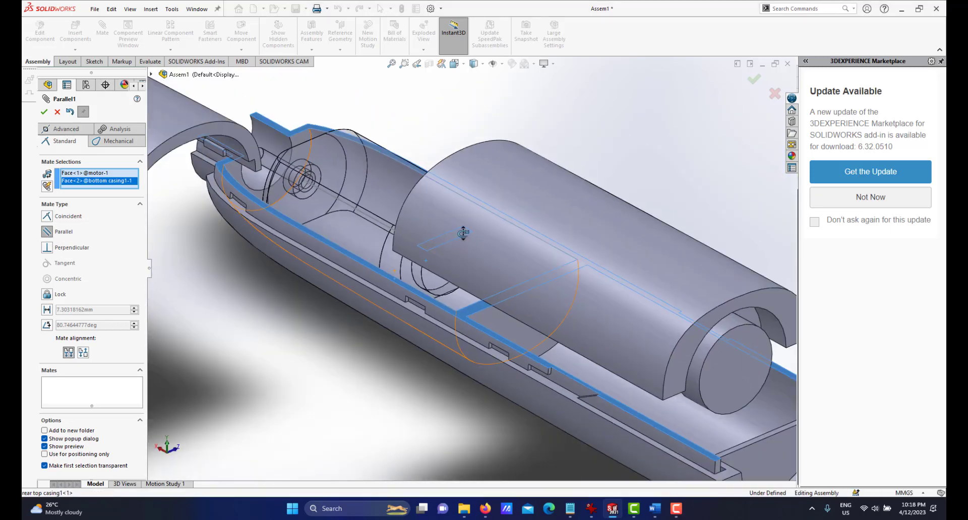
middle_drag(462, 233, 352, 328)
scroll(313, 261, up, 3)
scroll(456, 265, down, 5)
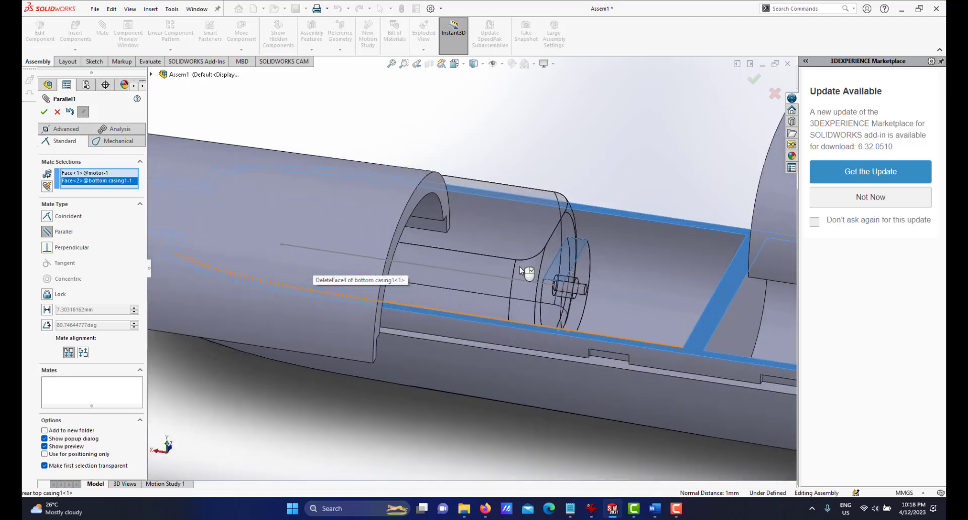
middle_drag(543, 267, 528, 268)
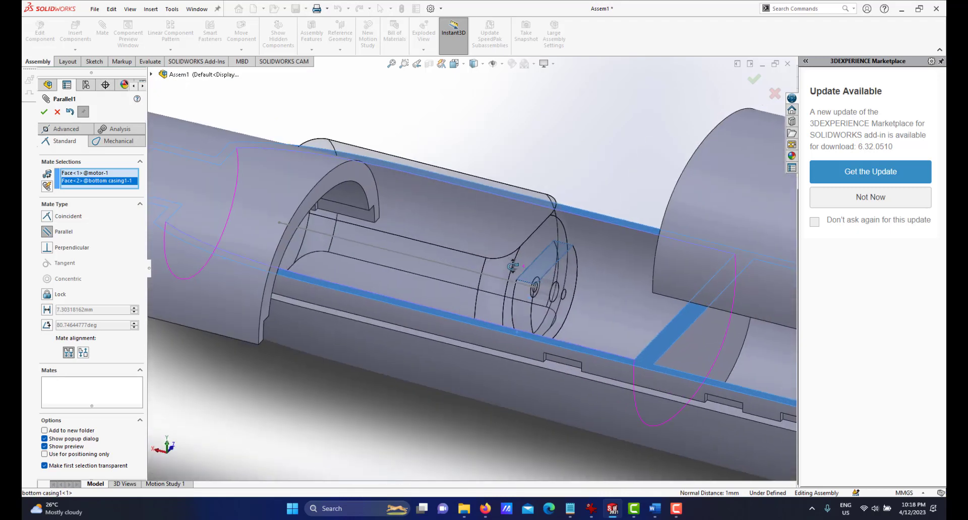
click(45, 114)
scroll(482, 286, up, 4)
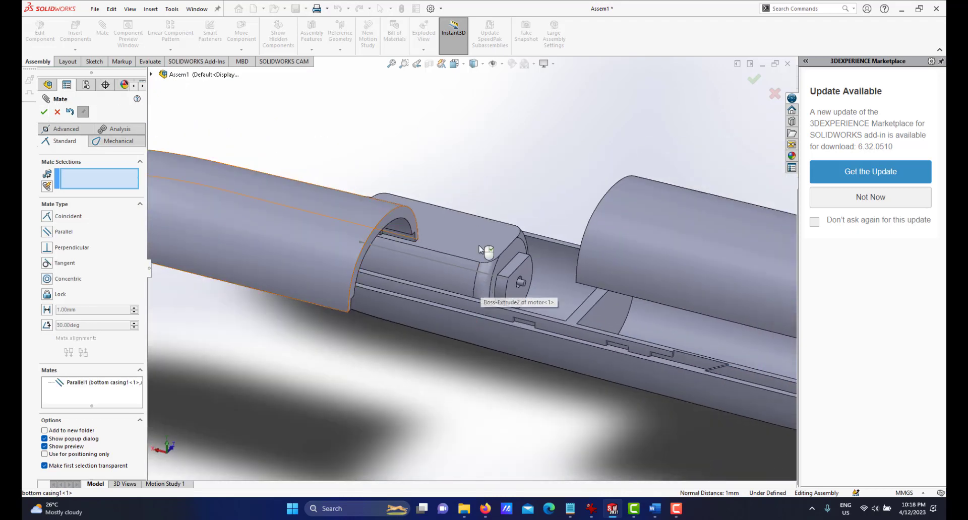
click(48, 114)
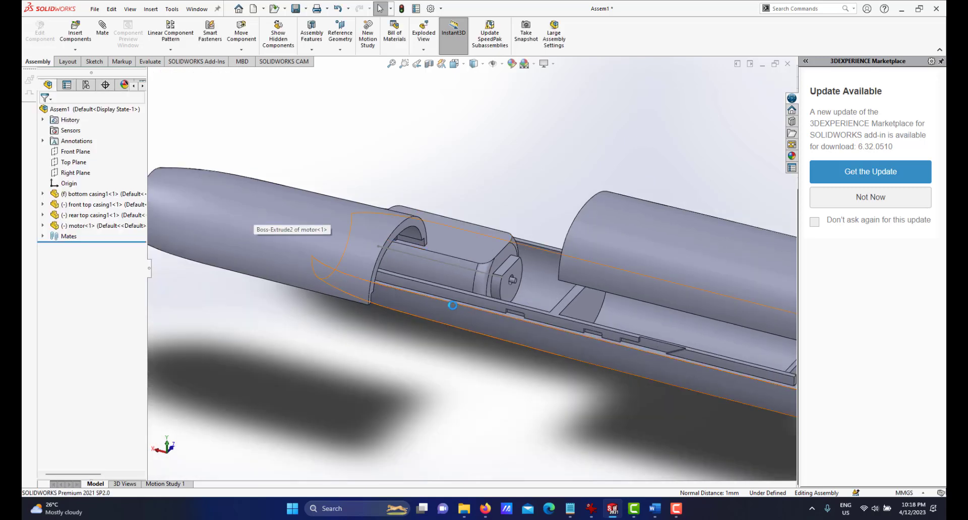
Examine how the motor sits in the bottom casing and the gap between its rear end and the dividing wall
scroll(453, 303, up, 5)
middle_drag(459, 302, 549, 302)
scroll(464, 328, down, 3)
scroll(528, 315, down, 3)
scroll(485, 305, down, 2)
scroll(479, 303, down, 1)
middle_drag(479, 302, 481, 325)
scroll(460, 282, up, 1)
middle_drag(460, 282, 472, 241)
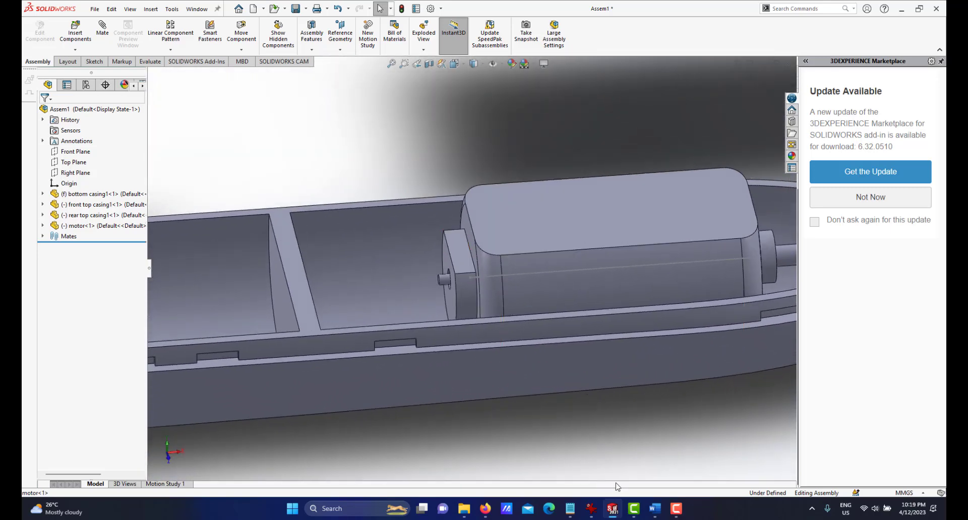
Switch to IrfanView and mark a gap of 5 between the motor's rear end and the dividing wall on the eraser photo
click(593, 510)
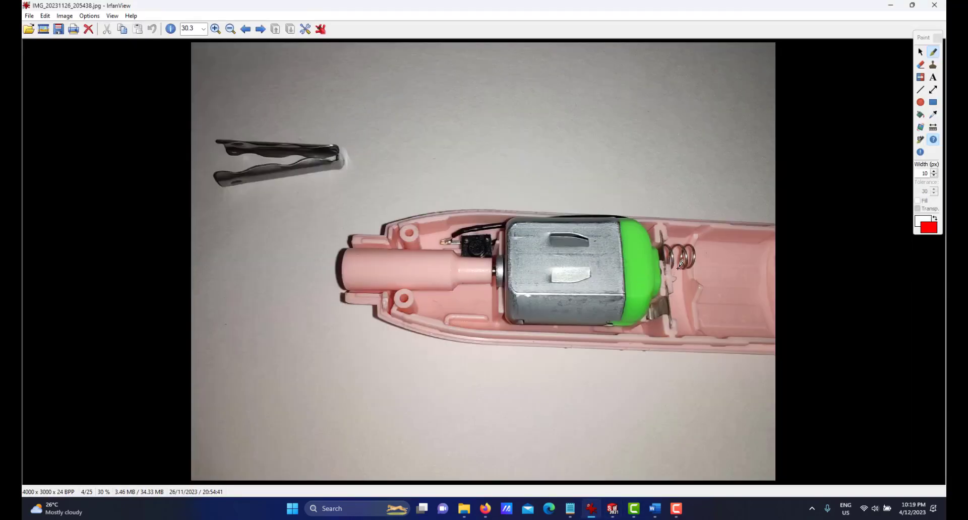
scroll(680, 263, up, 1)
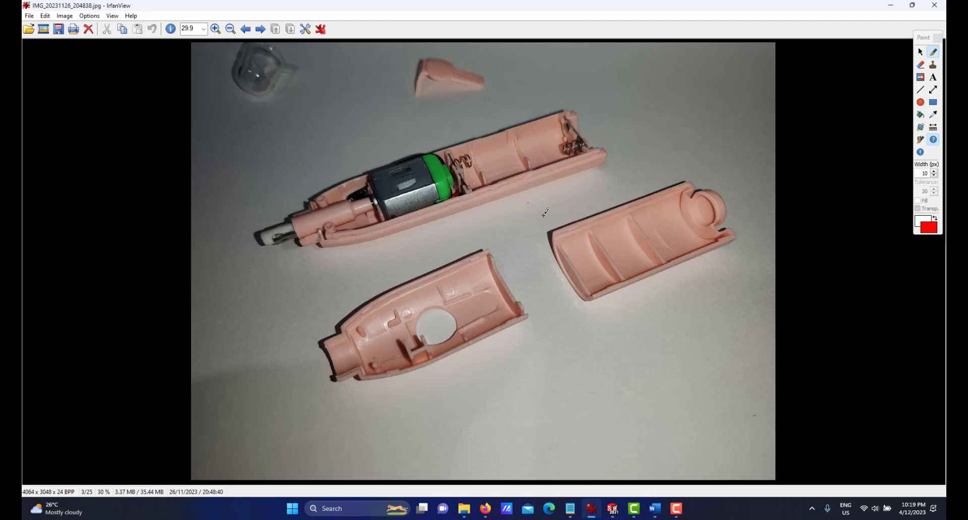
scroll(537, 206, down, 1)
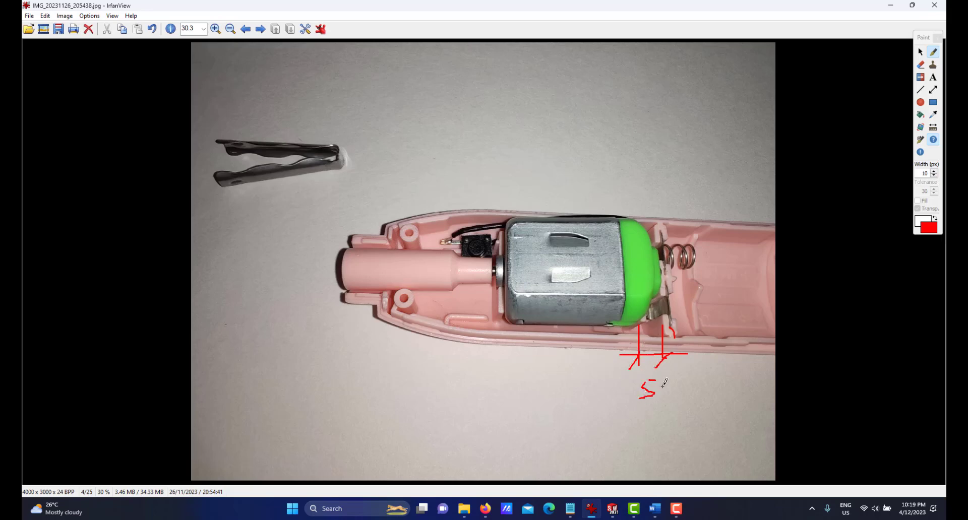
Return to SOLIDWORKS and examine the dividing wall's faces and the motor's rear boss and end faces as mating references
click(612, 509)
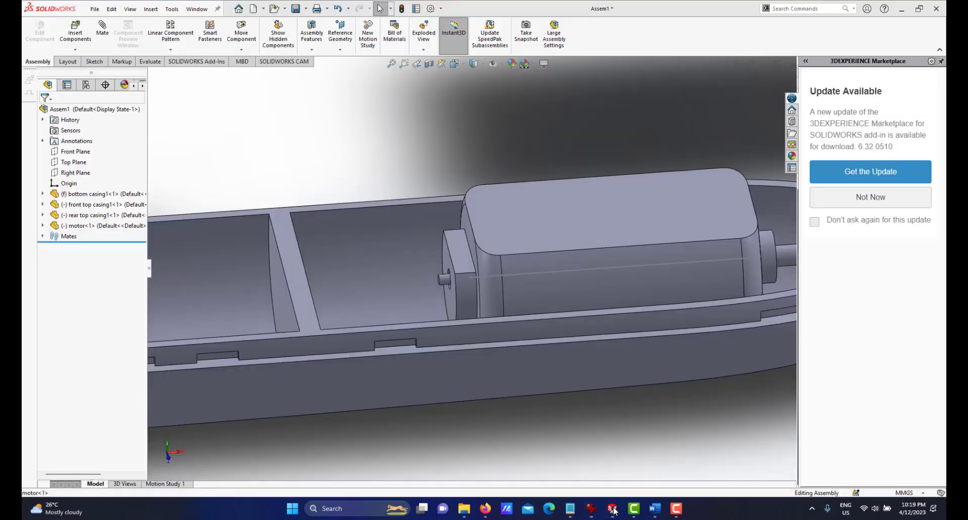
middle_drag(460, 274, 441, 287)
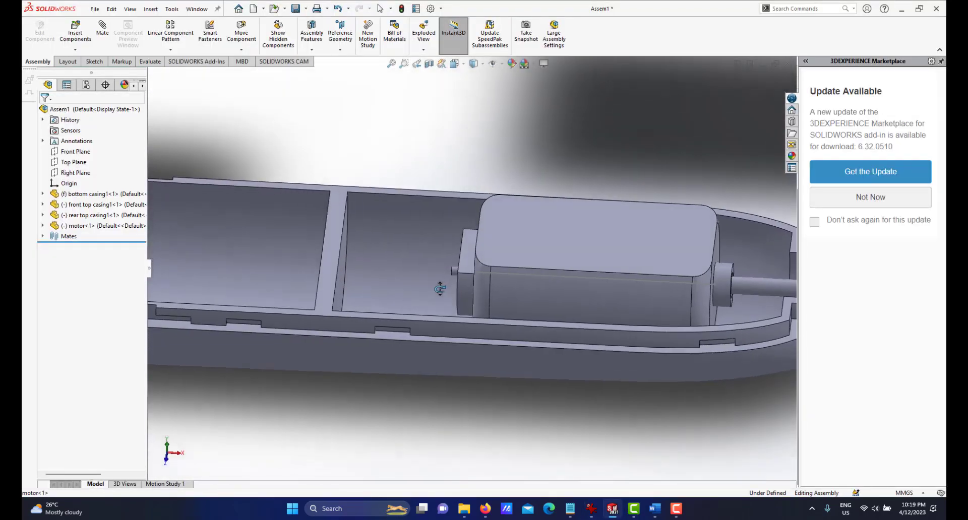
scroll(351, 272, down, 2)
middle_drag(343, 256, 537, 257)
click(341, 255)
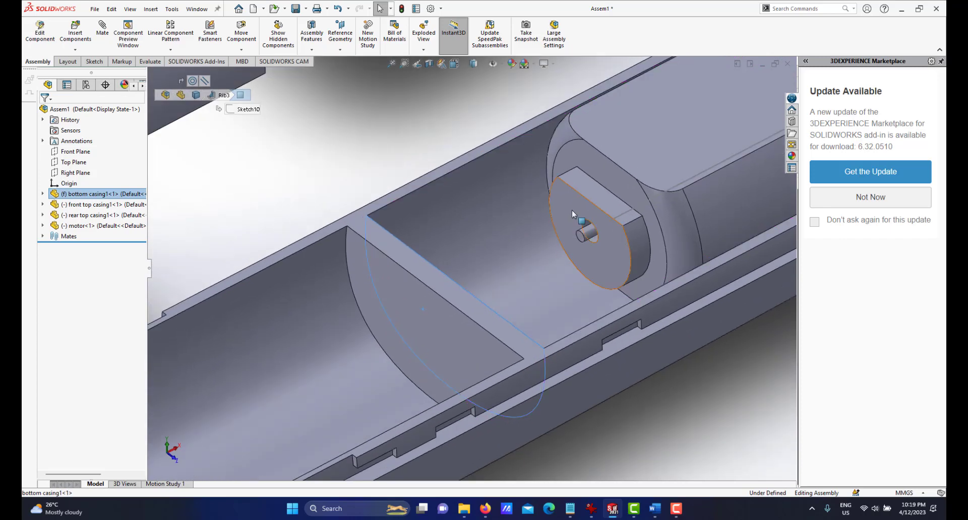
mouse_move(674, 266)
middle_down()
mouse_move(672, 231)
mouse_move(670, 249)
middle_up()
scroll(633, 269, down, 3)
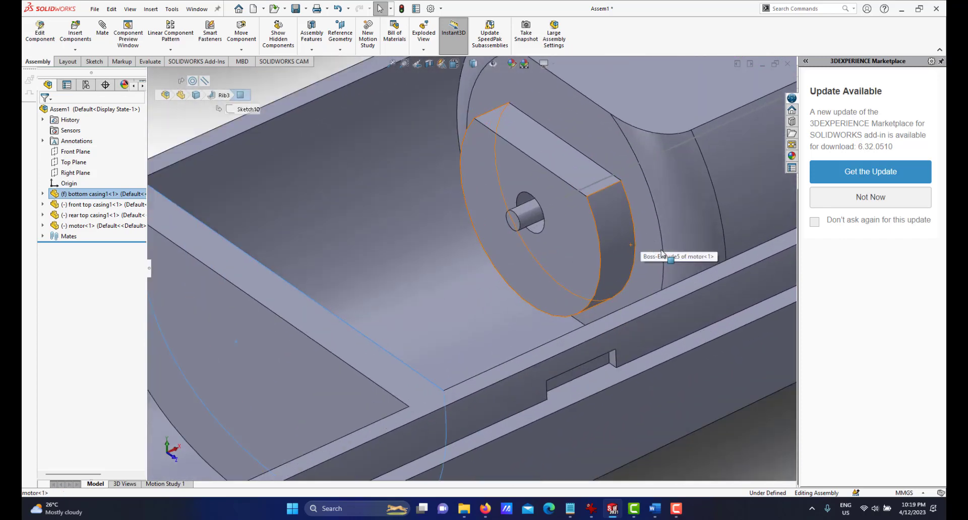
click(643, 217)
scroll(600, 270, up, 2)
middle_drag(600, 270, 473, 204)
click(408, 196)
middle_drag(513, 246, 494, 259)
scroll(495, 259, up, 3)
click(534, 165)
scroll(494, 219, down, 2)
middle_drag(494, 218, 433, 292)
scroll(511, 207, up, 2)
scroll(510, 203, down, 1)
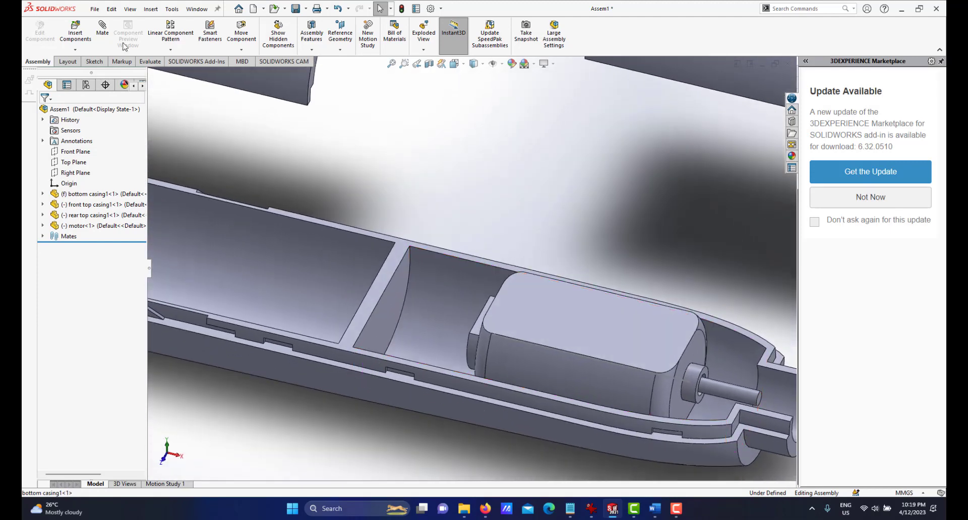
Add a 5 mm distance mate between the motor's rear end face and the dividing wall's facing side in the bottom casing
click(102, 29)
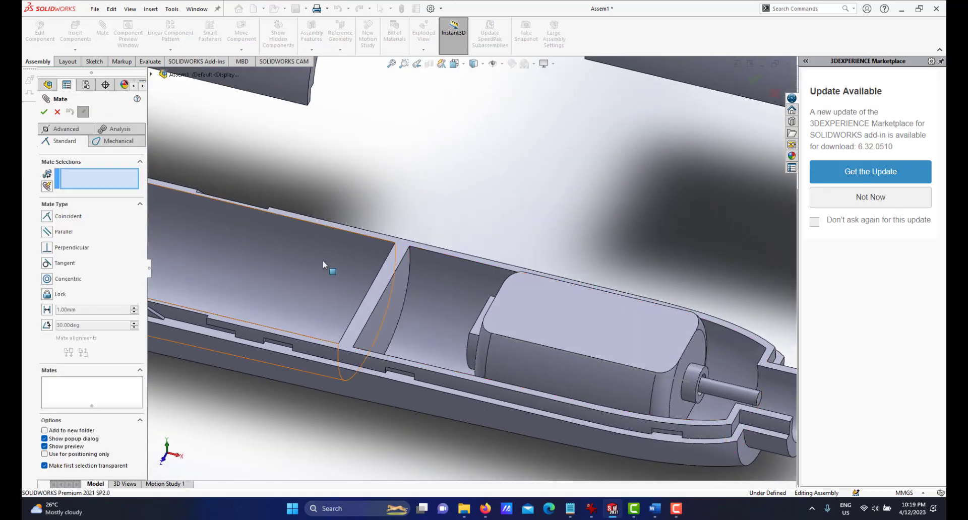
middle_drag(404, 311, 446, 306)
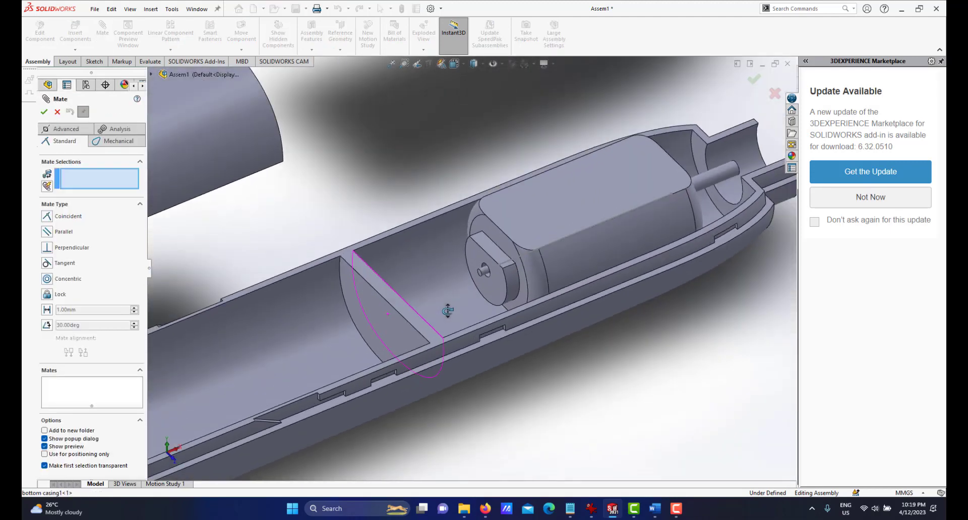
click(498, 240)
middle_drag(498, 240, 327, 239)
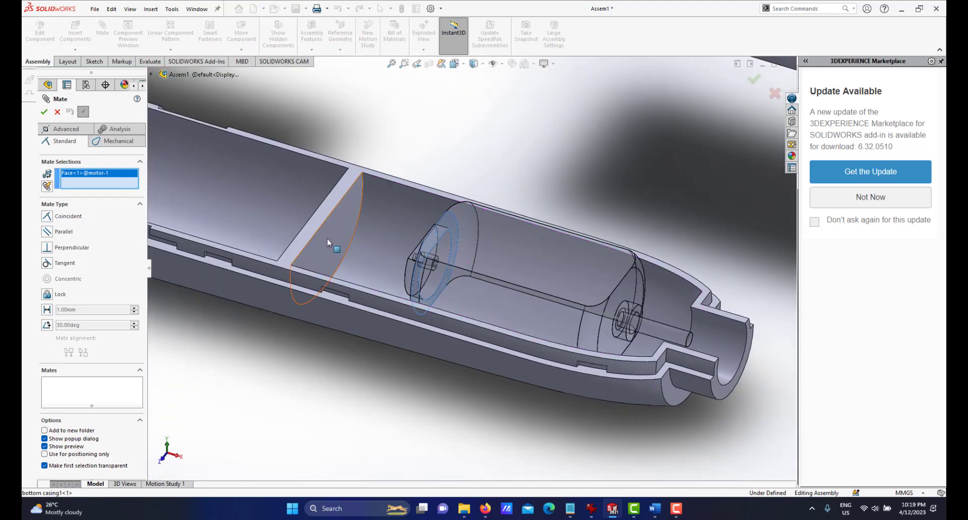
click(328, 239)
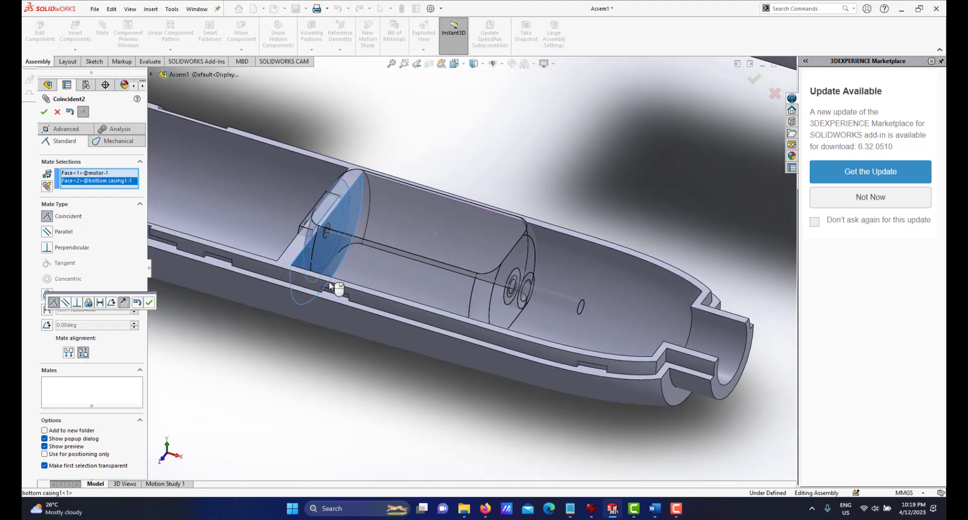
scroll(331, 286, up, 4)
scroll(432, 252, down, 3)
scroll(248, 229, down, 1)
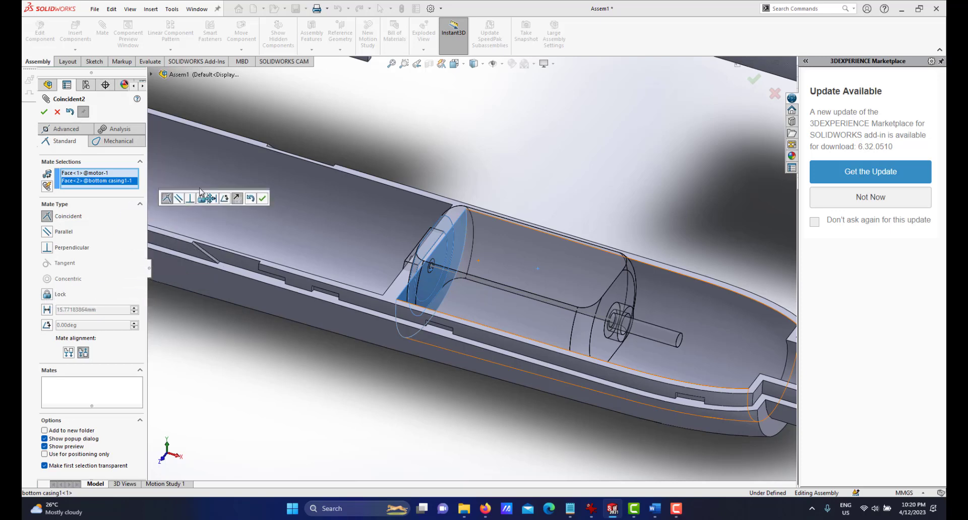
click(47, 309)
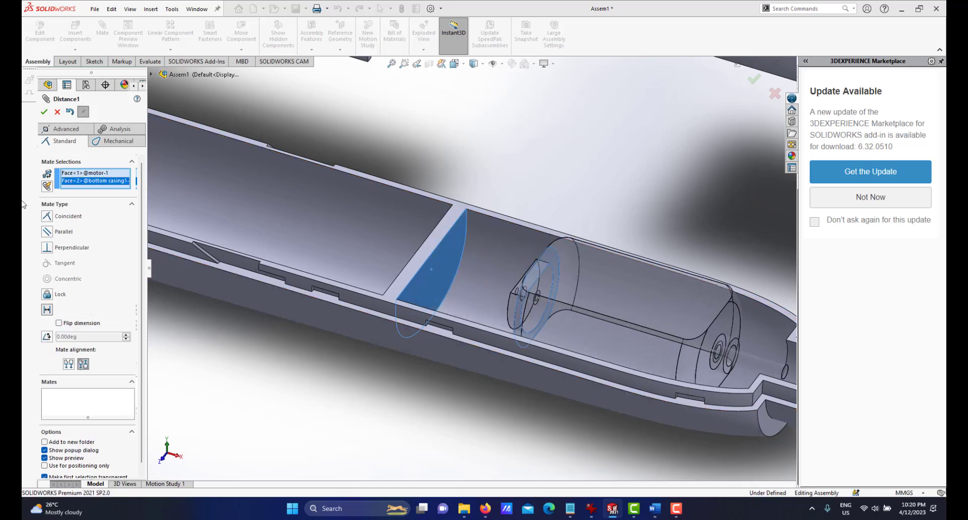
text(5.00mm)
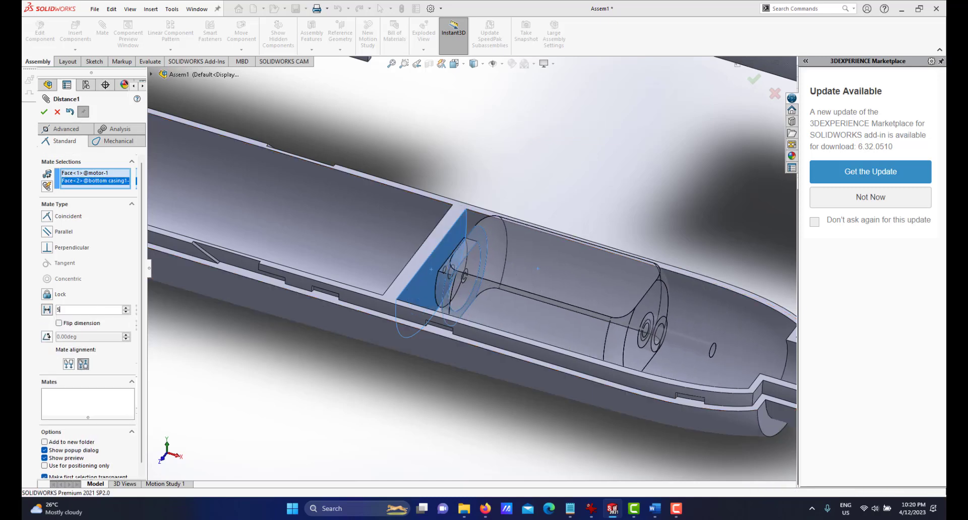
click(44, 112)
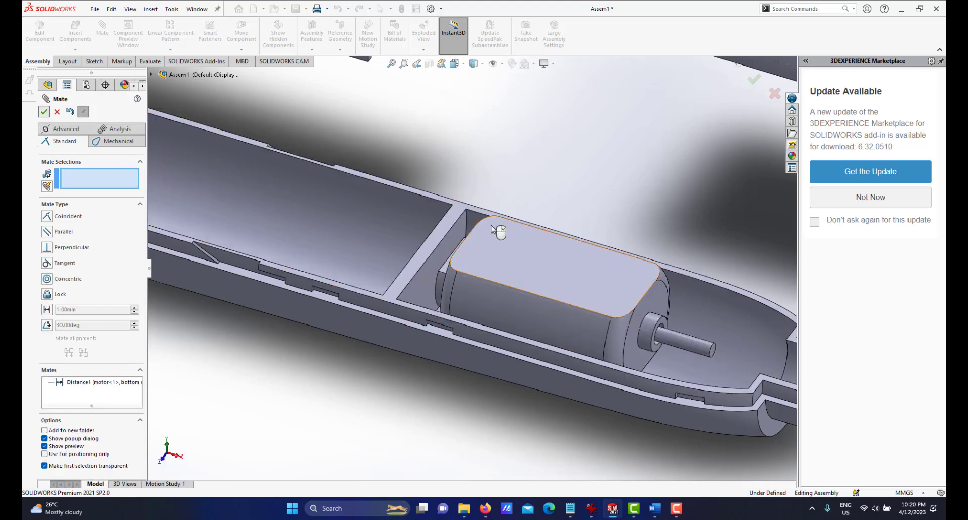
Check the clearance between the motor's rear boss and the dividing wall, and finish mating
middle_drag(540, 229, 524, 275)
scroll(509, 291, down, 4)
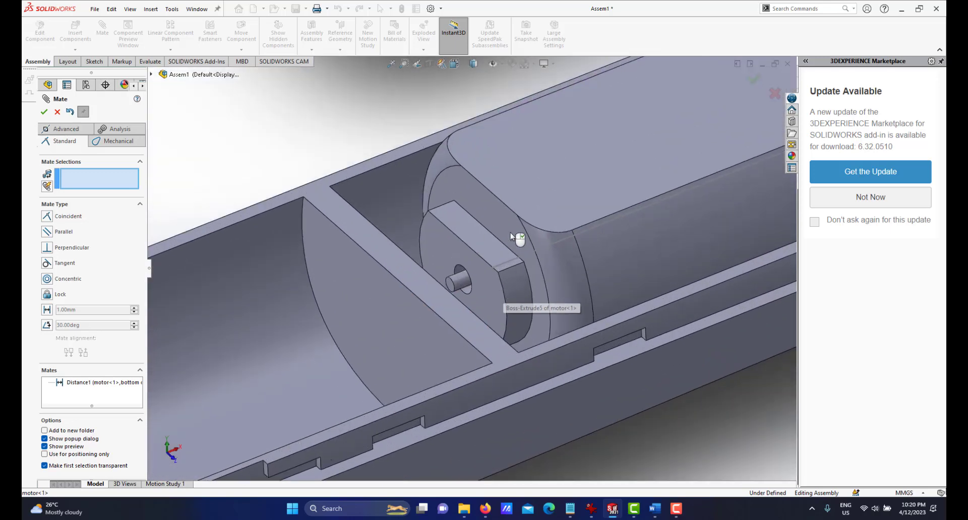
middle_drag(477, 236, 460, 261)
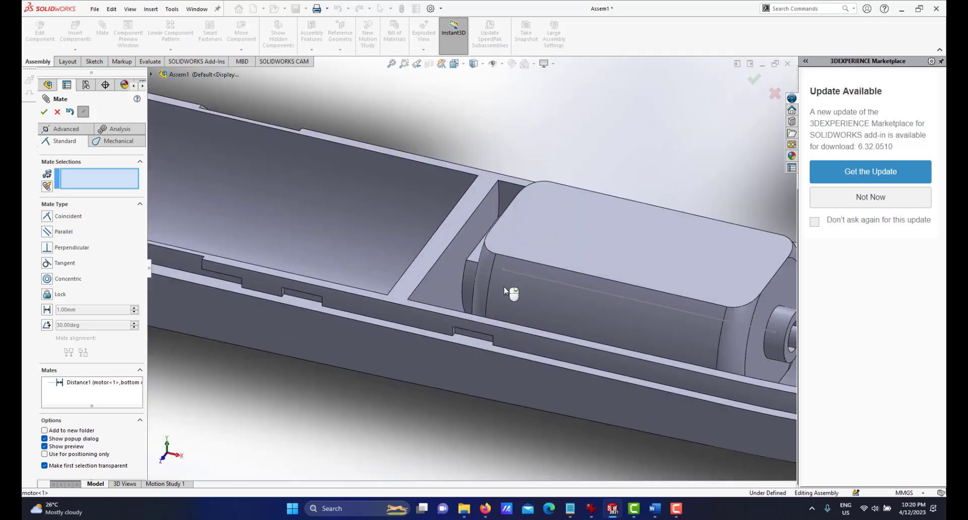
scroll(501, 287, up, 5)
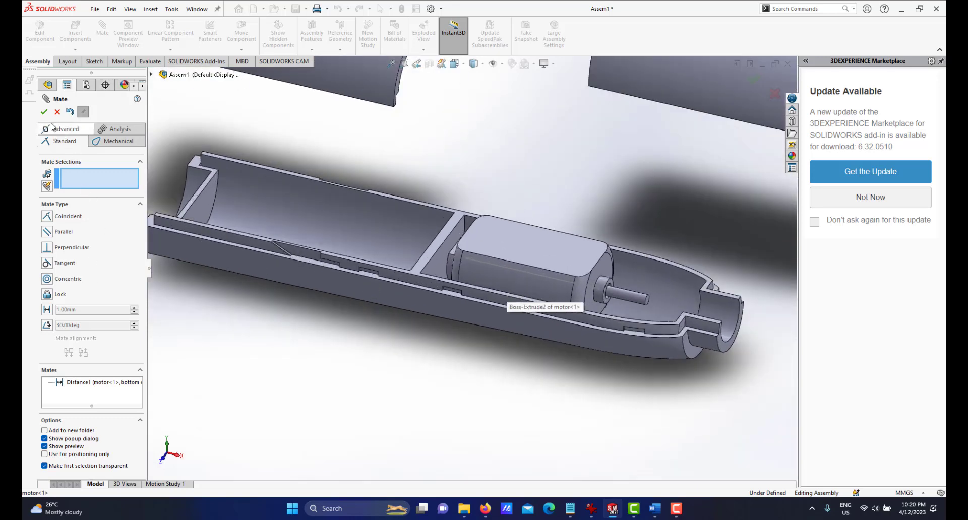
click(44, 112)
Test whether the motor can still be moved and examine its position in the bottom casing from several angles
middle_drag(566, 334, 549, 251)
click(580, 266)
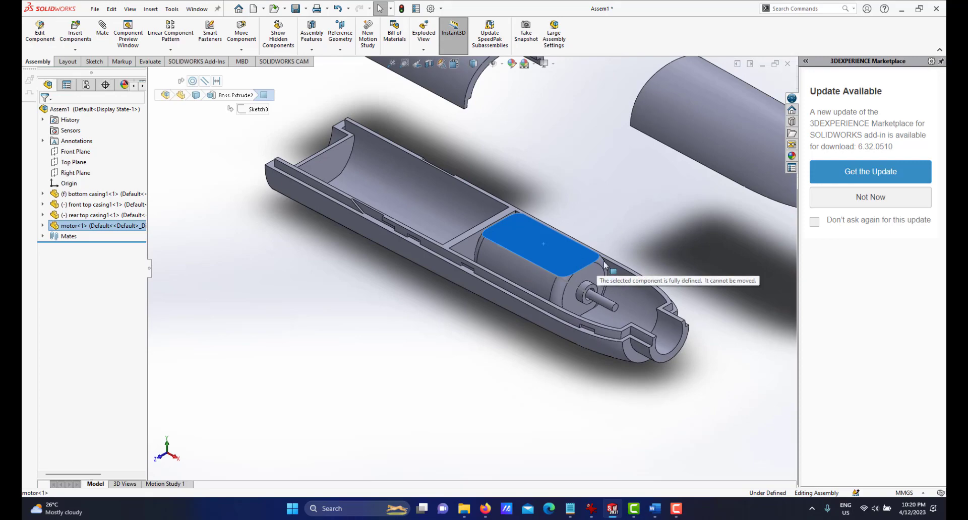
scroll(541, 291, down, 2)
middle_drag(539, 234, 581, 250)
scroll(478, 234, down, 2)
mouse_move(478, 234)
middle_down()
mouse_move(528, 225)
mouse_move(558, 235)
mouse_move(472, 209)
mouse_move(472, 220)
middle_up()
scroll(494, 234, up, 1)
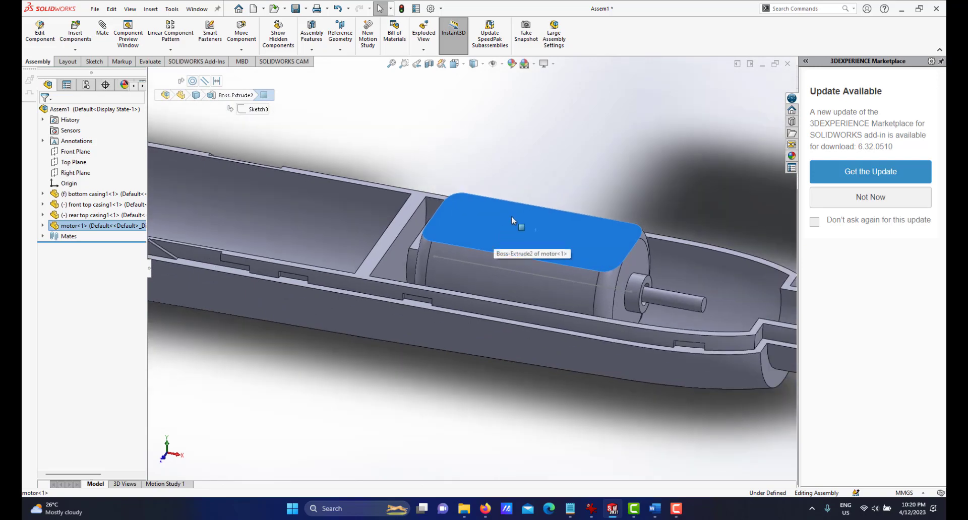
scroll(542, 181, up, 2)
click(542, 181)
middle_drag(548, 237, 584, 366)
scroll(584, 366, down, 2)
middle_drag(550, 311, 469, 242)
scroll(499, 250, down, 3)
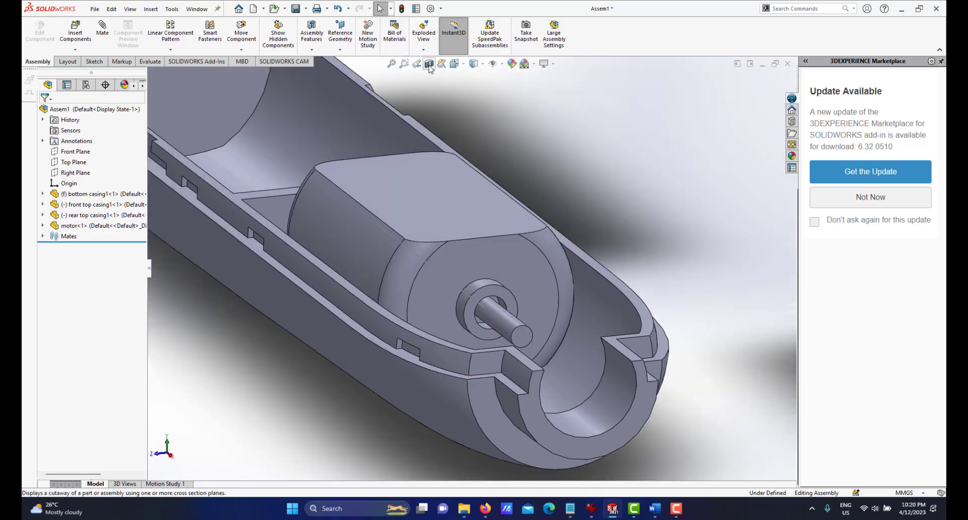
Section the assembly parallel to the Right Plane at a 76 mm offset and inspect the space between motor and casing
click(429, 64)
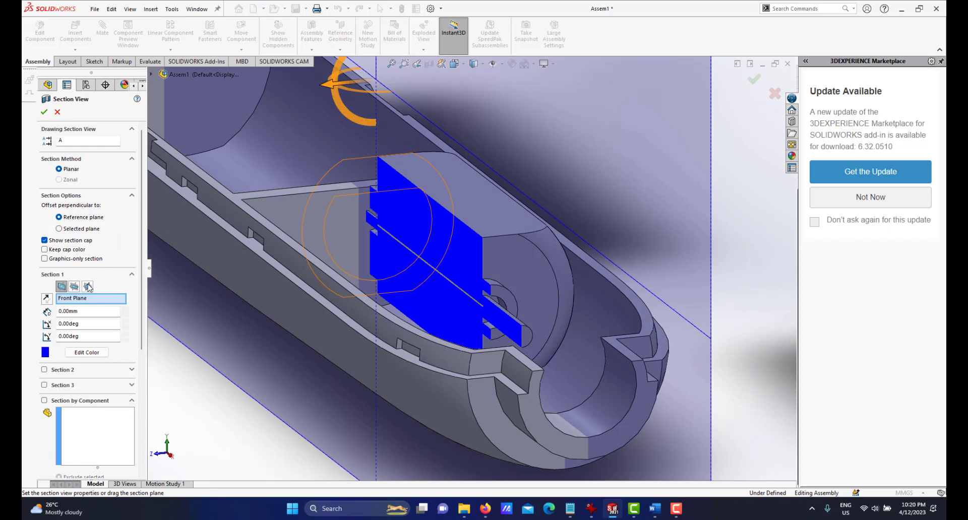
click(88, 286)
drag(376, 188, 643, 448)
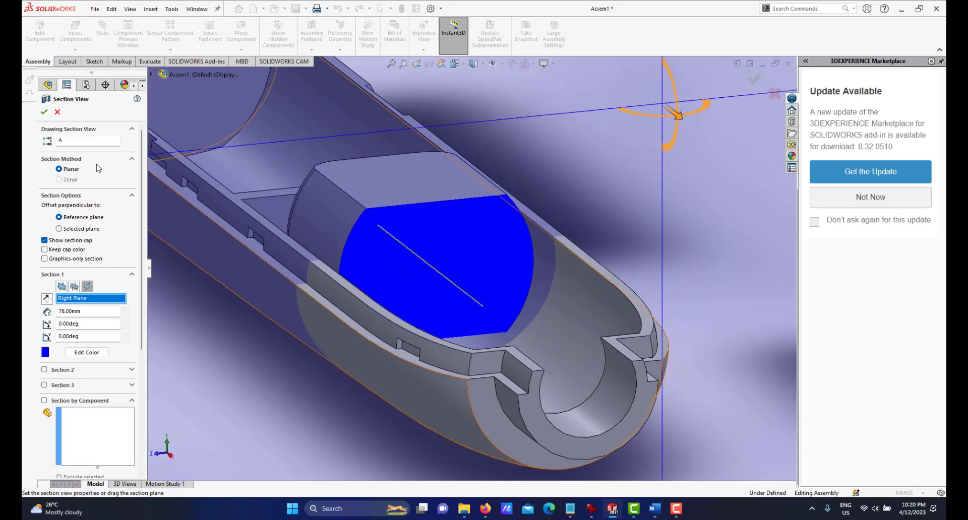
click(44, 112)
mouse_move(467, 276)
middle_down()
mouse_move(469, 290)
mouse_move(432, 266)
mouse_move(451, 300)
mouse_move(473, 298)
mouse_move(471, 244)
mouse_move(465, 232)
mouse_move(443, 242)
mouse_move(482, 268)
middle_up()
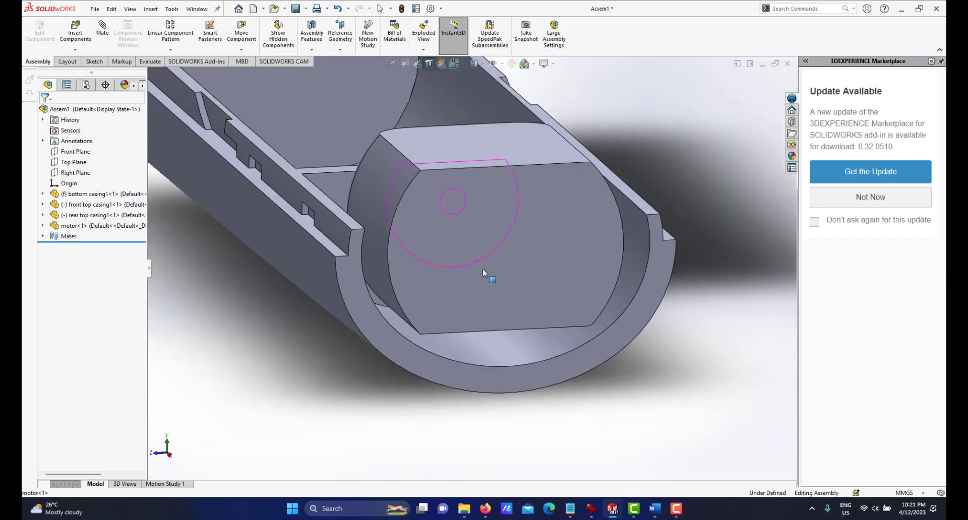
Return to the unsectioned view and examine the motor's rear boss and shaft stub beside the dividing wall
middle_drag(438, 119, 388, 210)
scroll(393, 213, down, 2)
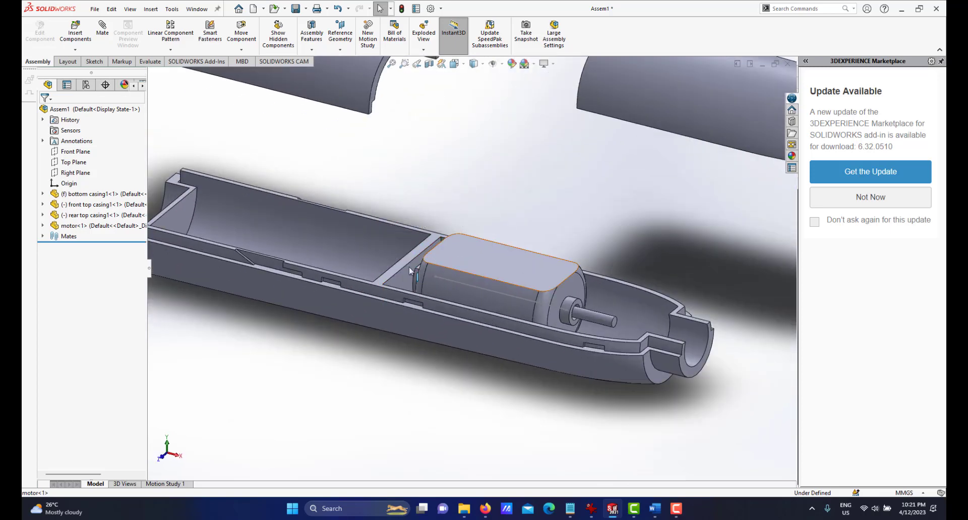
scroll(444, 261, up, 2)
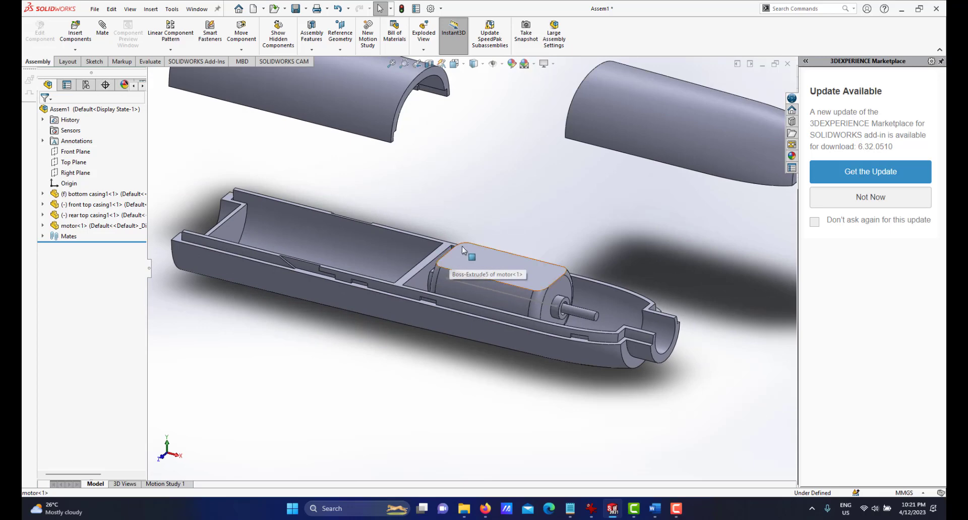
scroll(461, 273, down, 5)
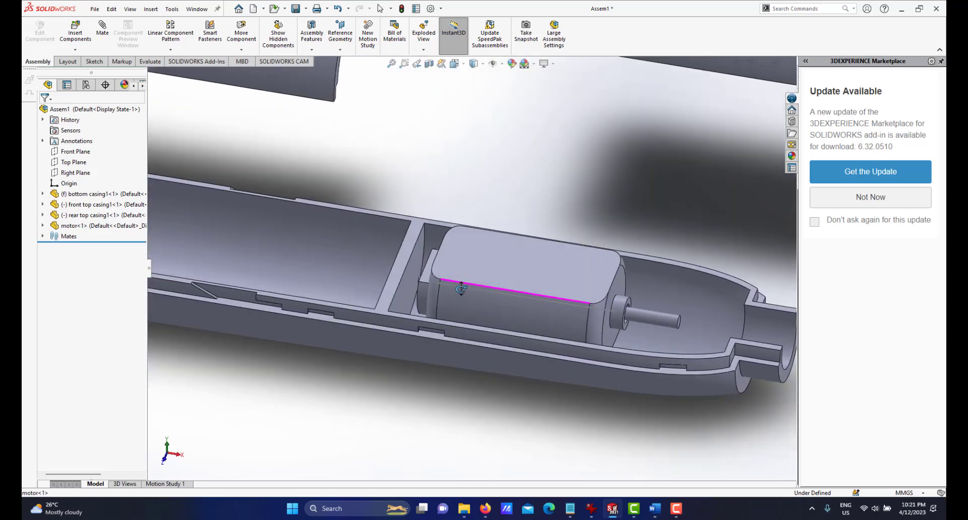
scroll(460, 288, down, 5)
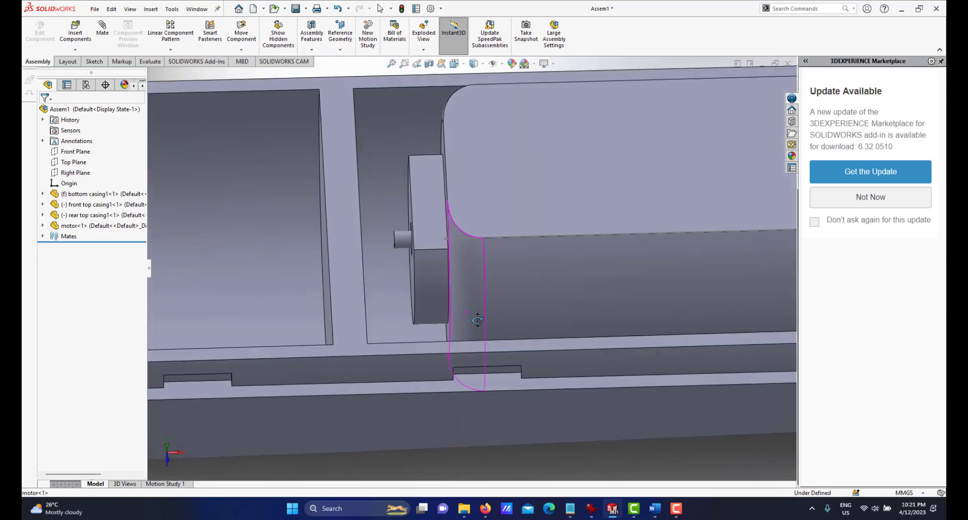
middle_drag(477, 320, 392, 202)
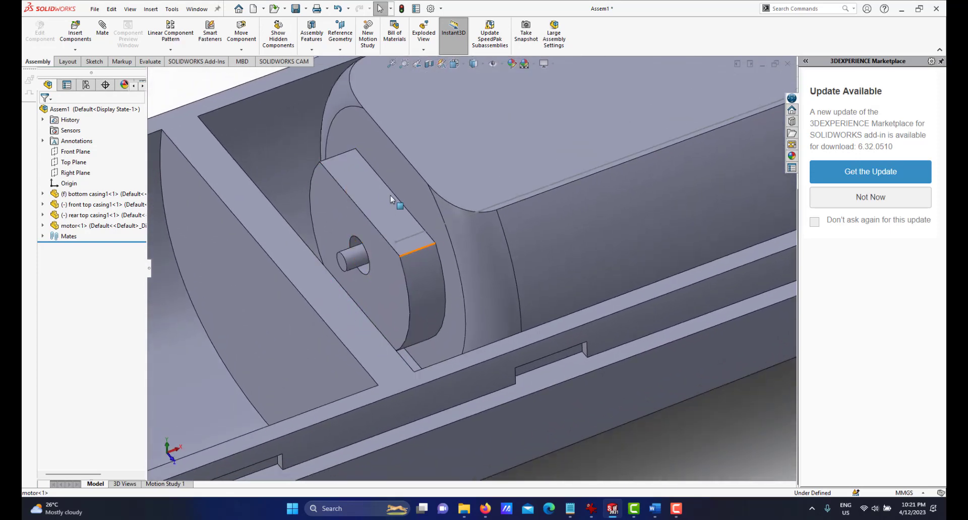
middle_drag(393, 239, 374, 248)
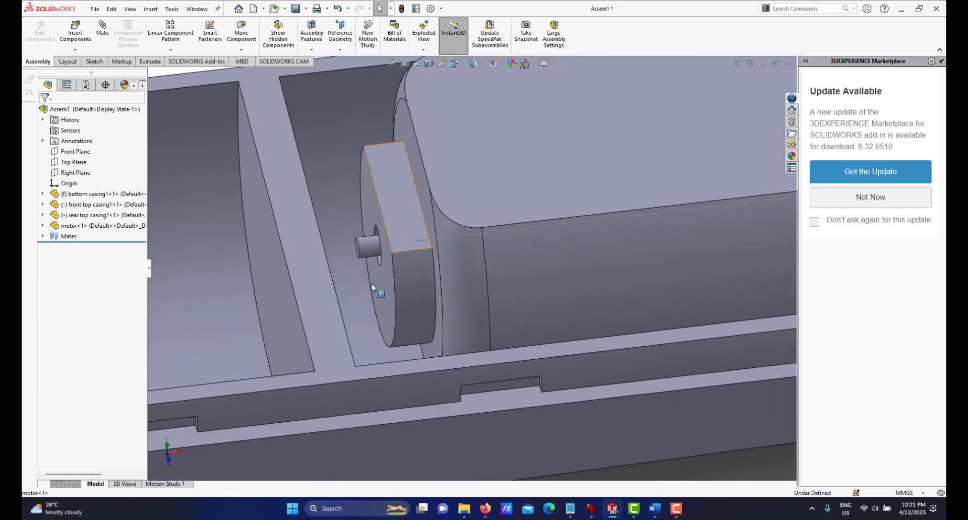
Switch to IrfanView and circle the two cross ribs inside the casing on photo IMG_20231126_205637.jpg
click(591, 509)
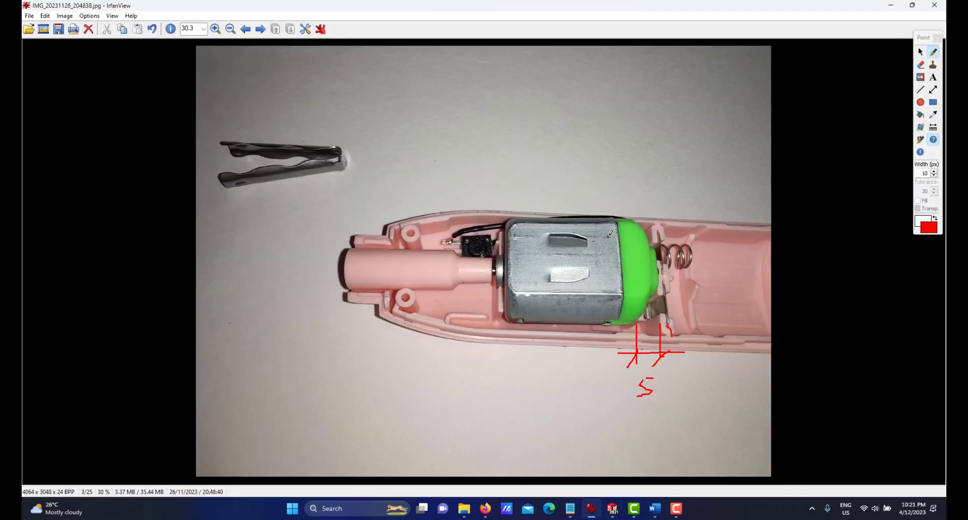
scroll(604, 239, up, 1)
scroll(527, 271, down, 2)
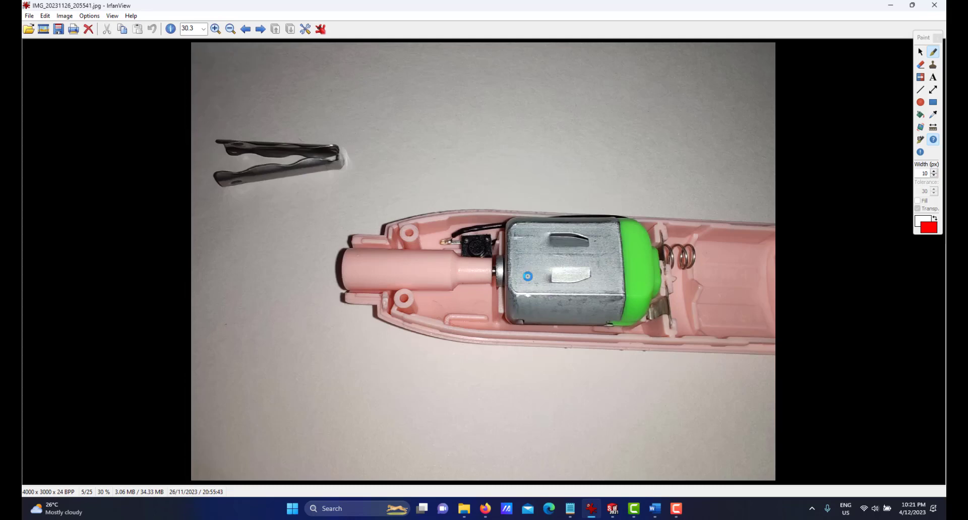
scroll(527, 275, down, 1)
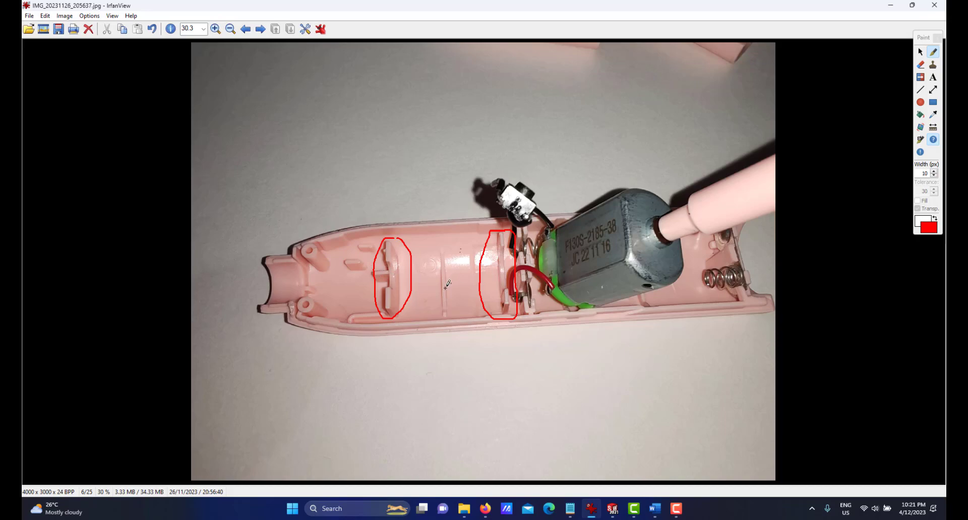
Return to SOLIDWORKS and open the bottom casing for editing within the assembly, saving the assembly as Assem2.SLDASM
click(613, 509)
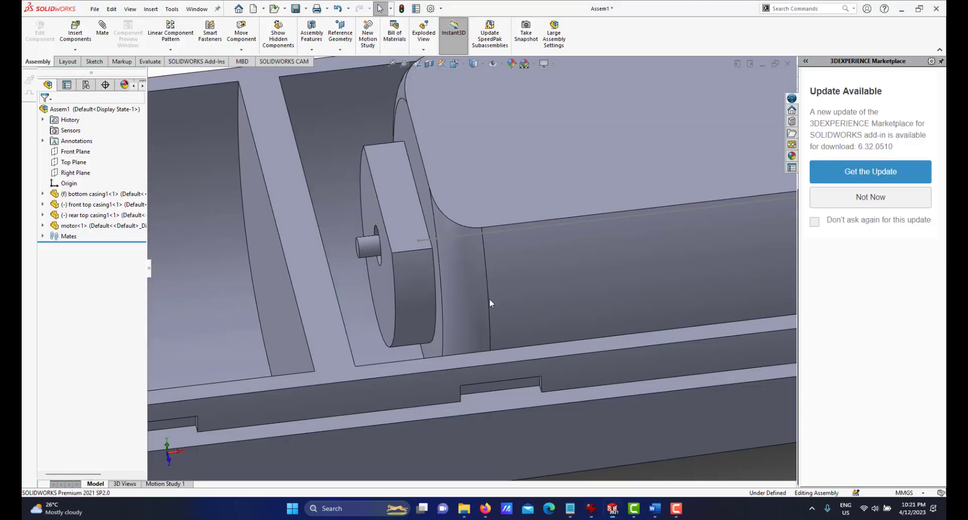
scroll(434, 334, up, 3)
scroll(434, 333, up, 5)
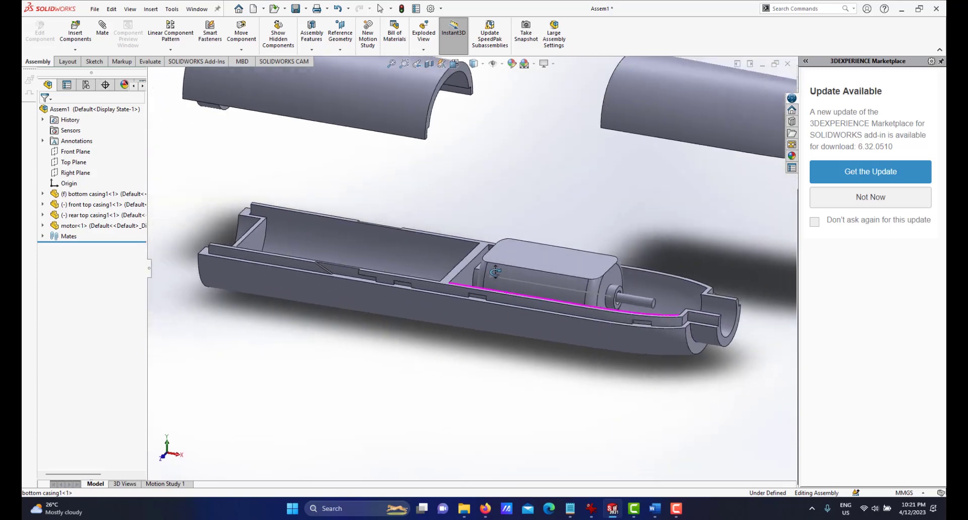
middle_drag(496, 272, 462, 317)
scroll(541, 280, up, 3)
scroll(512, 280, down, 3)
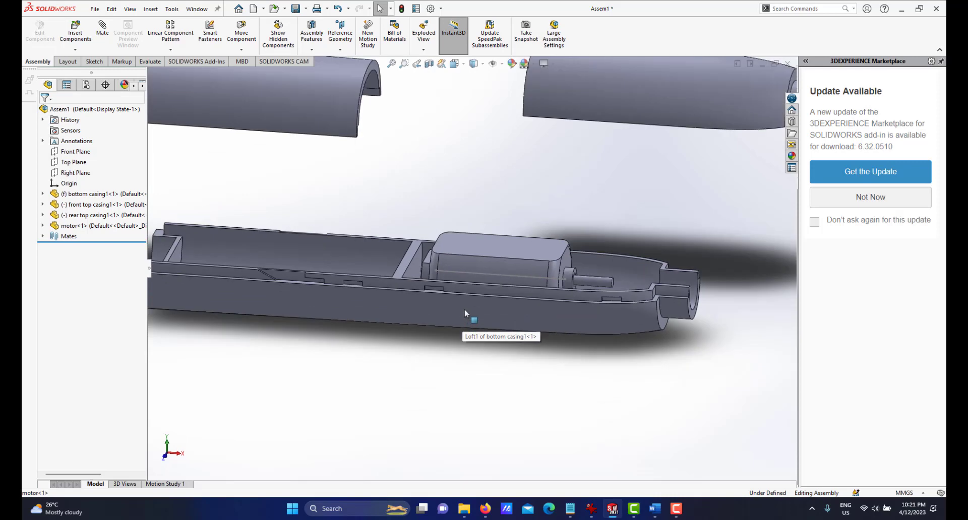
click(464, 310)
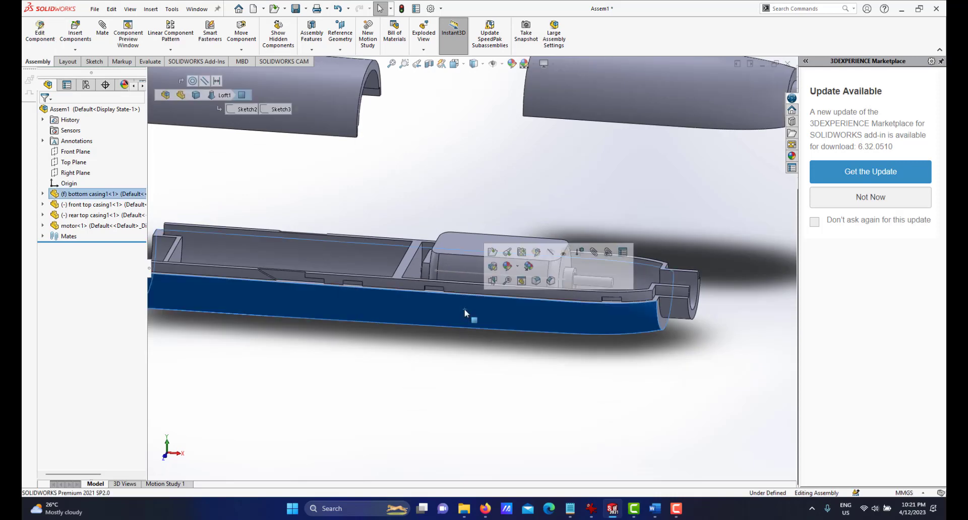
click(536, 253)
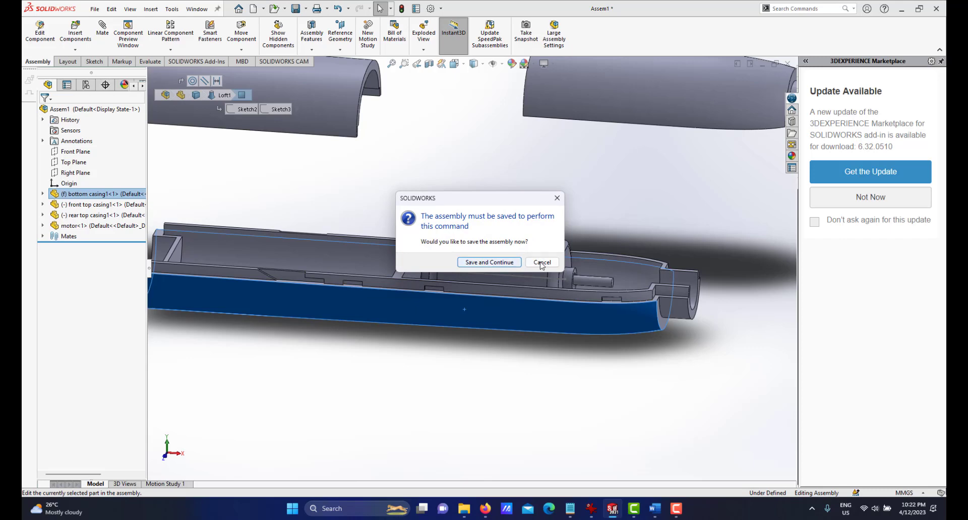
click(484, 266)
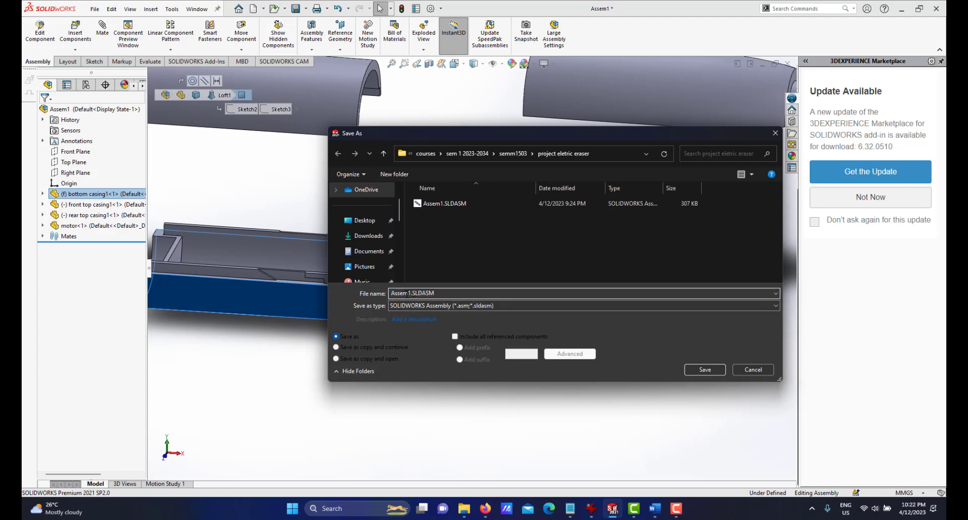
click(690, 369)
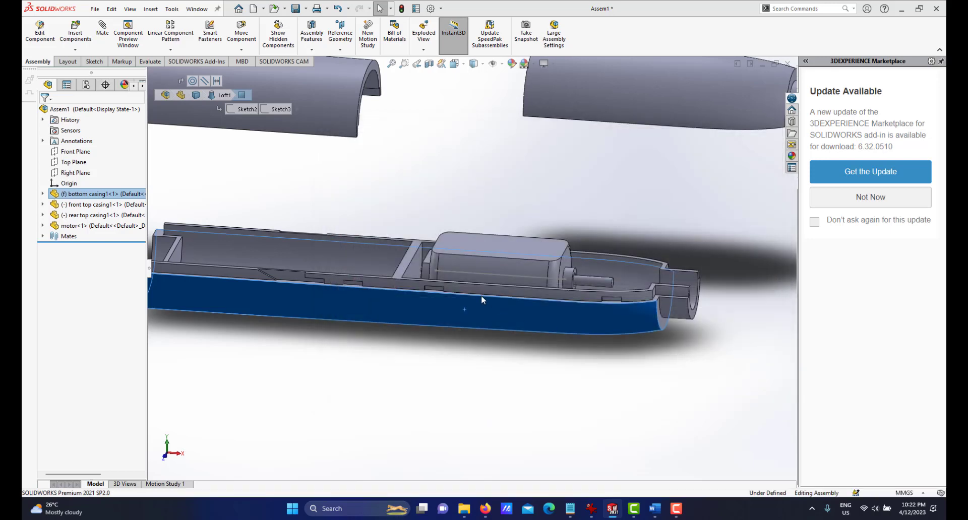
scroll(451, 261, up, 3)
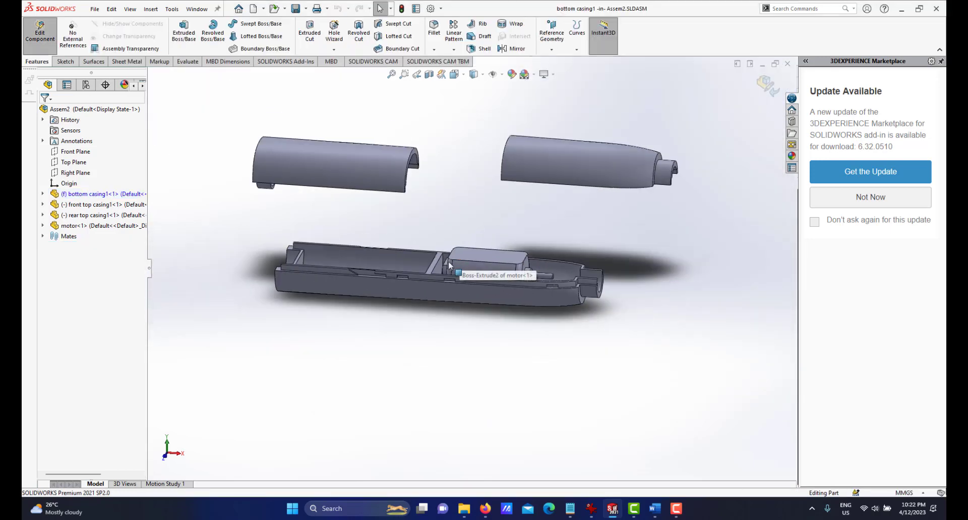
scroll(449, 261, down, 6)
scroll(497, 247, up, 3)
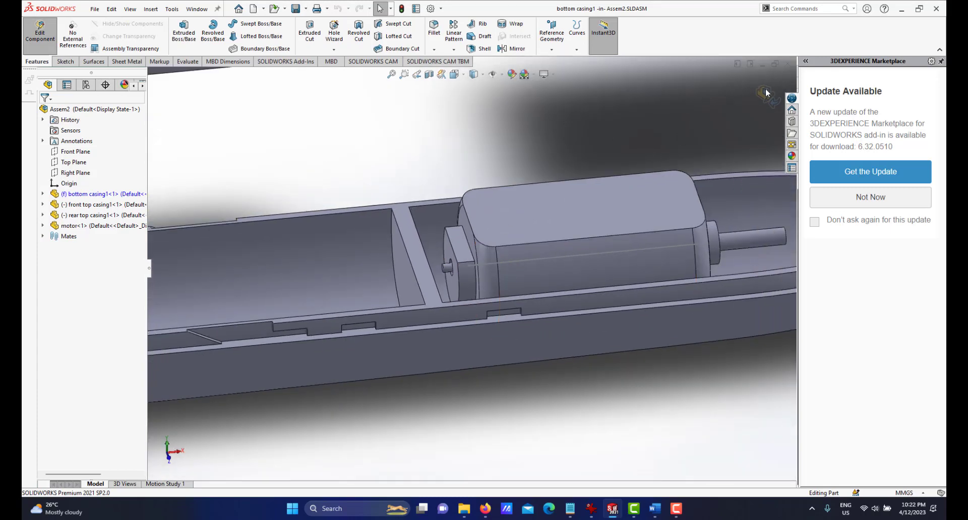
Leave the bottom casing's in-context edit and reopen the casing for editing within the assembly
click(758, 92)
scroll(506, 263, up, 2)
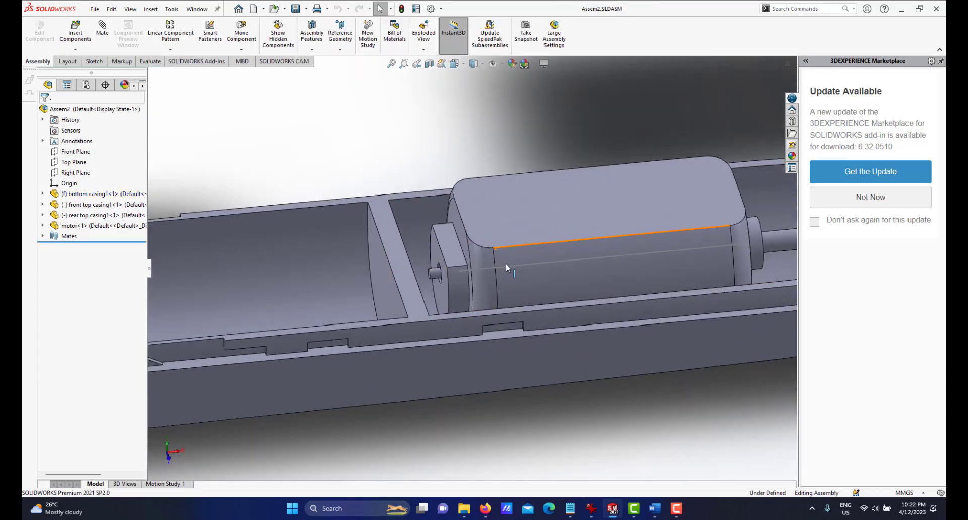
scroll(440, 294, down, 3)
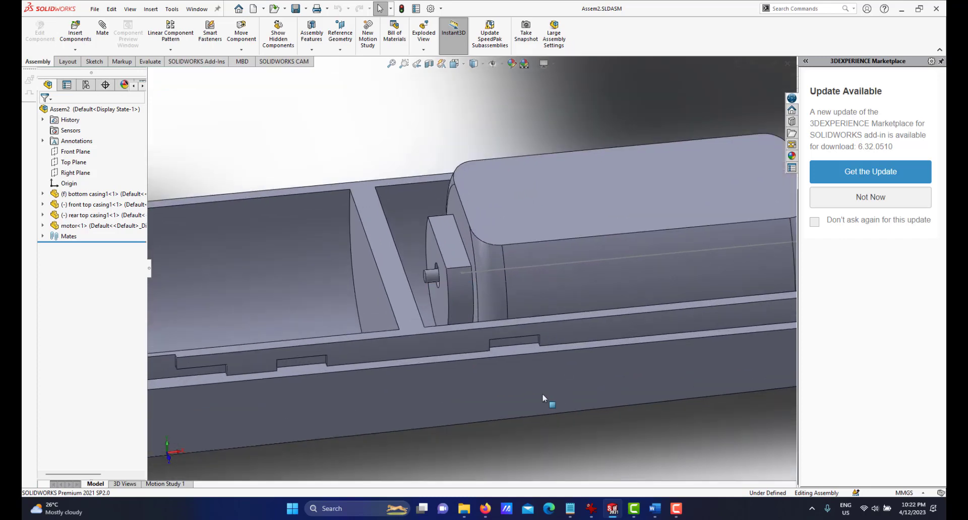
click(523, 391)
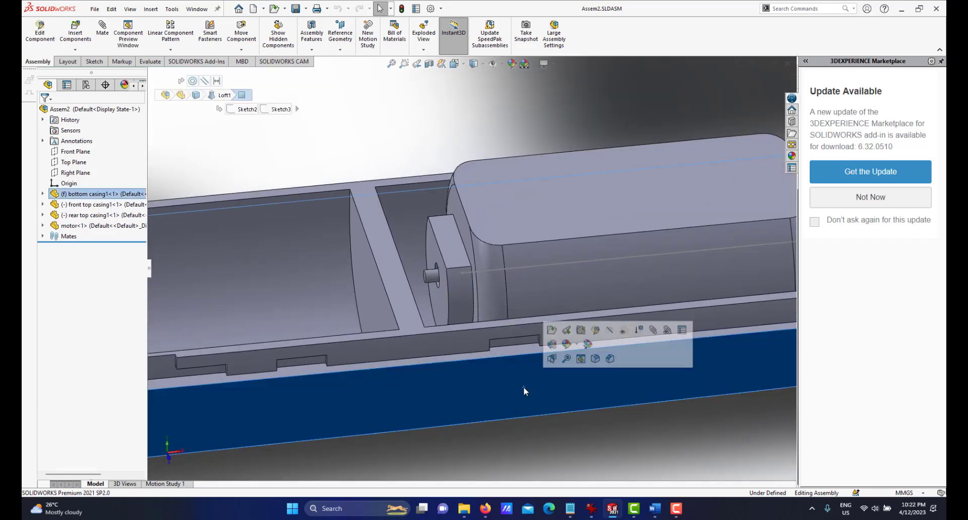
click(595, 330)
Expand the bottom casing's feature tree and look over the whole assembly with the motor in the casing
scroll(595, 332, up, 3)
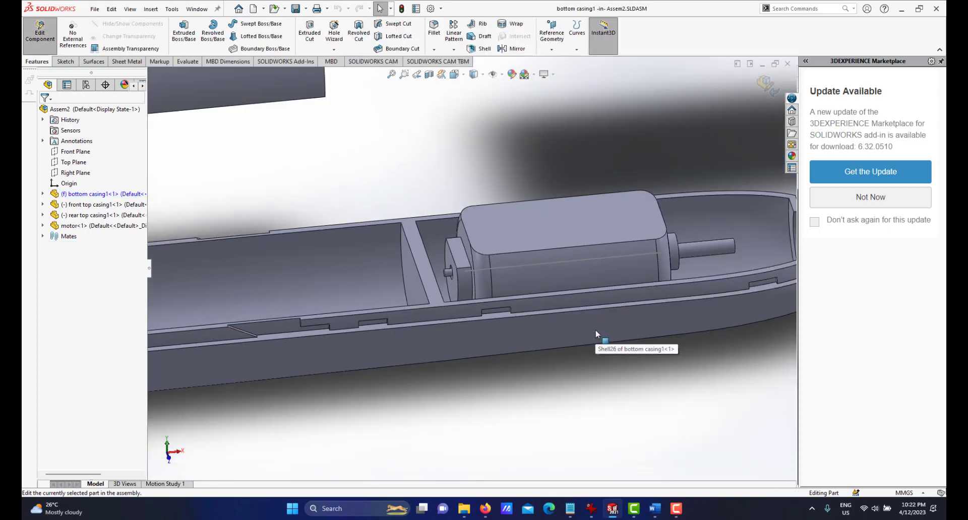
scroll(473, 280, up, 5)
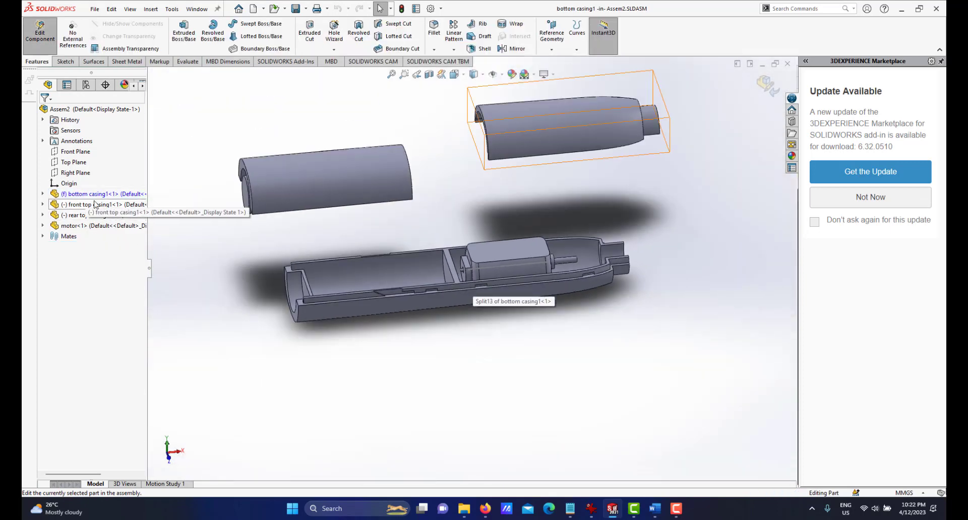
click(42, 194)
scroll(266, 262, down, 4)
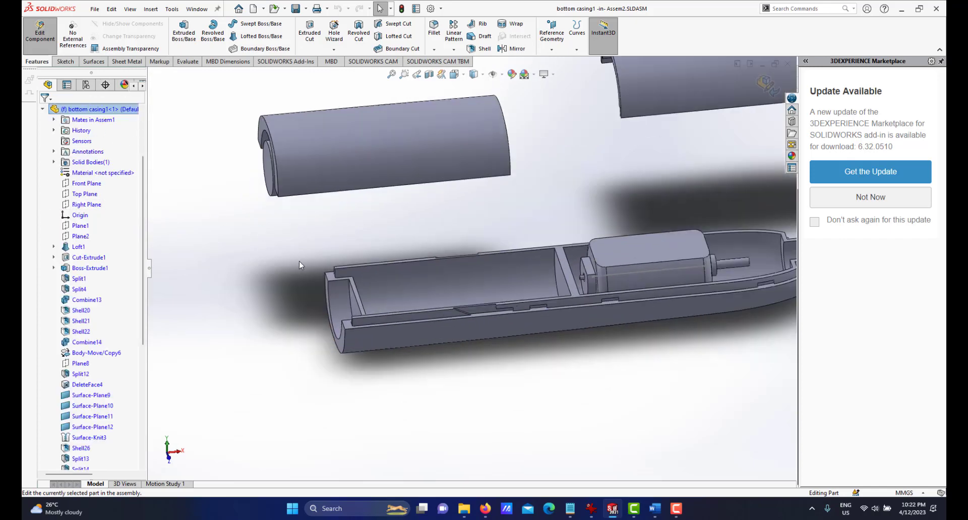
scroll(530, 281, up, 2)
scroll(550, 291, down, 2)
scroll(550, 291, up, 2)
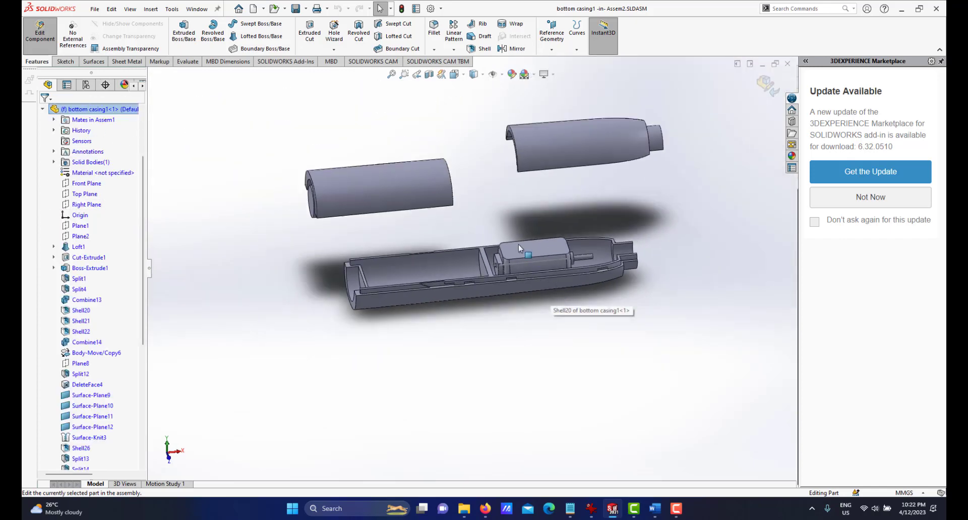
scroll(514, 284, down, 5)
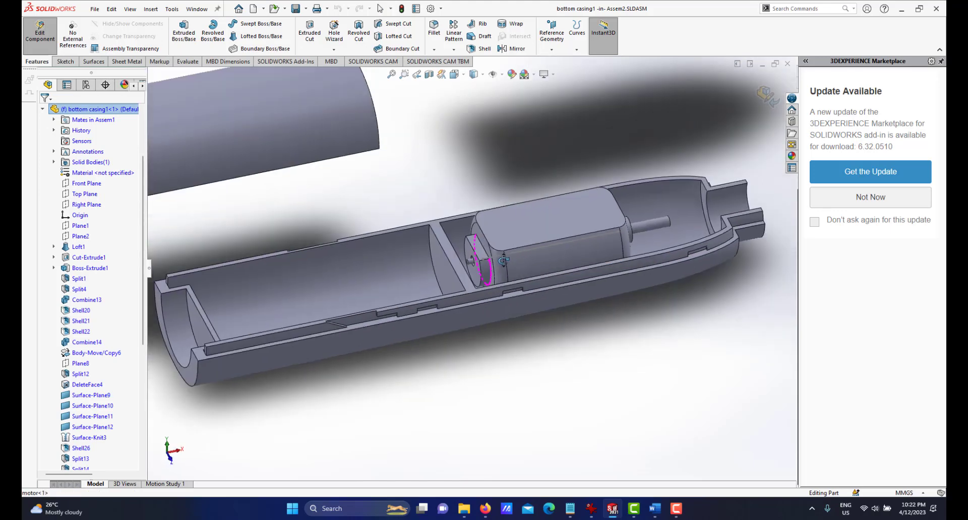
Examine the motor's rear boss and end face up close, beside the casing's dividing wall
scroll(498, 261, down, 2)
mouse_move(497, 261)
middle_down()
mouse_move(439, 235)
mouse_move(477, 263)
mouse_move(456, 268)
mouse_move(485, 244)
mouse_move(502, 267)
mouse_move(488, 267)
mouse_move(494, 274)
middle_up()
scroll(463, 249, up, 3)
scroll(470, 251, down, 3)
scroll(485, 265, down, 2)
scroll(514, 279, up, 3)
scroll(515, 279, down, 1)
scroll(521, 265, up, 2)
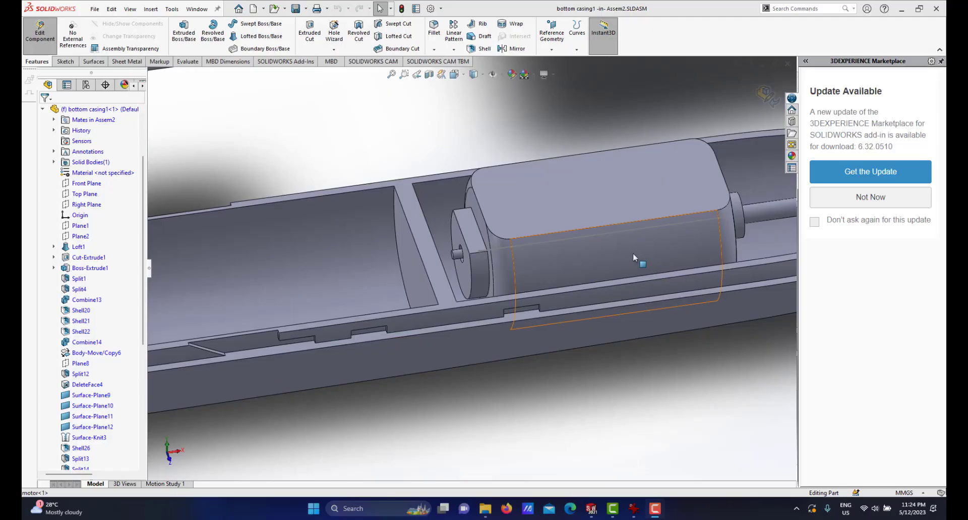
middle_drag(633, 253, 527, 259)
scroll(476, 289, down, 2)
middle_drag(475, 289, 470, 289)
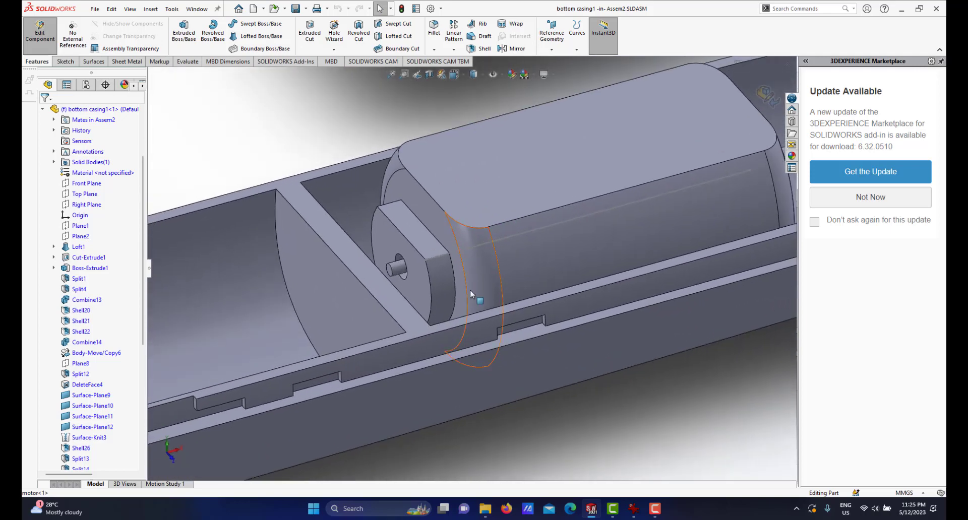
scroll(470, 290, down, 2)
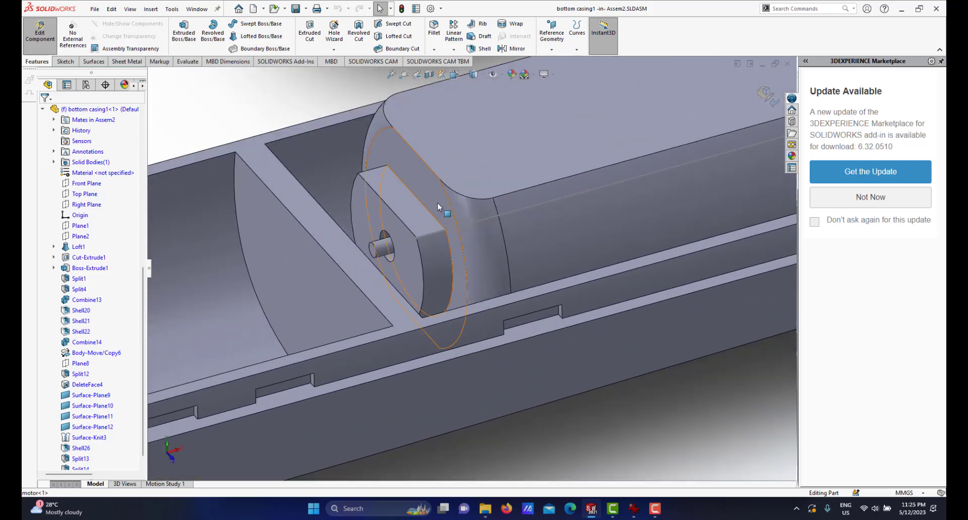
In the bottom casing, start a sketch on the motor's rear end face and convert the rear boss's curved edge into it
click(457, 288)
click(631, 445)
click(428, 194)
click(470, 167)
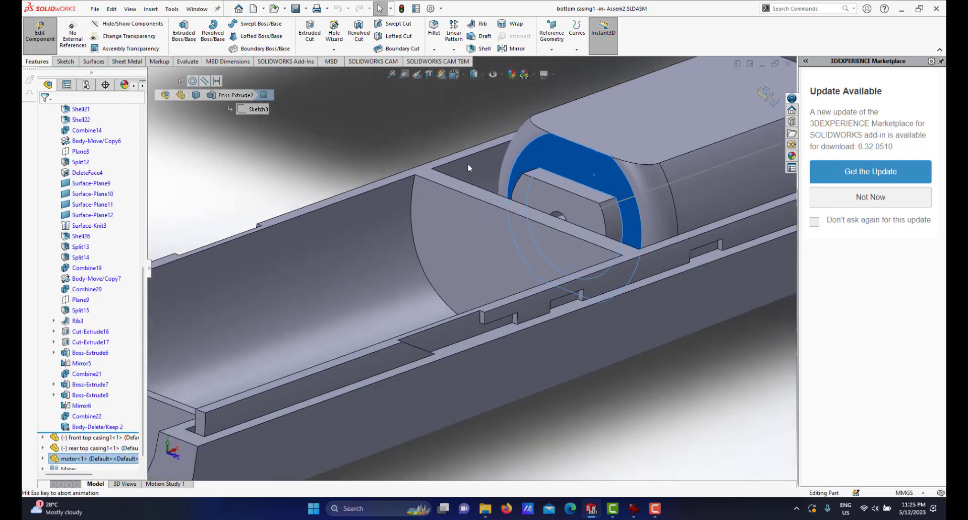
scroll(556, 394, down, 1)
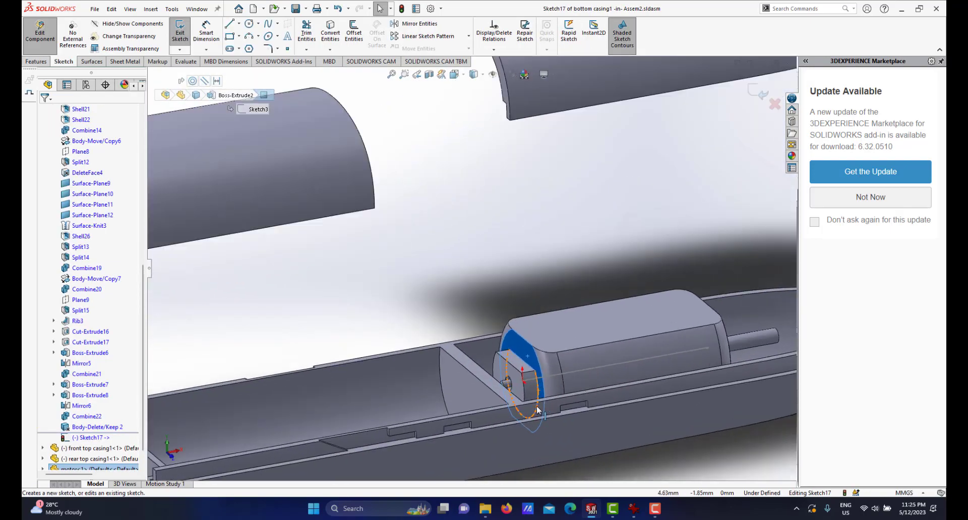
scroll(540, 400, up, 4)
scroll(512, 329, down, 5)
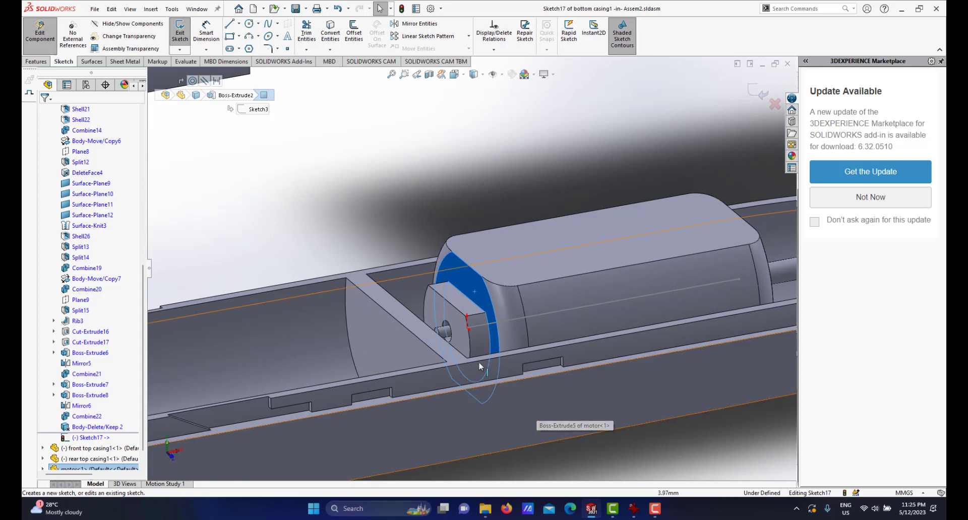
scroll(466, 335, down, 2)
scroll(509, 264, down, 1)
scroll(509, 265, down, 3)
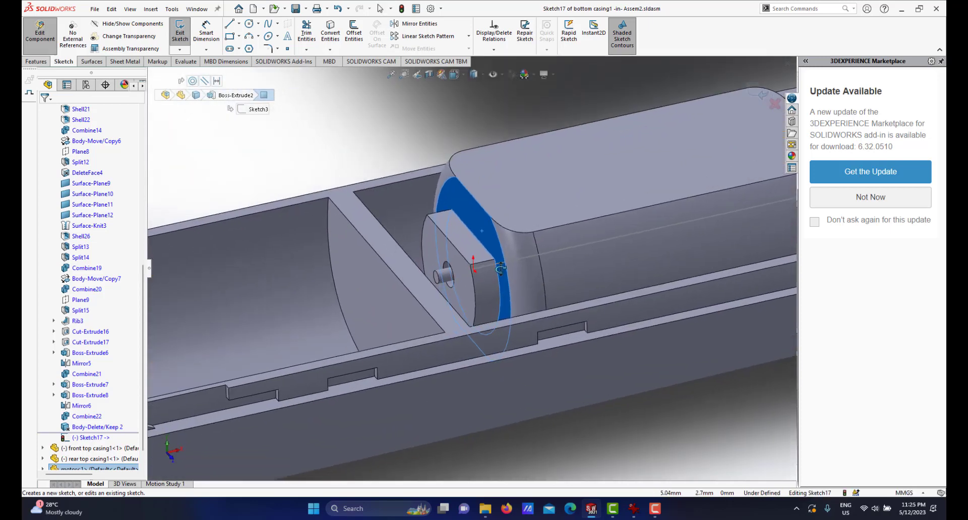
middle_drag(503, 254, 461, 247)
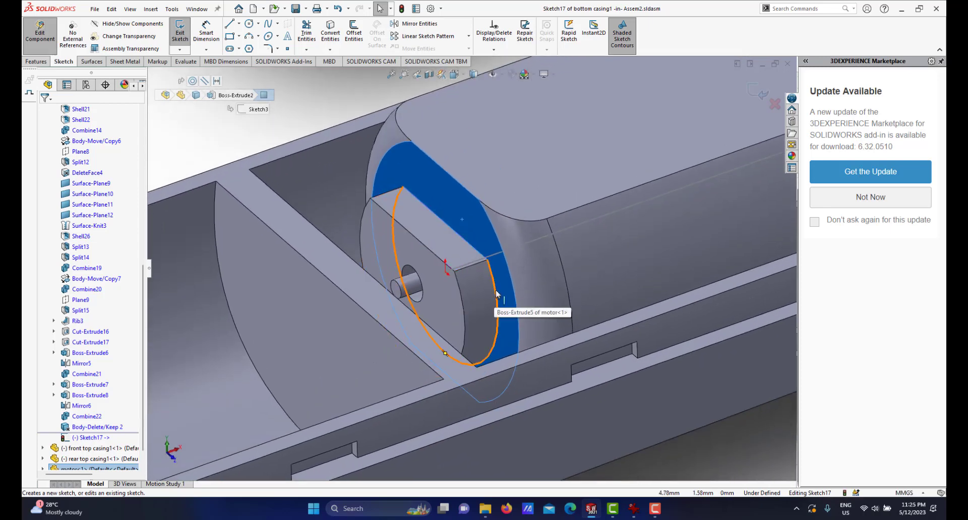
mouse_move(483, 300)
middle_down()
mouse_move(461, 288)
mouse_move(483, 279)
mouse_move(436, 237)
mouse_move(468, 255)
mouse_move(470, 272)
middle_up()
click(330, 33)
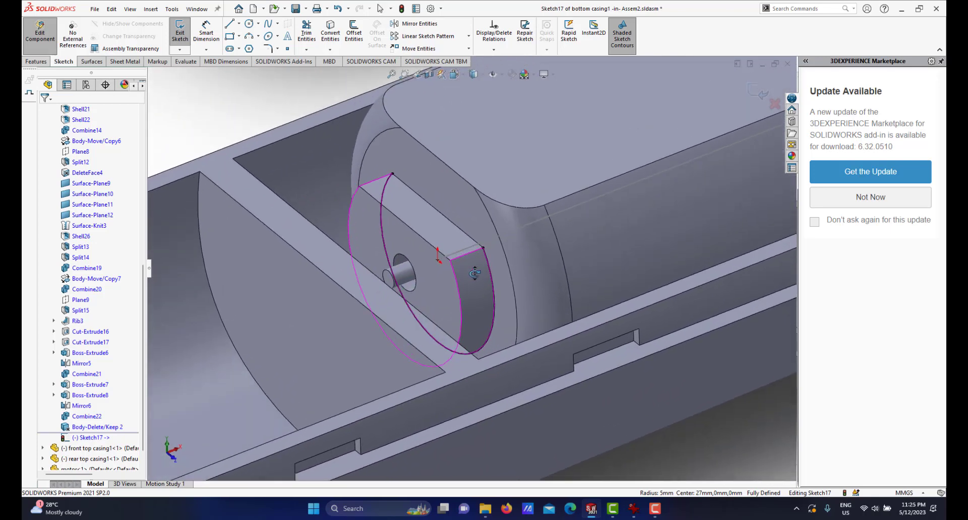
Switch to IrfanView, circle the cross rib beside the motor on photo IMG_20231126_205541.jpg, and return to SOLIDWORKS
click(633, 512)
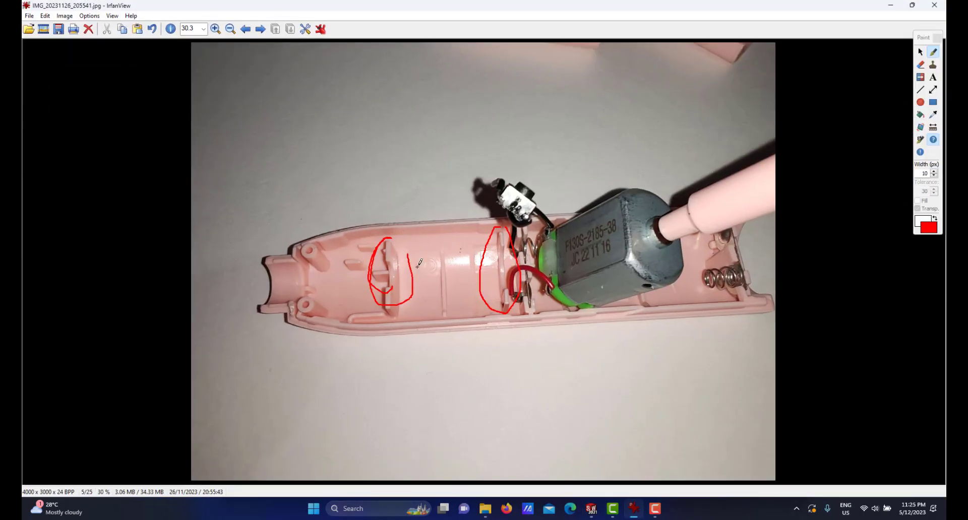
scroll(462, 285, down, 1)
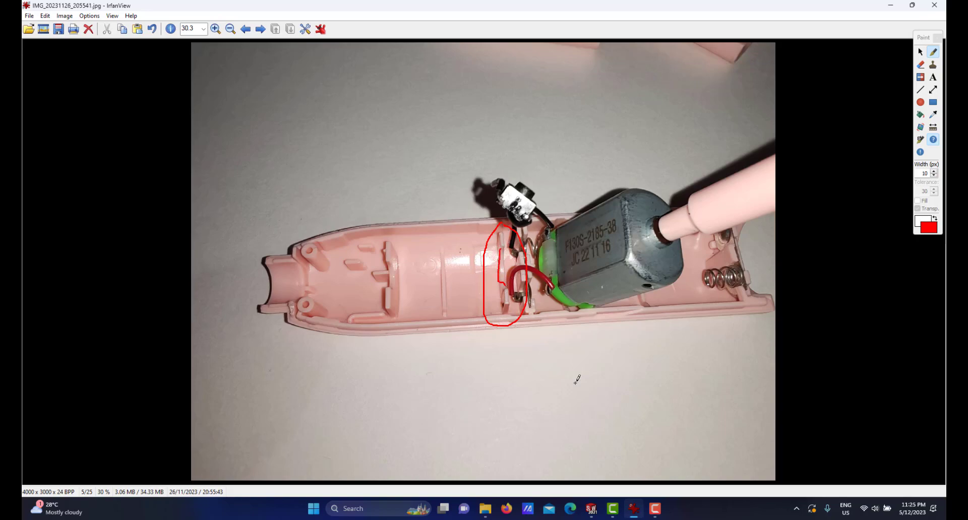
click(591, 509)
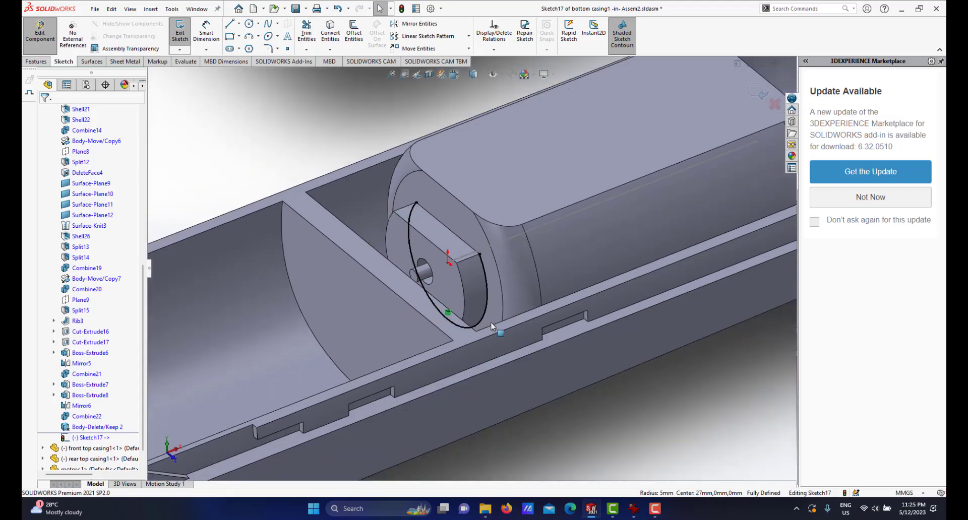
Inspect the motor's shaft end and close the sketch of the rear boss outline
mouse_move(502, 282)
middle_down()
mouse_move(469, 276)
mouse_move(476, 254)
mouse_move(504, 272)
mouse_move(454, 295)
mouse_move(466, 301)
mouse_move(450, 251)
mouse_move(504, 184)
middle_up()
mouse_move(517, 254)
middle_down()
mouse_move(573, 259)
mouse_move(546, 242)
mouse_move(573, 241)
mouse_move(667, 278)
mouse_move(521, 207)
middle_up()
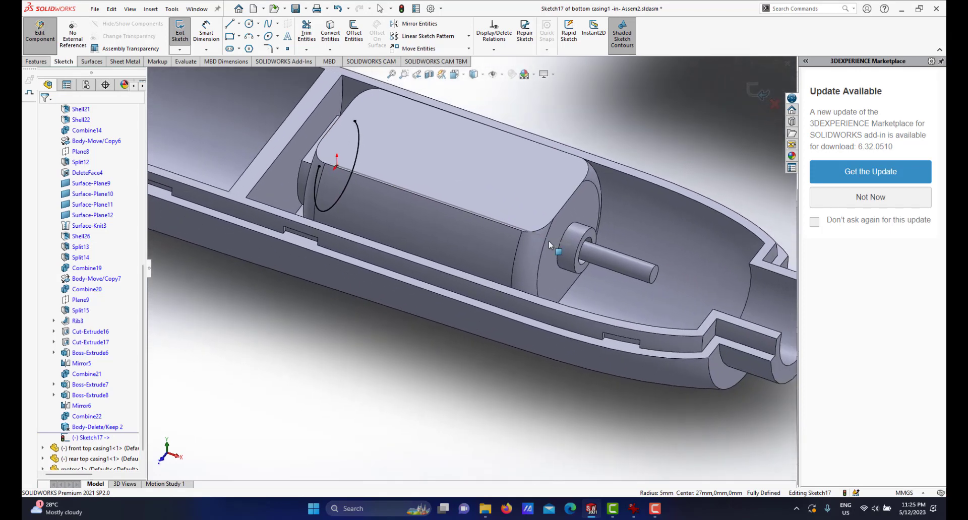
scroll(577, 214, down, 2)
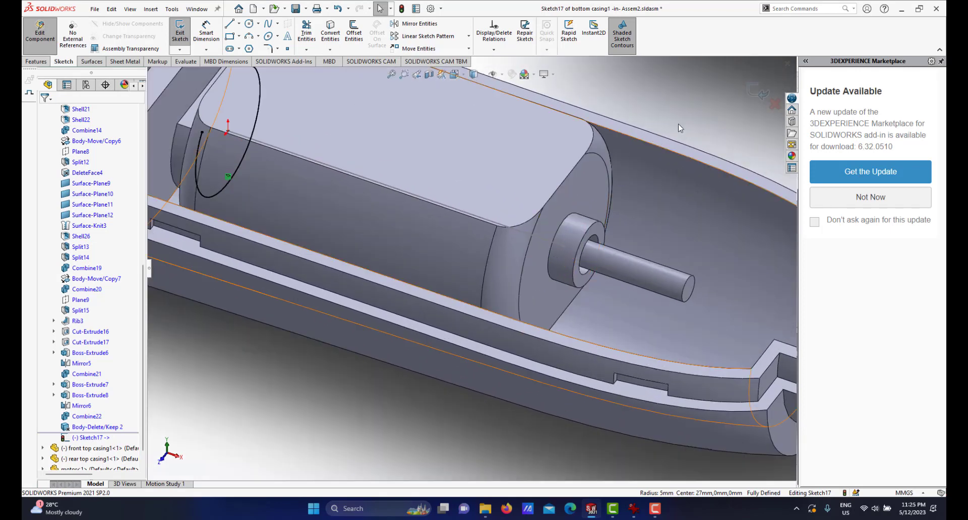
click(751, 88)
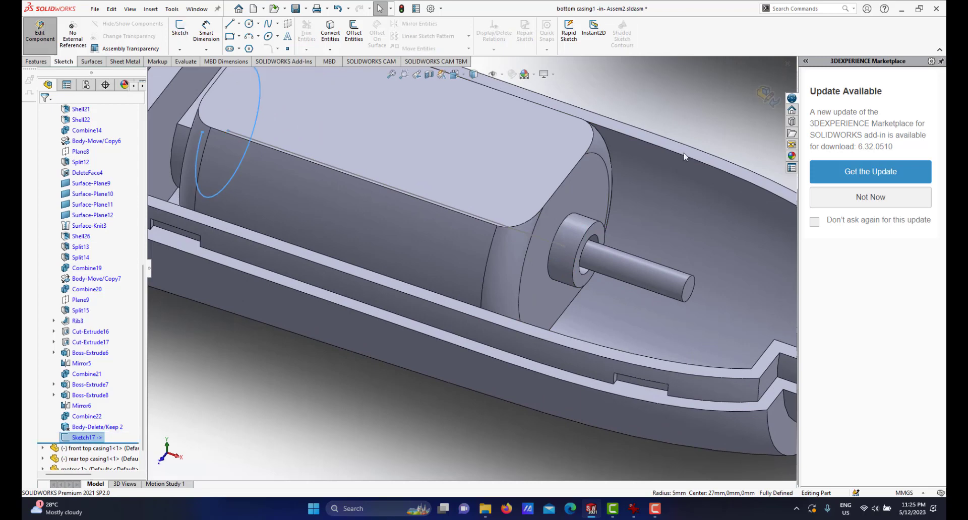
Start a sketch on the motor's shaft-side end face and convert the front boss's circular edge into it
scroll(609, 220, up, 2)
click(565, 210)
click(605, 182)
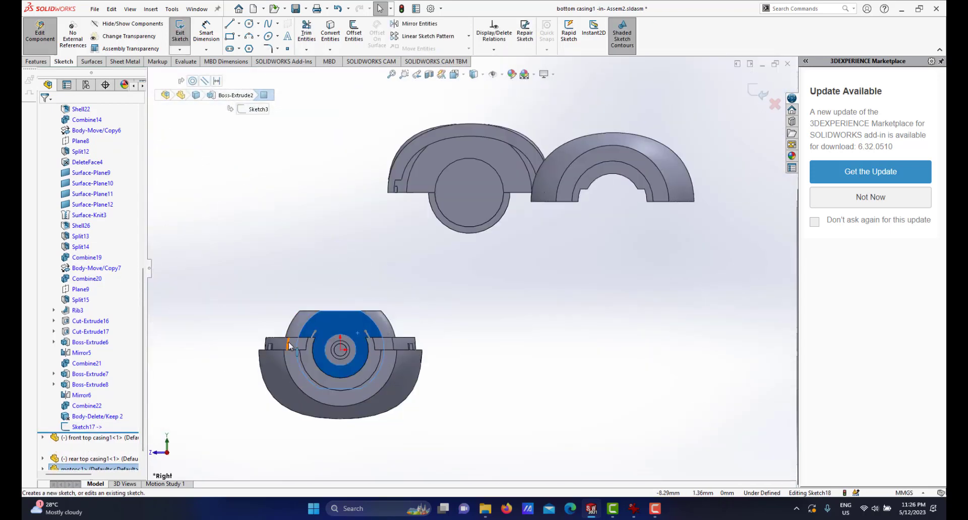
middle_drag(461, 251, 472, 268)
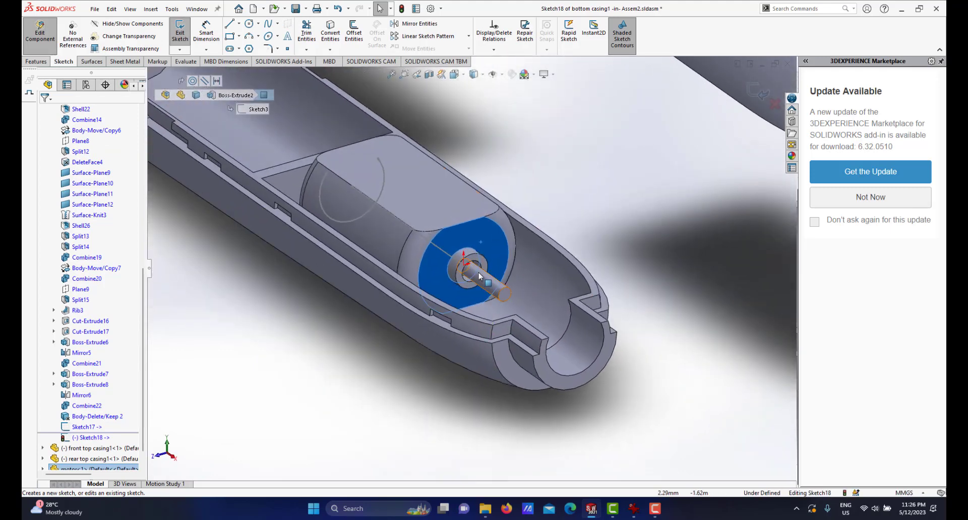
scroll(472, 268, down, 3)
click(618, 153)
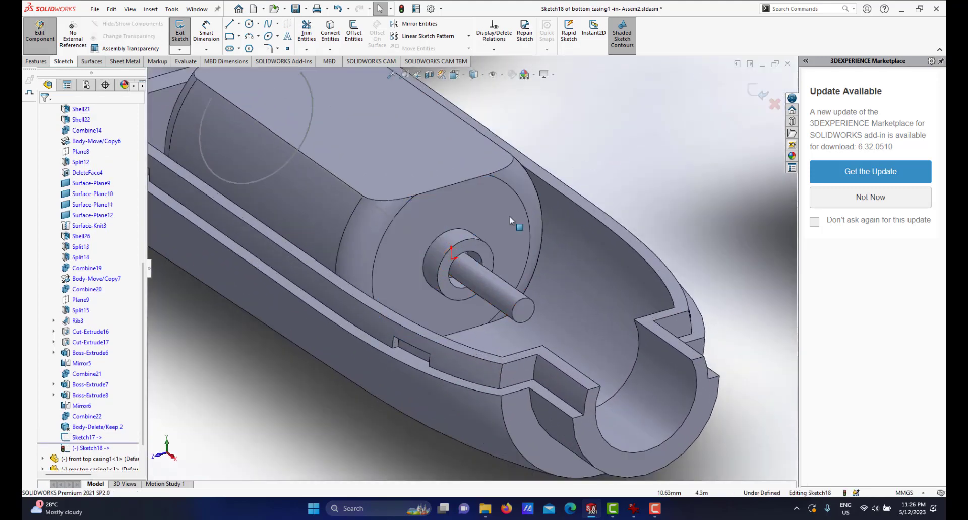
click(443, 236)
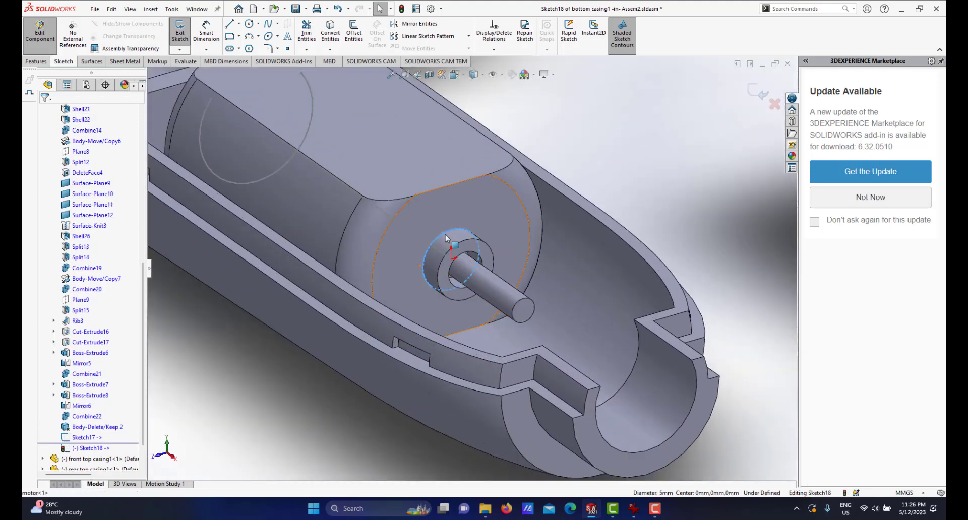
click(331, 32)
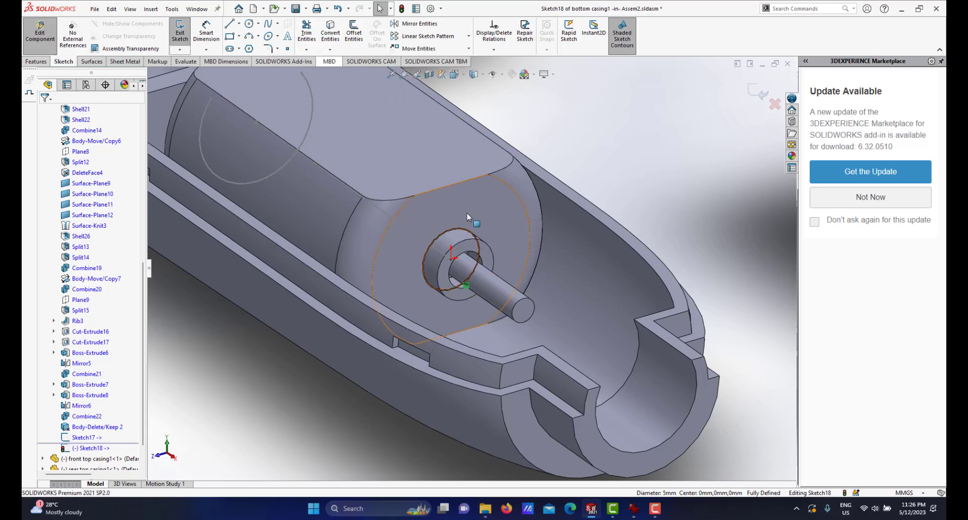
Inspect the front boss circle, mark the matching front rib on photo IMG_20231126_205541.jpg in IrfanView, and return to SOLIDWORKS
scroll(473, 277, up, 2)
middle_drag(446, 255, 452, 260)
scroll(447, 268, down, 4)
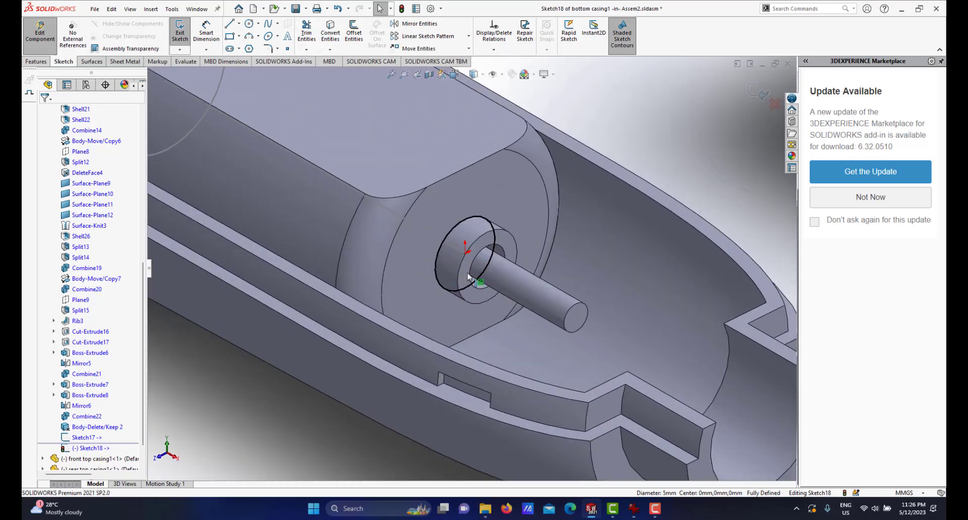
scroll(441, 256, up, 3)
scroll(428, 240, down, 2)
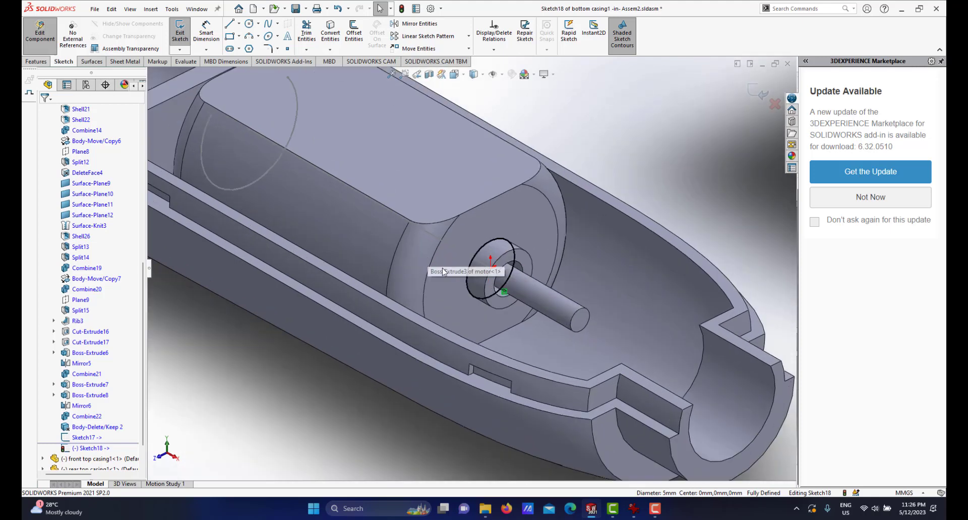
mouse_move(481, 258)
middle_down()
mouse_move(489, 245)
mouse_move(491, 256)
middle_up()
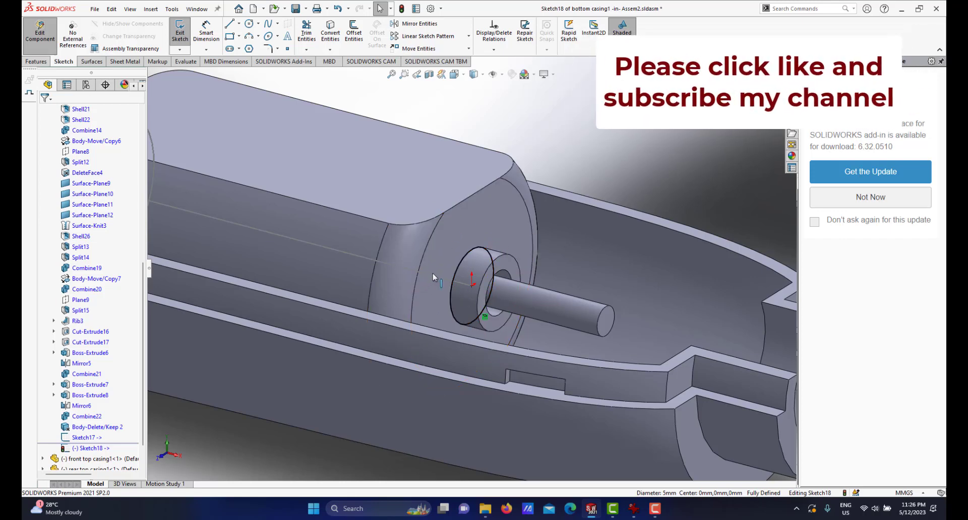
click(633, 510)
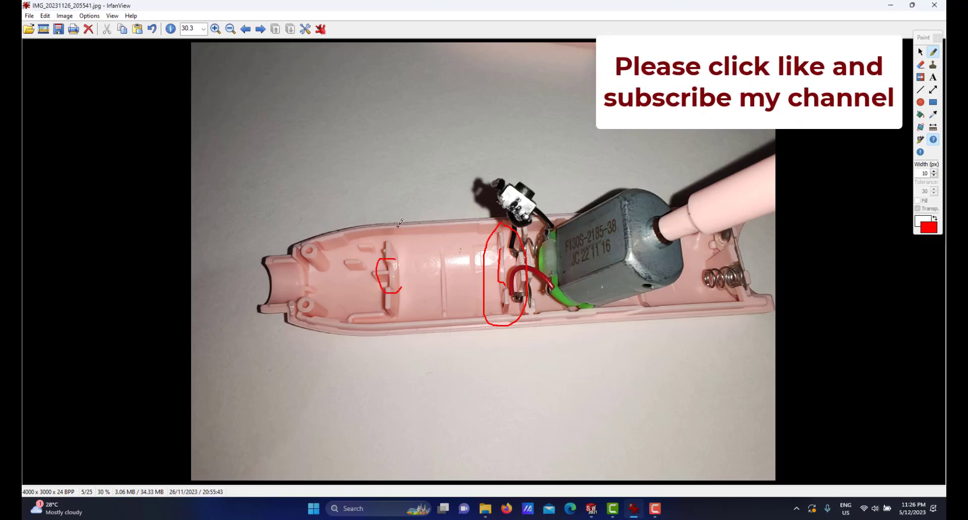
click(590, 509)
Close the front boss sketch and finish editing the bottom casing, returning to the assembly
scroll(448, 256, up, 4)
middle_drag(446, 256, 470, 271)
click(774, 80)
scroll(592, 231, up, 2)
click(579, 209)
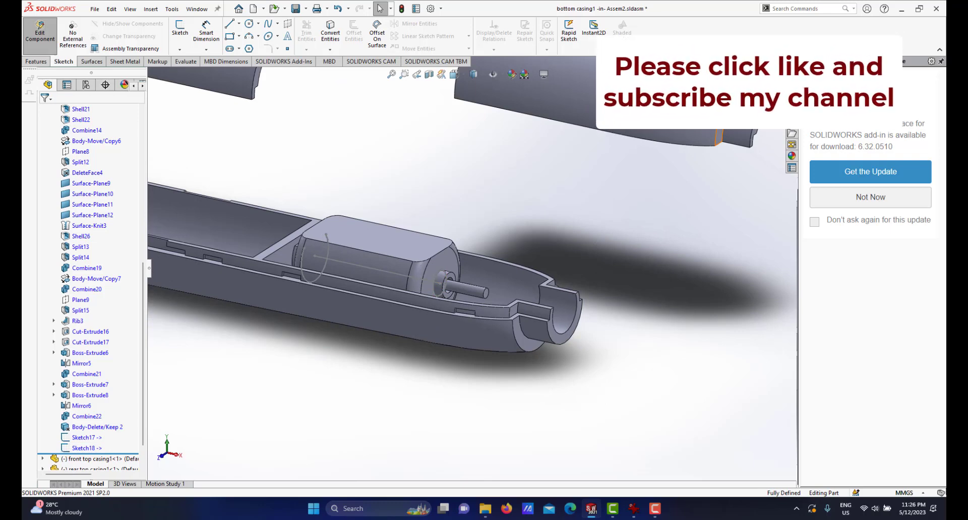
click(774, 79)
scroll(405, 280, up, 3)
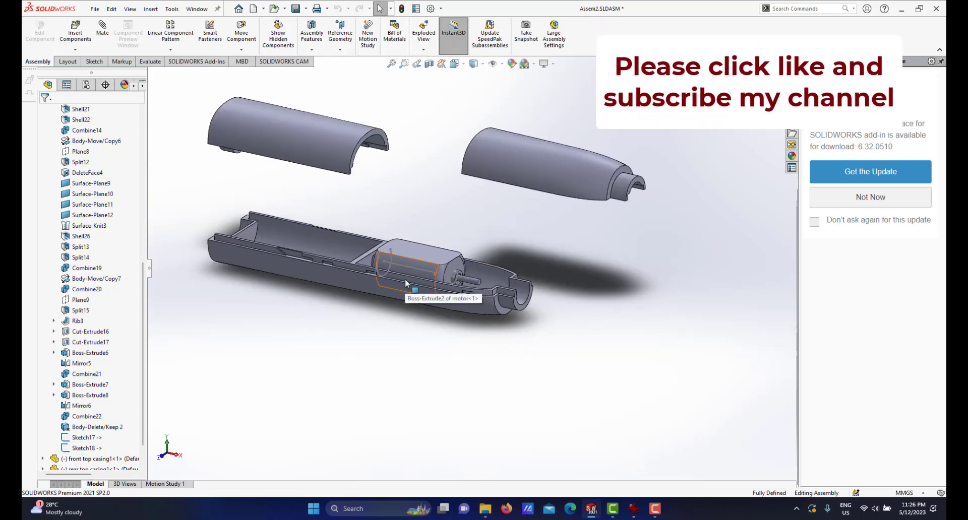
scroll(408, 283, down, 3)
scroll(443, 267, up, 3)
scroll(469, 247, down, 2)
scroll(470, 279, up, 2)
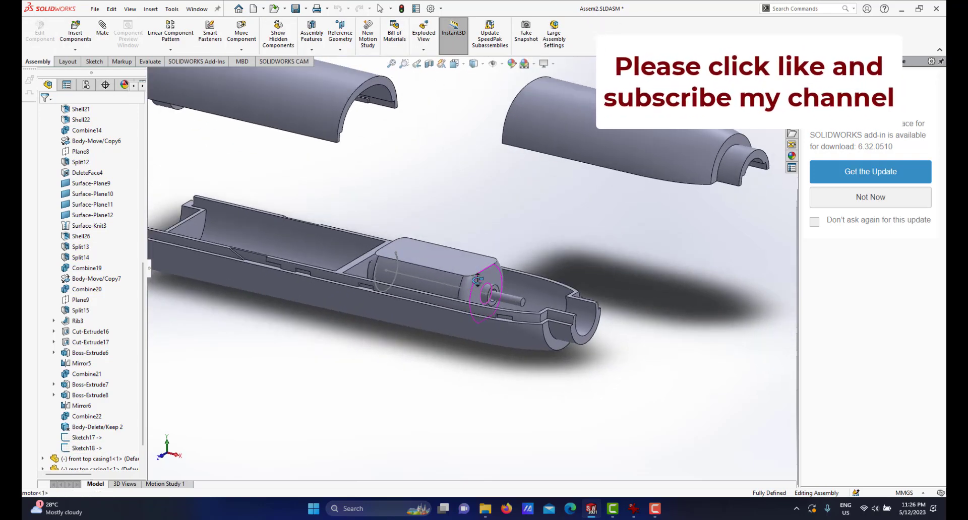
Open the bottom casing part in position in its own window from the assembly
scroll(439, 259, down, 3)
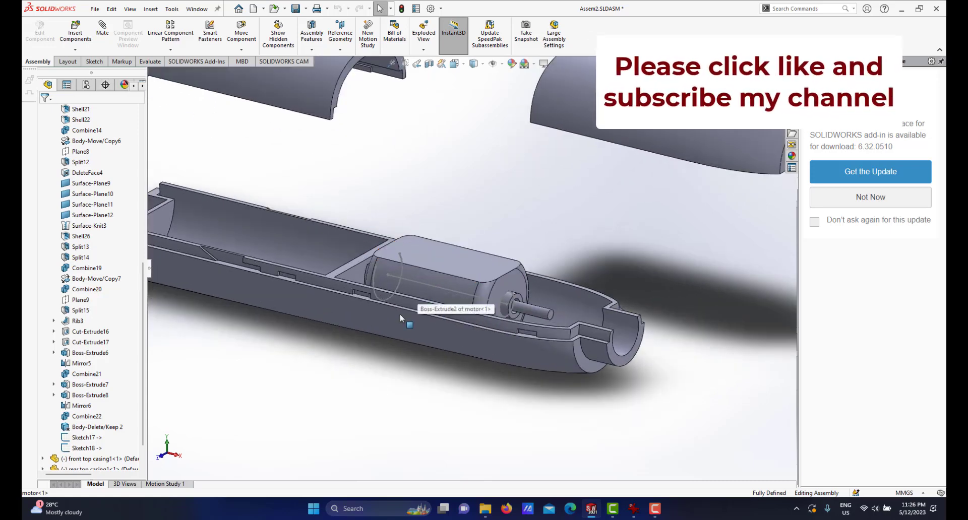
scroll(434, 320, up, 3)
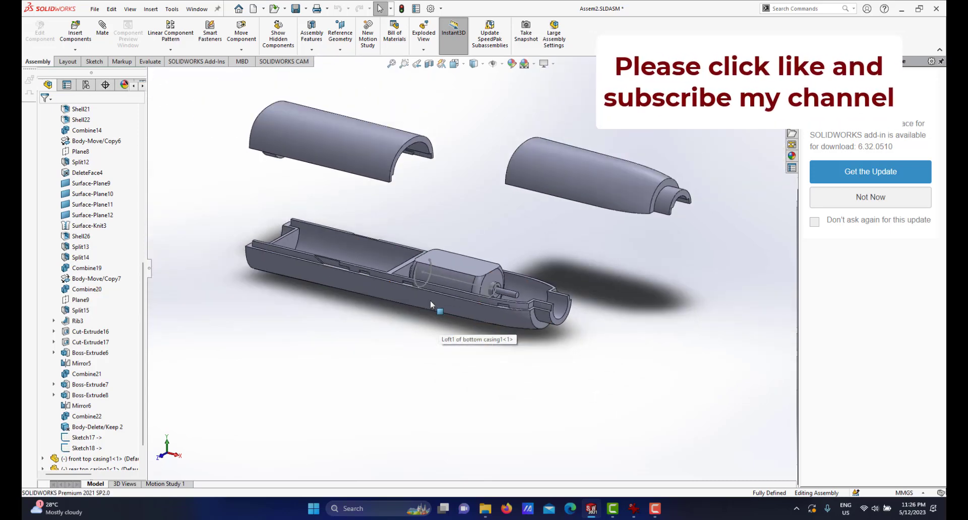
scroll(430, 290, down, 2)
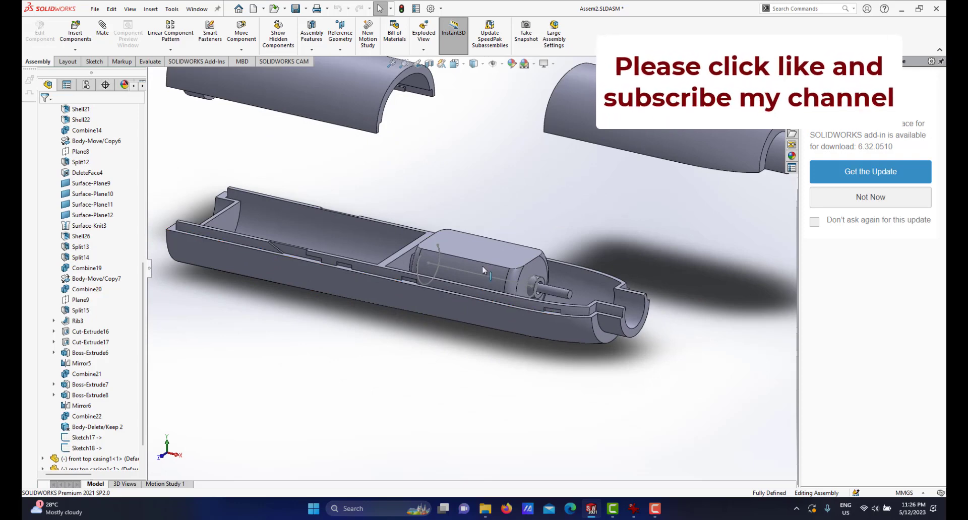
click(470, 310)
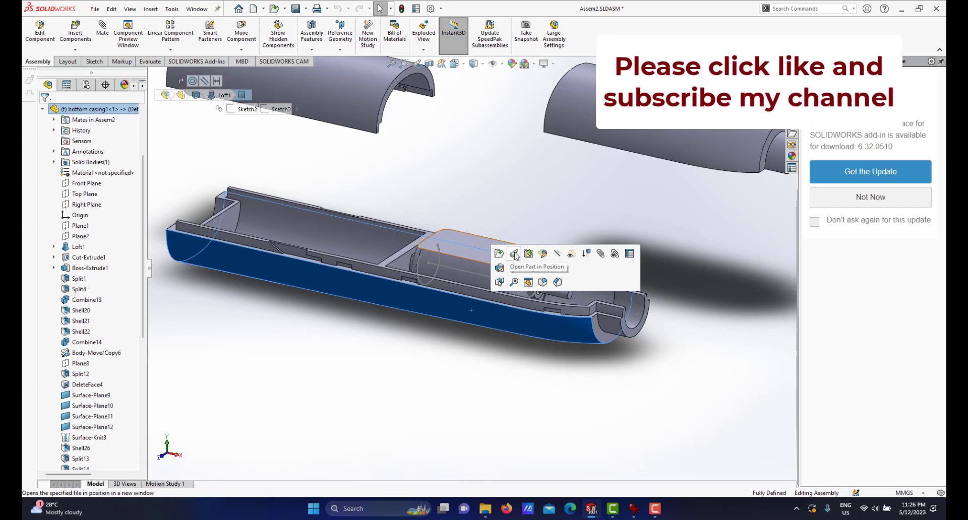
click(439, 363)
click(445, 309)
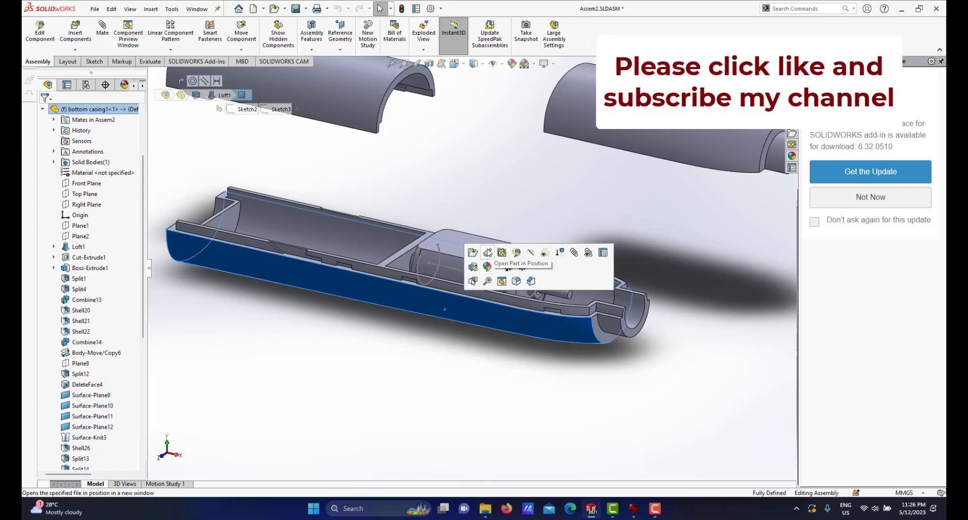
click(488, 253)
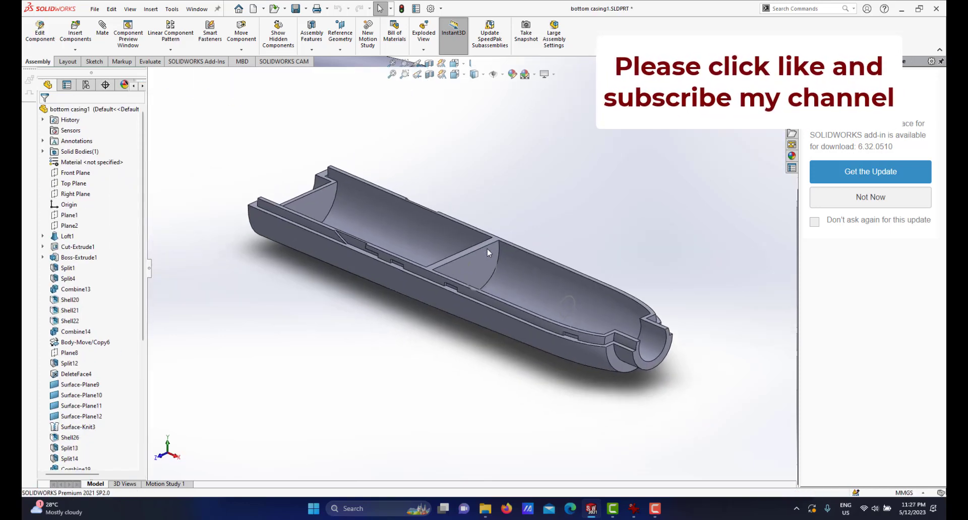
Examine the bottom casing's interior and the placement of the two motor boss outline sketches beyond the middle rib
middle_drag(481, 288, 469, 251)
scroll(515, 290, down, 2)
scroll(500, 274, up, 2)
scroll(458, 273, down, 2)
scroll(465, 248, down, 2)
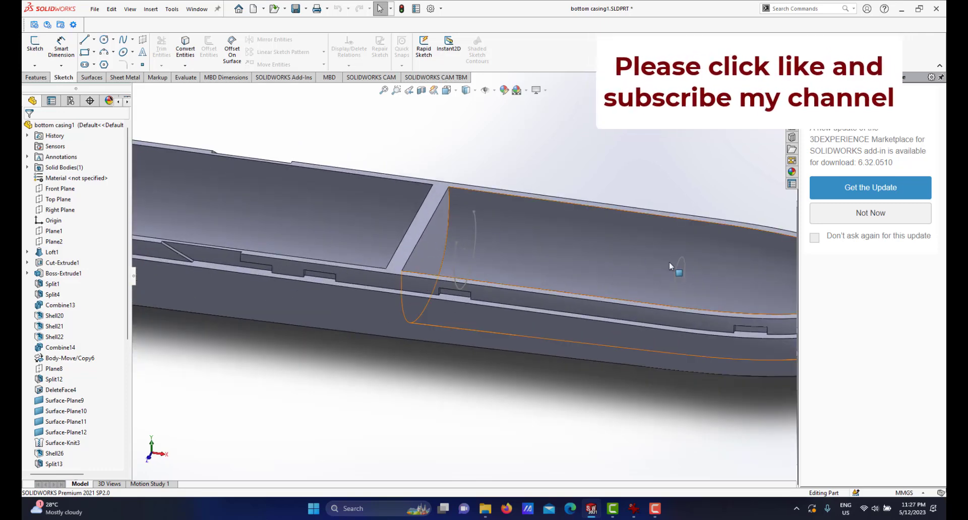
scroll(576, 294, up, 5)
middle_drag(576, 294, 464, 279)
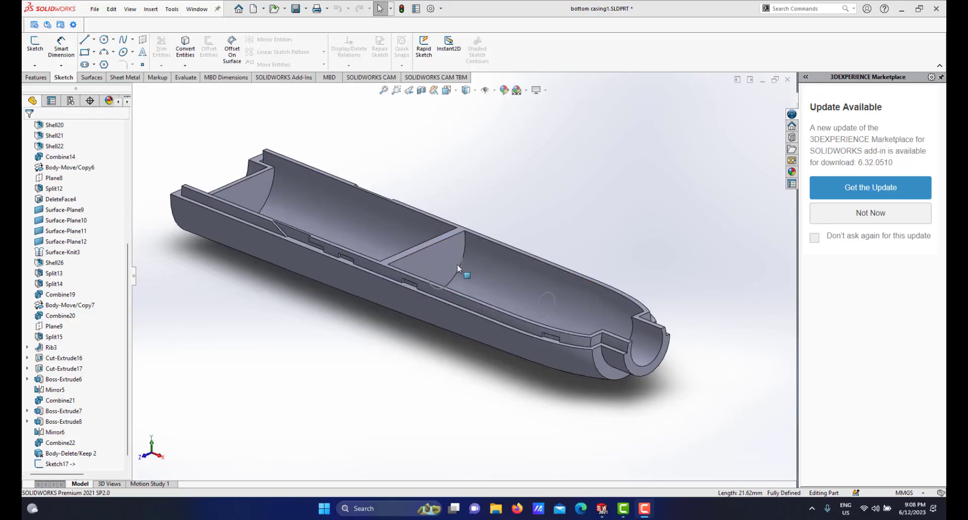
middle_drag(458, 268, 438, 275)
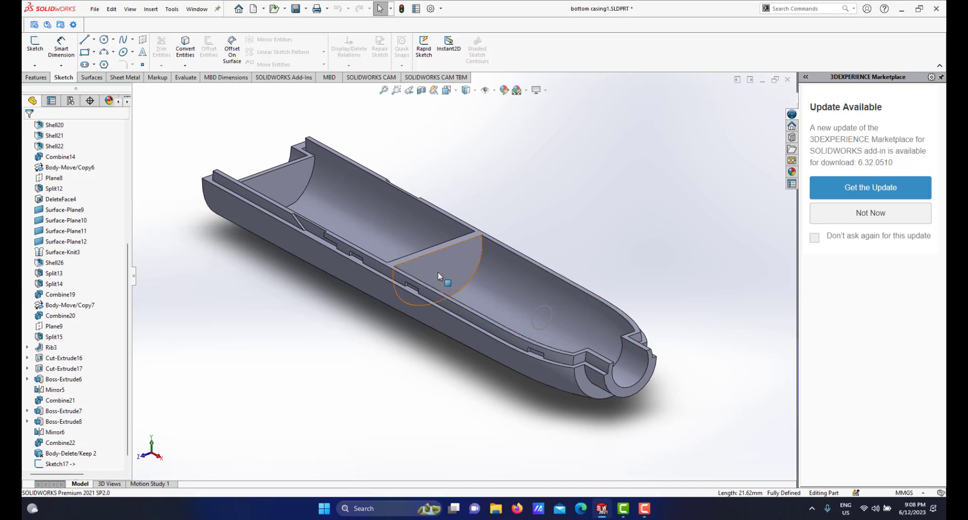
Open the rear boss arc sketch beside the middle rib for editing
click(436, 271)
scroll(437, 271, down, 5)
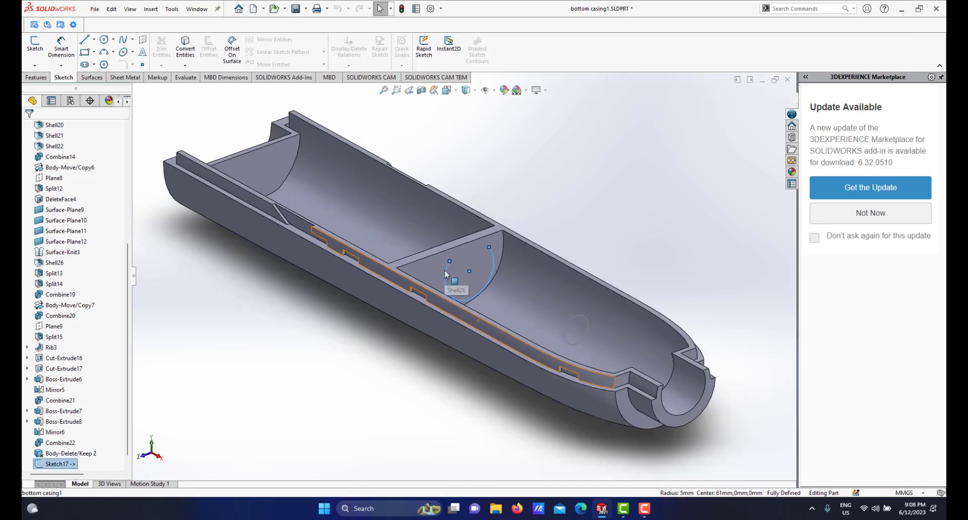
middle_drag(432, 257, 456, 263)
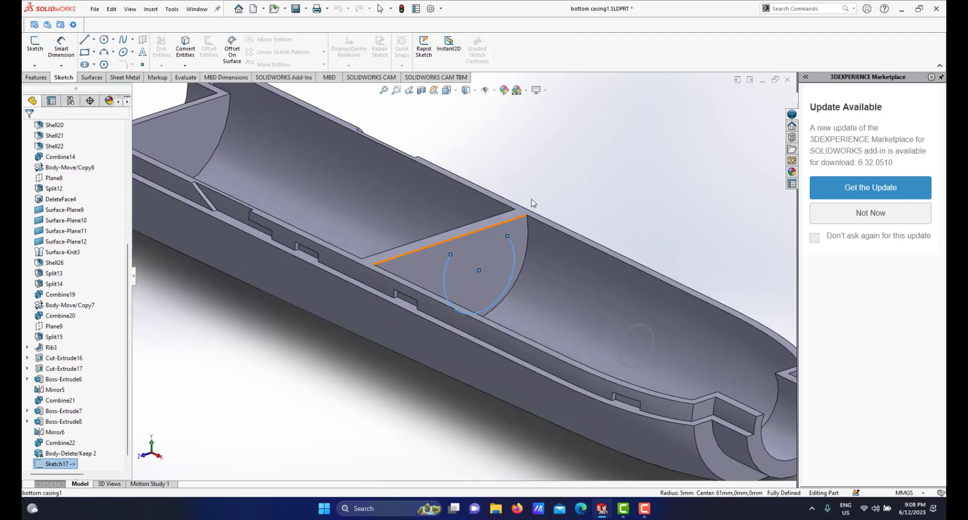
click(539, 191)
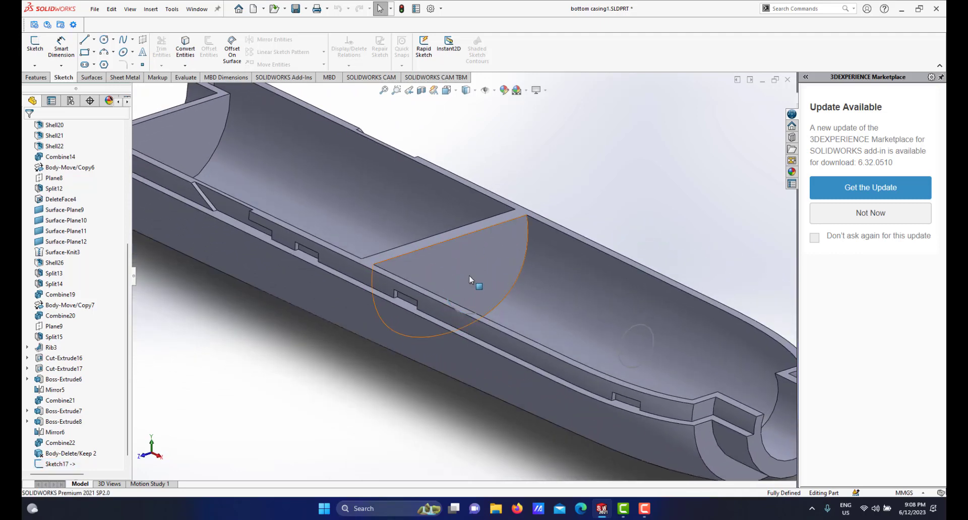
click(445, 264)
click(475, 217)
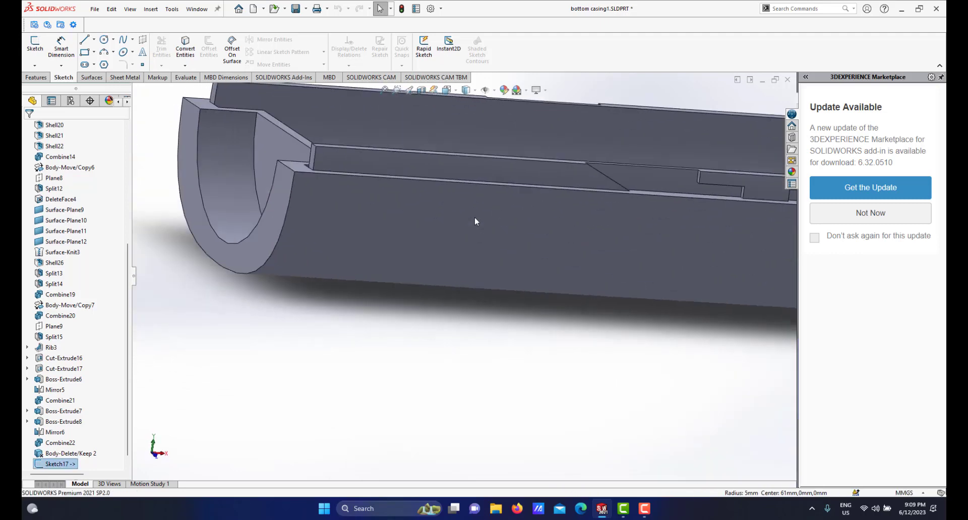
mouse_move(509, 228)
middle_down()
mouse_move(408, 264)
mouse_move(466, 278)
mouse_move(458, 266)
mouse_move(501, 245)
mouse_move(490, 317)
mouse_move(519, 248)
mouse_move(525, 276)
mouse_move(503, 281)
mouse_move(467, 318)
mouse_move(492, 276)
mouse_move(484, 287)
mouse_move(473, 258)
middle_up()
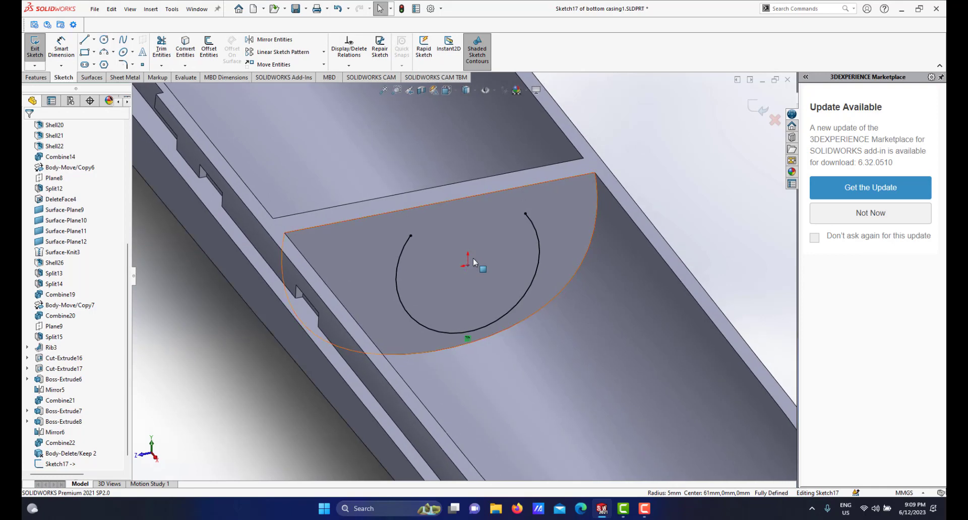
Convert the middle rib's upper straight edge into a line in the rear boss sketch
click(504, 190)
click(192, 54)
mouse_move(449, 212)
middle_down()
mouse_move(496, 253)
mouse_move(494, 287)
mouse_move(526, 274)
mouse_move(527, 289)
middle_up()
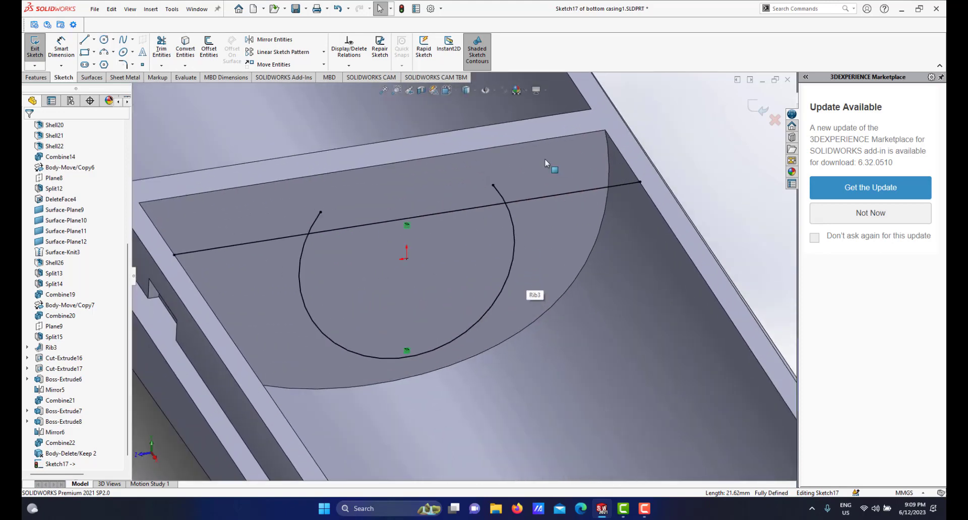
click(84, 42)
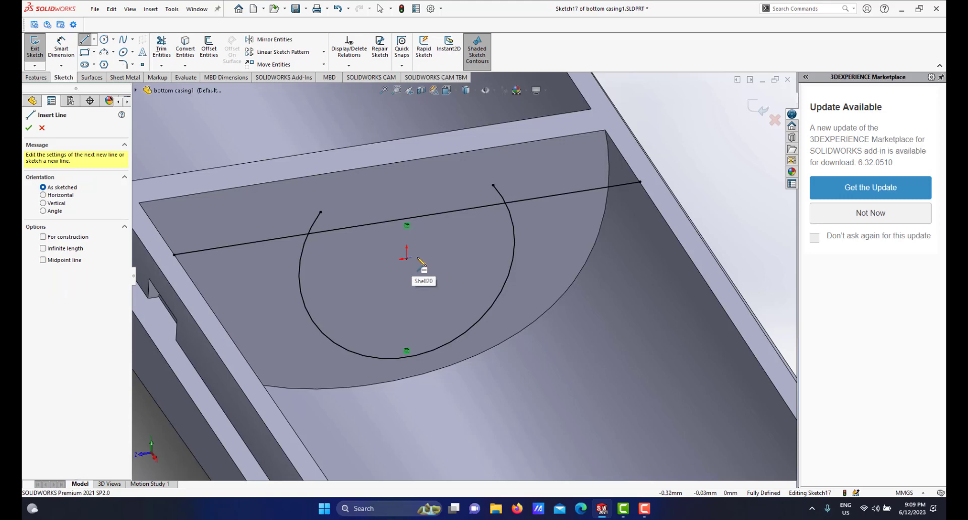
click(514, 241)
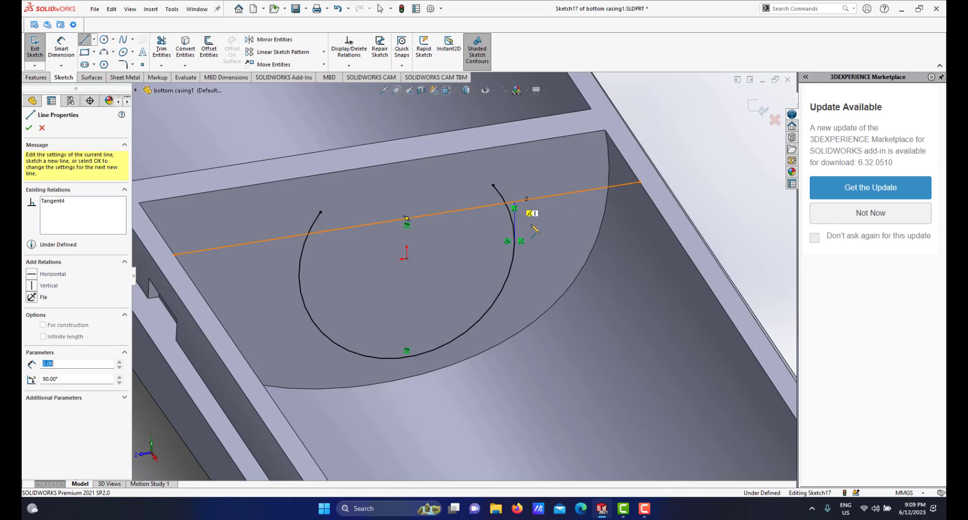
right_click(540, 228)
click(554, 234)
scroll(503, 232, down, 2)
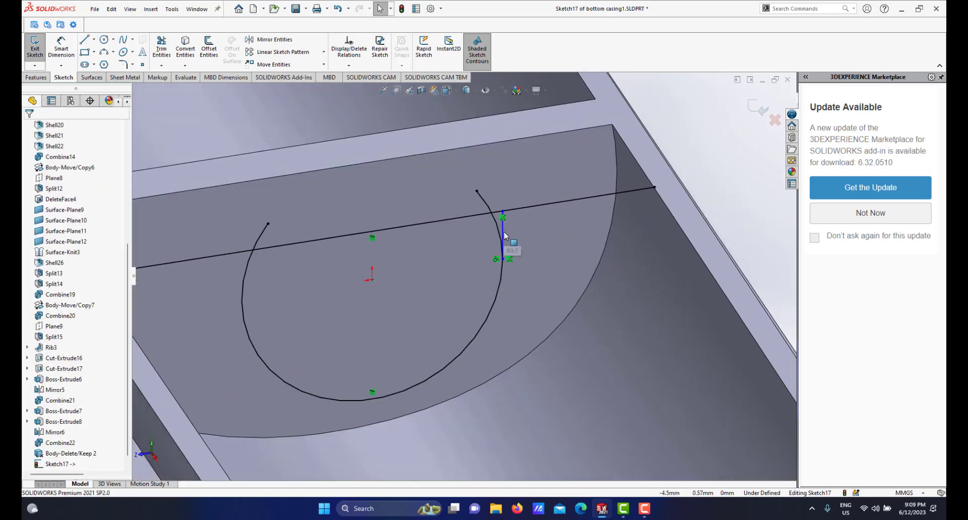
scroll(499, 259, down, 4)
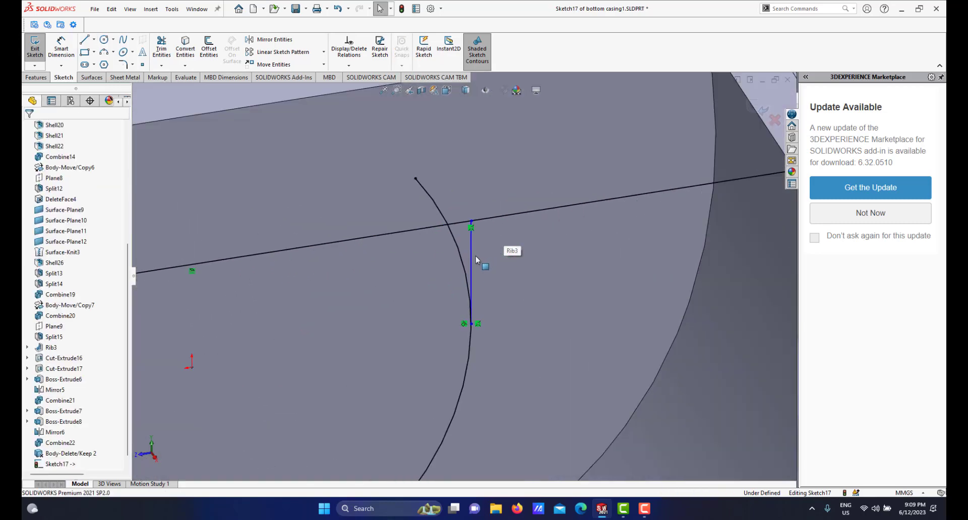
click(471, 255)
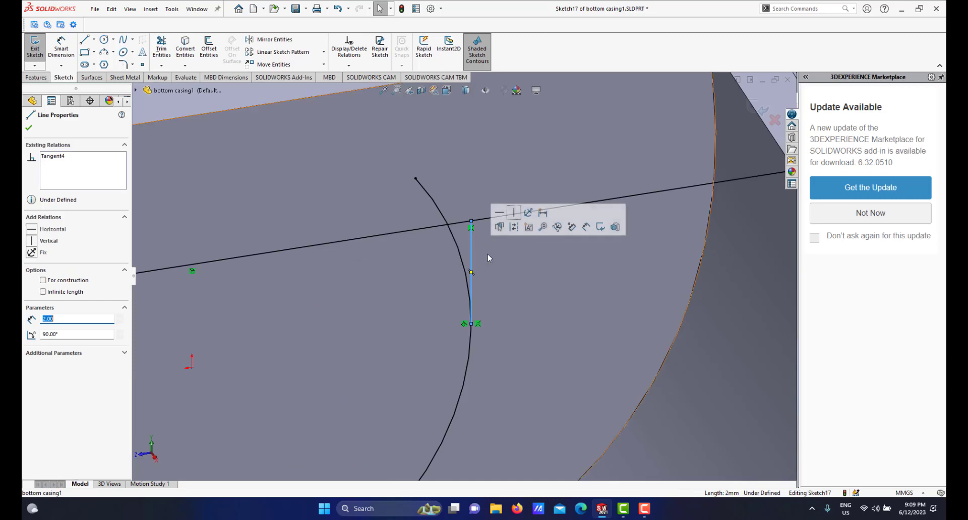
key(Delete)
Sketch a vertical line from the boss arc's far-side quadrant, level with the origin, up to the converted rib edge line
click(85, 40)
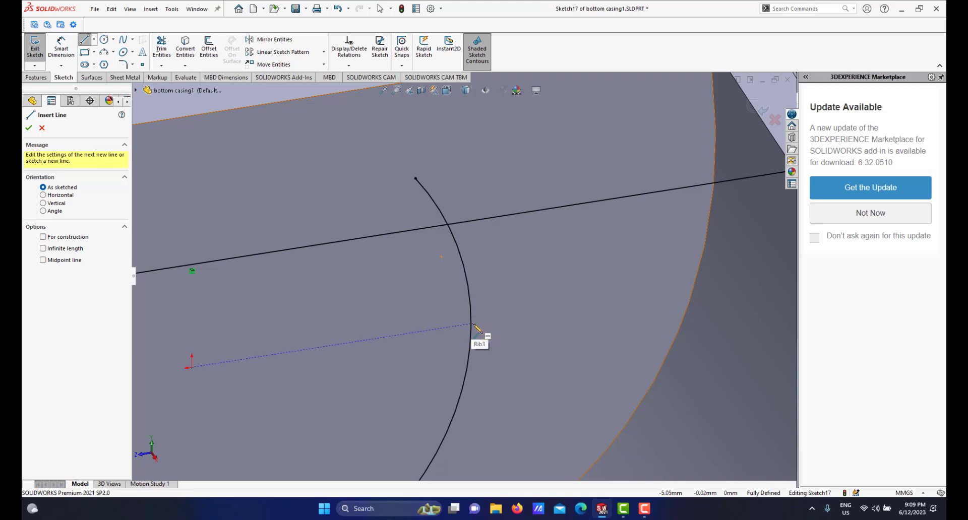
click(470, 324)
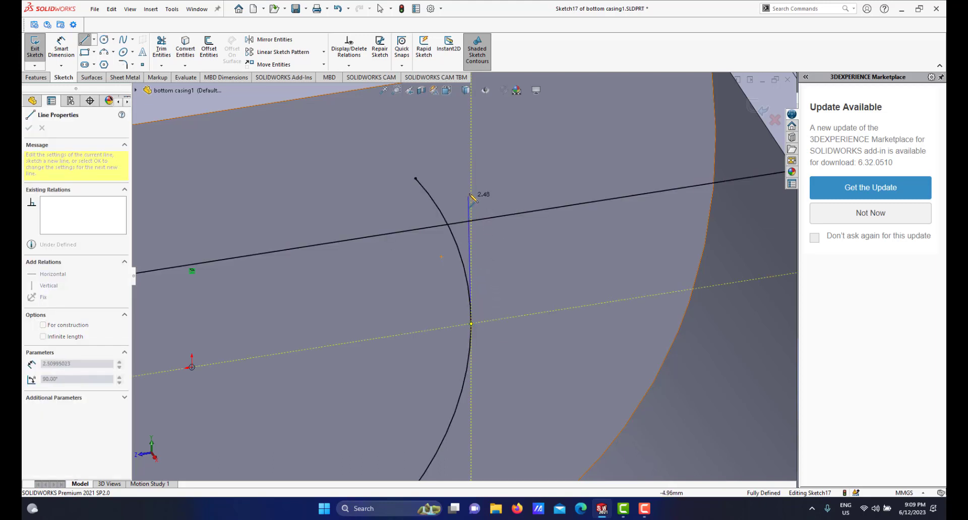
click(473, 220)
right_click(512, 255)
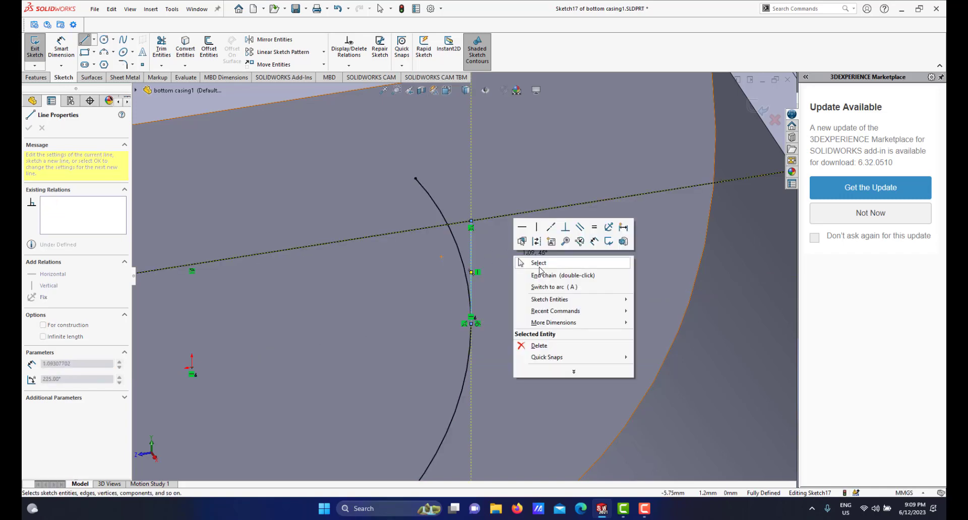
click(539, 264)
scroll(523, 292, up, 3)
scroll(322, 301, up, 4)
scroll(315, 296, down, 2)
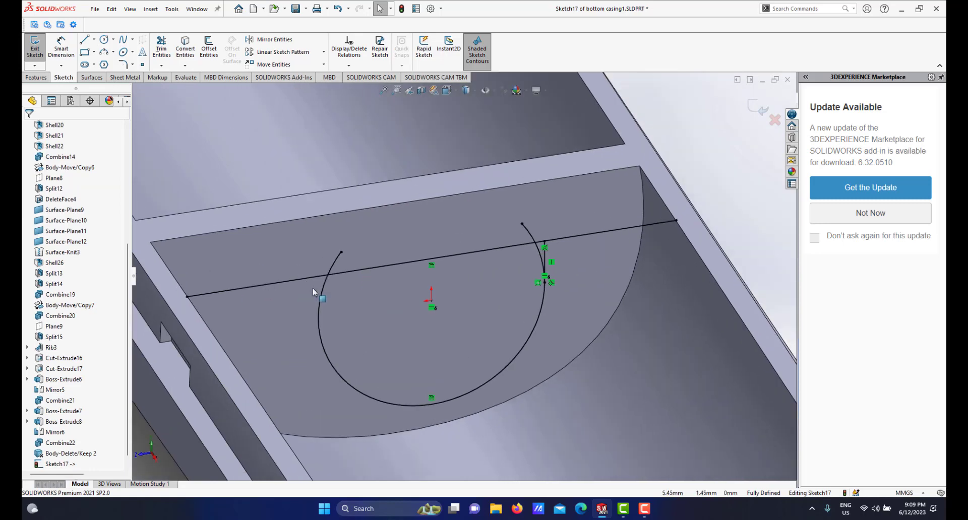
Sketch a matching vertical line from the arc's opposite quadrant, nearest the notched casing wall, up to the converted line
click(84, 40)
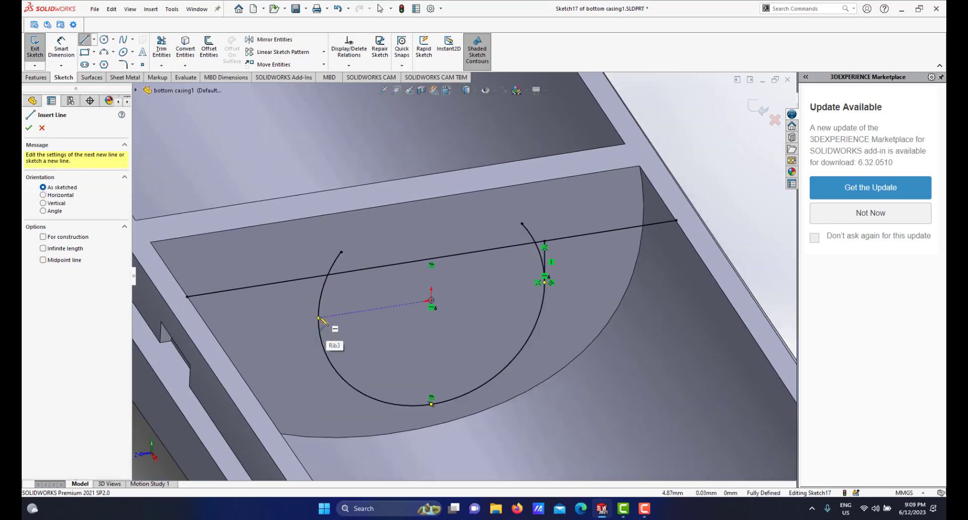
click(319, 318)
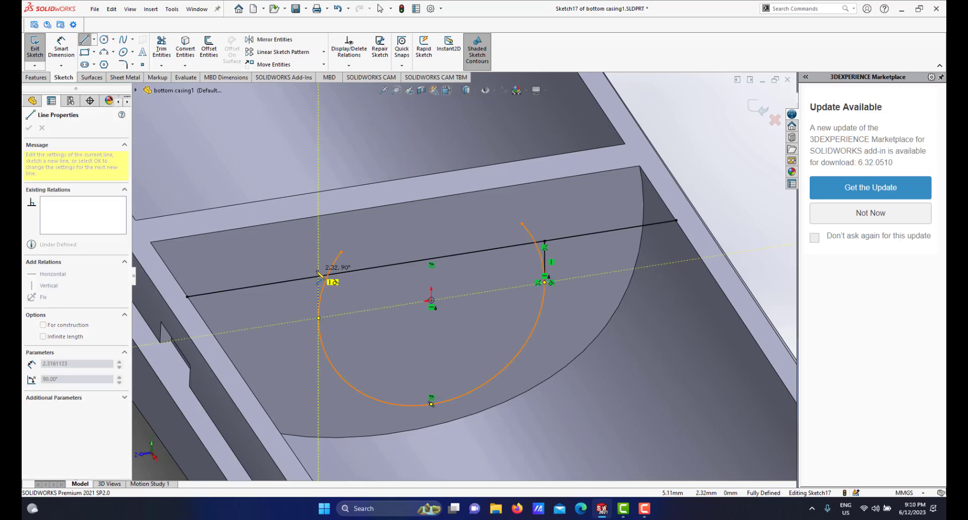
click(318, 276)
right_click(371, 295)
click(376, 301)
scroll(383, 304, up, 2)
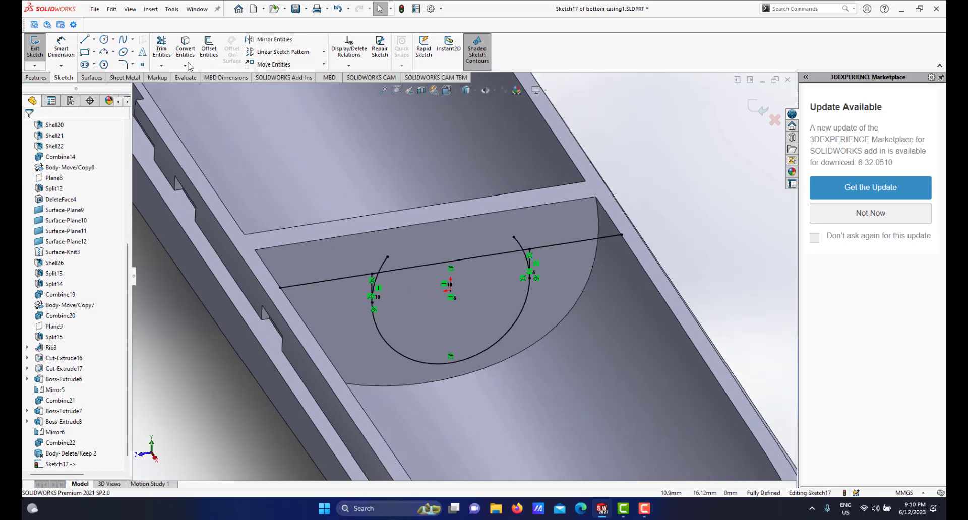
Power trim the converted line between the two verticals and the arc's upper ends, leaving an open U-shaped profile with straight shoulders
click(162, 52)
mouse_move(498, 292)
middle_down()
mouse_move(470, 285)
mouse_move(477, 283)
middle_up()
scroll(478, 283, down, 3)
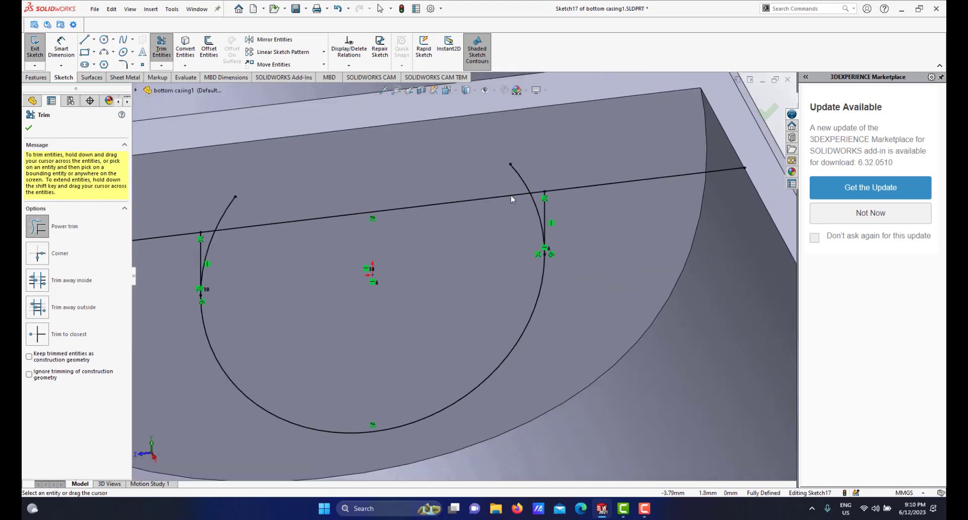
scroll(510, 201, up, 2)
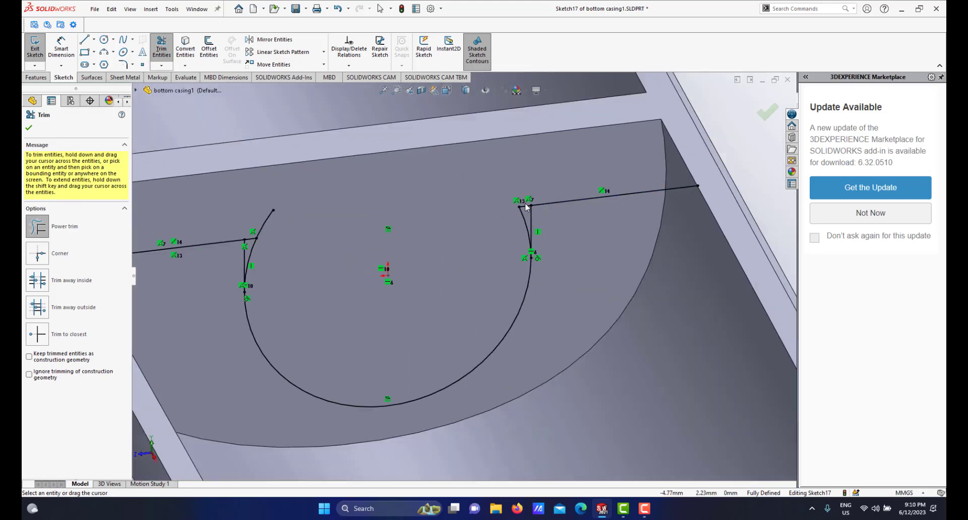
scroll(505, 222, down, 6)
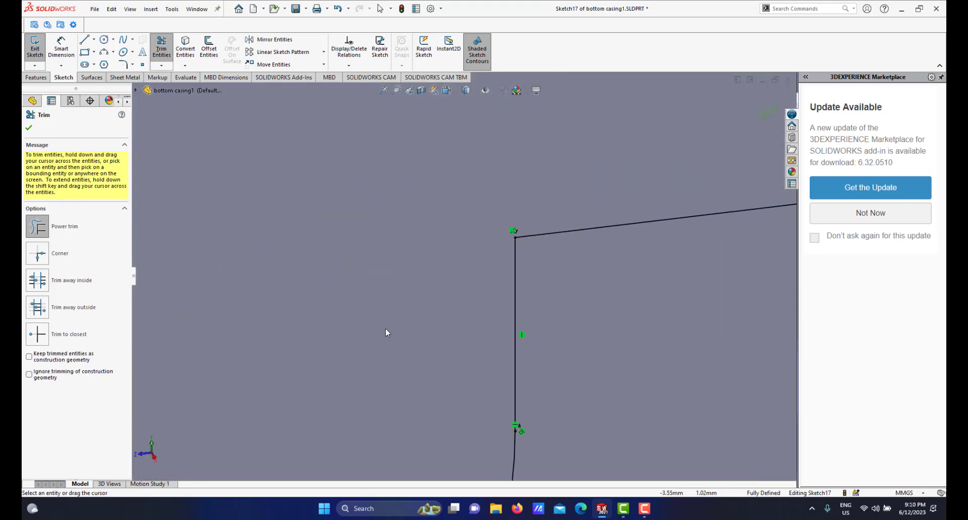
scroll(382, 333, up, 6)
scroll(334, 327, down, 7)
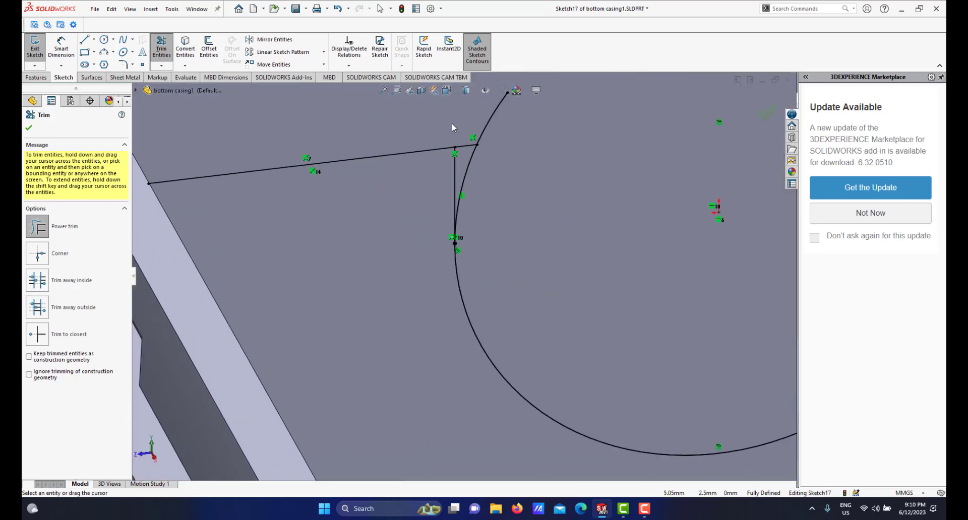
drag(461, 129, 479, 171)
scroll(504, 209, up, 5)
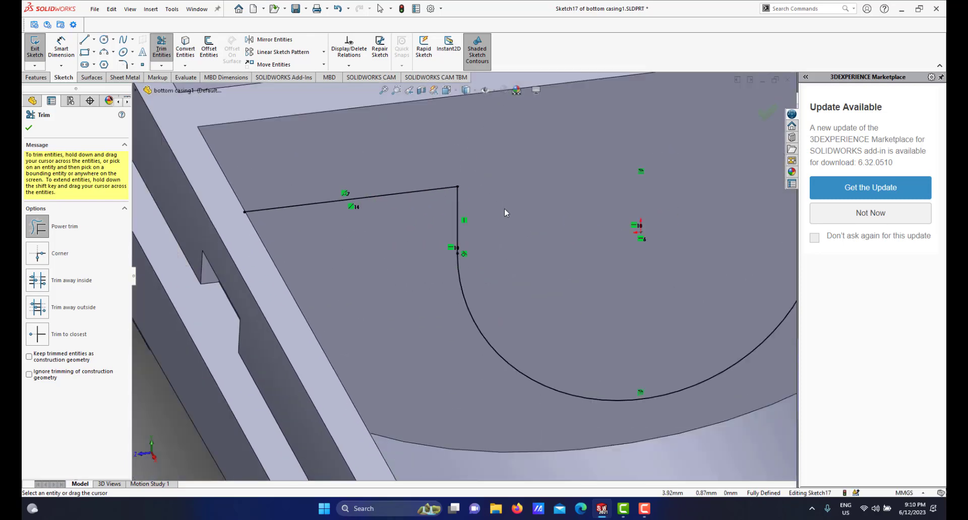
click(29, 129)
Examine how the trimmed U-shaped profile sits between the casing walls and the middle rib, and bring up the feature commands
key(ctrl+8)
mouse_move(534, 286)
middle_down()
mouse_move(558, 271)
mouse_move(533, 278)
mouse_move(568, 302)
mouse_move(550, 305)
middle_up()
scroll(558, 271, down, 2)
scroll(538, 278, up, 4)
scroll(546, 302, up, 3)
scroll(484, 282, down, 2)
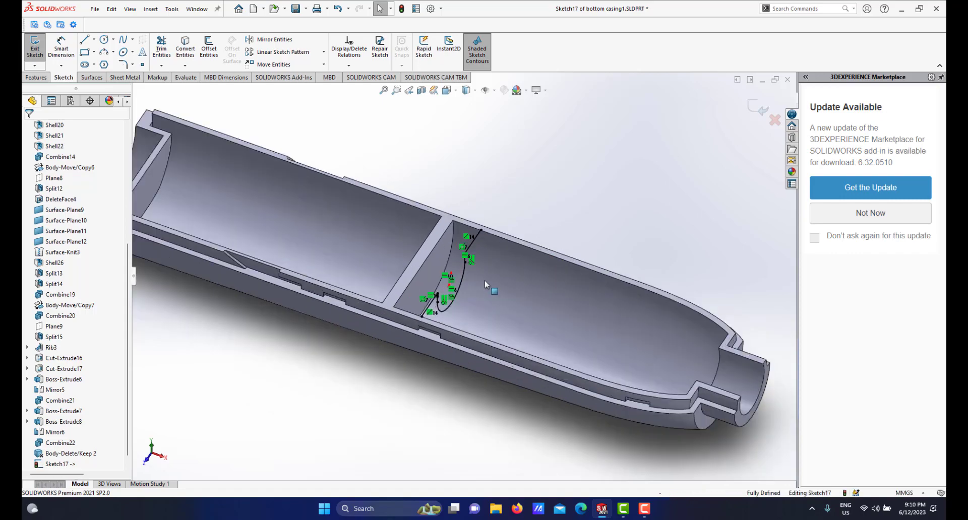
scroll(485, 283, down, 2)
mouse_move(469, 285)
middle_down()
mouse_move(496, 280)
mouse_move(439, 279)
mouse_move(466, 275)
mouse_move(466, 247)
mouse_move(484, 235)
mouse_move(468, 255)
mouse_move(393, 291)
mouse_move(432, 291)
middle_up()
scroll(438, 279, down, 3)
scroll(482, 277, up, 2)
scroll(468, 256, up, 3)
scroll(467, 256, down, 4)
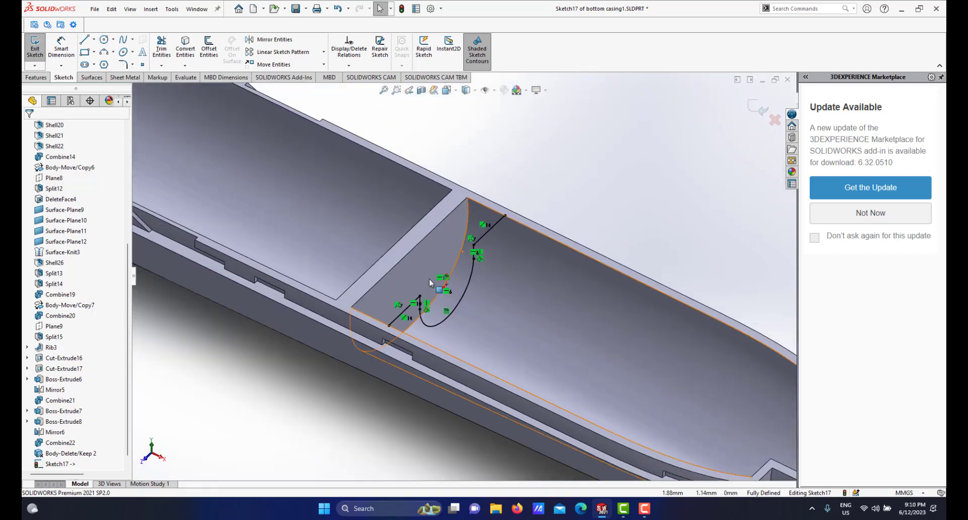
click(28, 79)
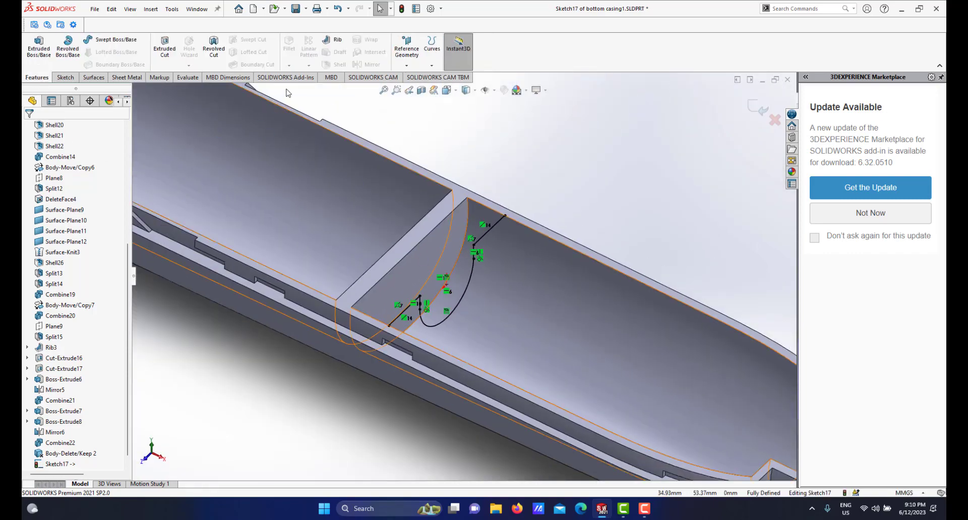
Start a rib from the U-shaped rear boss profile and set its thickness to 1 mm
click(335, 40)
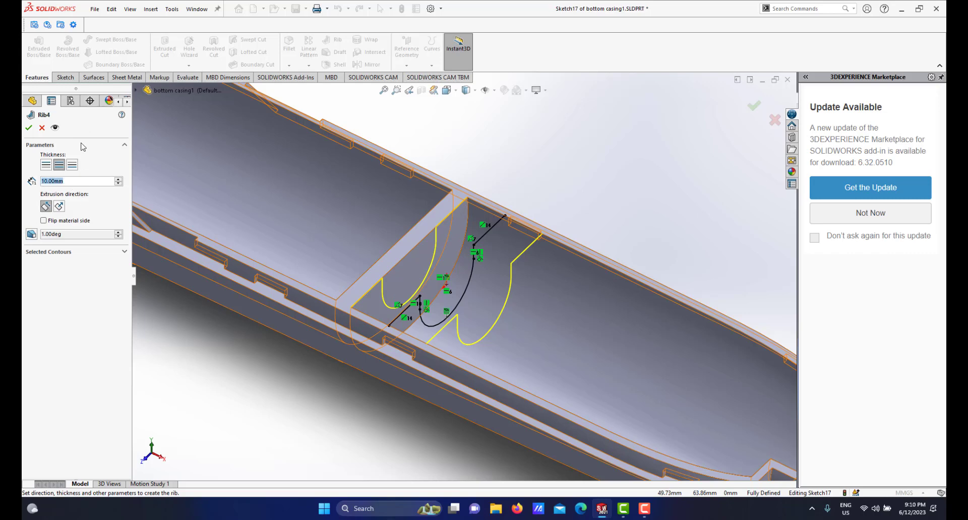
text(1)
key(Return)
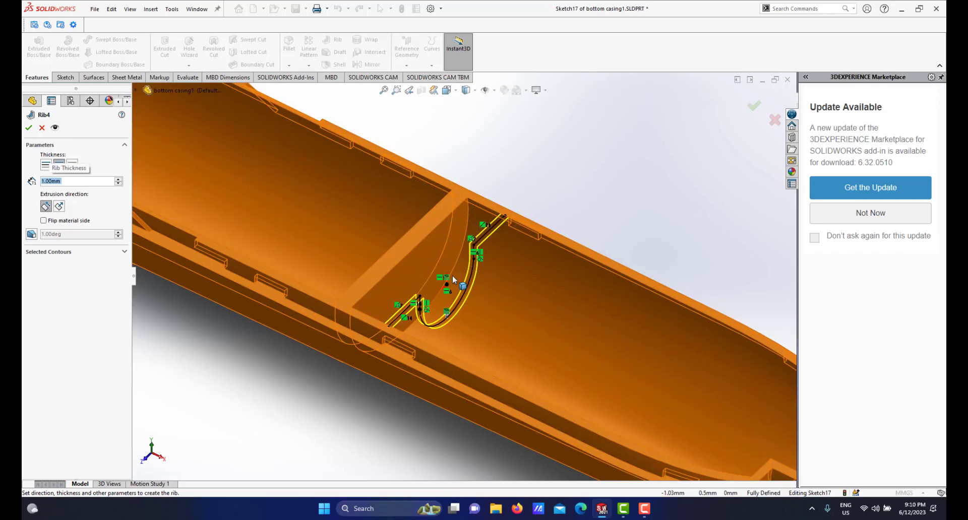
scroll(453, 275, down, 1)
mouse_move(478, 260)
middle_down()
mouse_move(499, 253)
mouse_move(514, 207)
middle_up()
scroll(520, 206, down, 2)
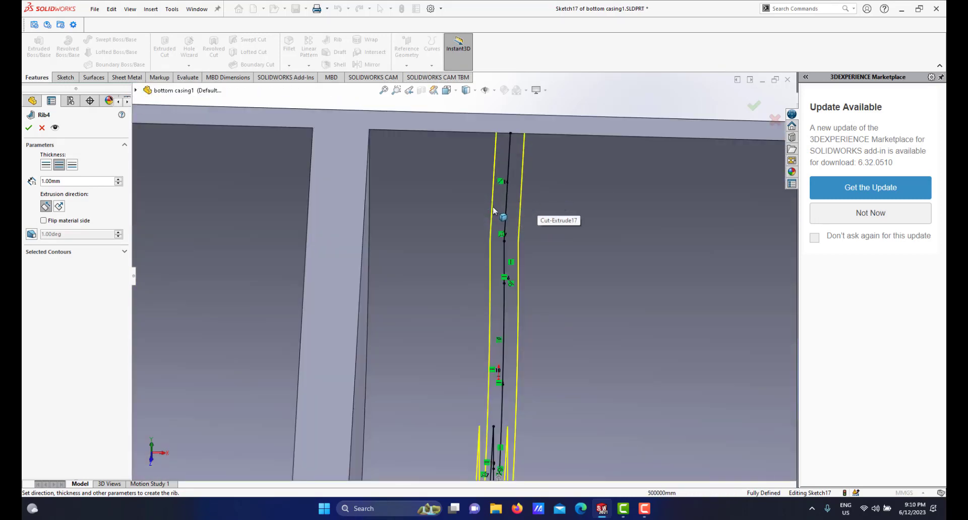
scroll(506, 232, up, 1)
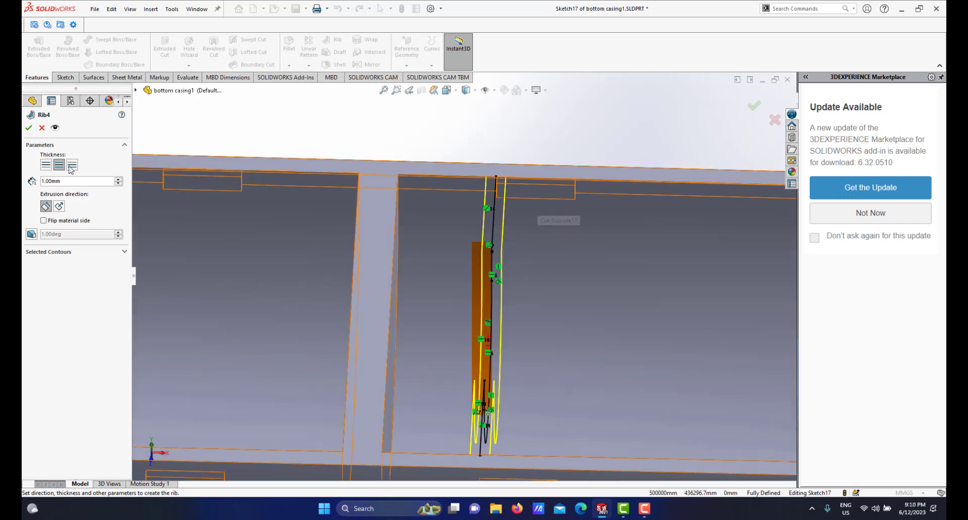
Place the rib thickness on the first side, toward the middle rib, flip the material side and create the rib
click(46, 167)
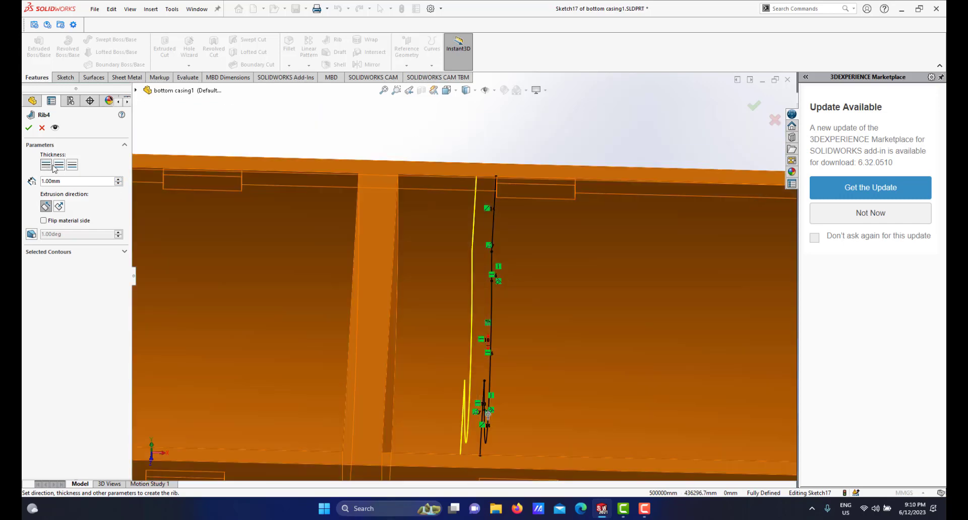
click(73, 165)
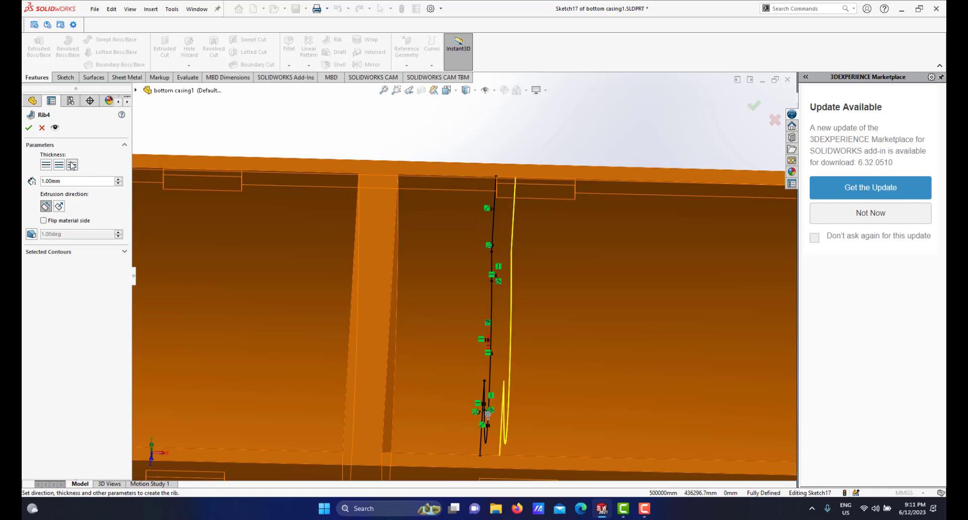
click(45, 166)
middle_drag(237, 256, 257, 250)
mouse_move(405, 348)
middle_down()
mouse_move(396, 334)
mouse_move(424, 329)
mouse_move(421, 312)
middle_up()
scroll(409, 329, down, 2)
scroll(413, 344, up, 2)
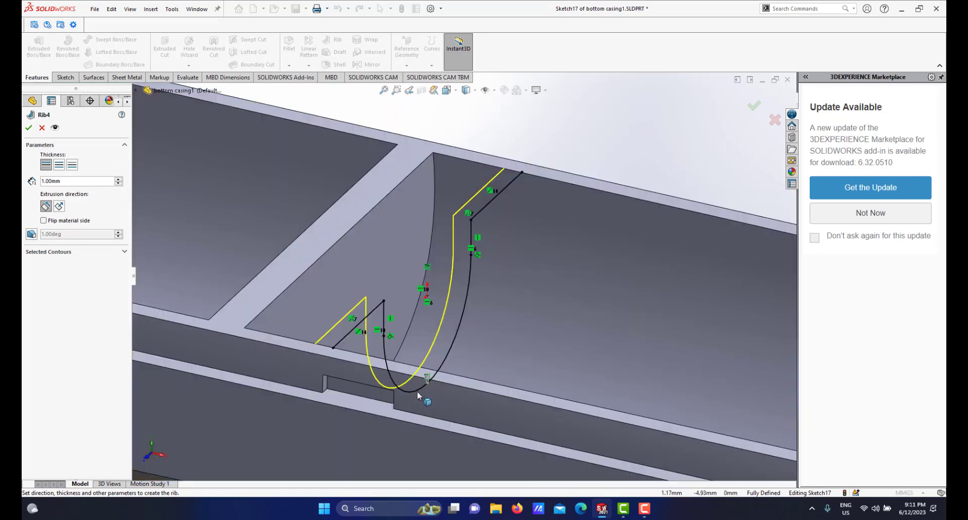
scroll(417, 391, down, 4)
middle_drag(438, 345, 451, 376)
mouse_move(524, 241)
middle_down()
mouse_move(626, 177)
mouse_move(566, 210)
mouse_move(531, 270)
mouse_move(531, 223)
middle_up()
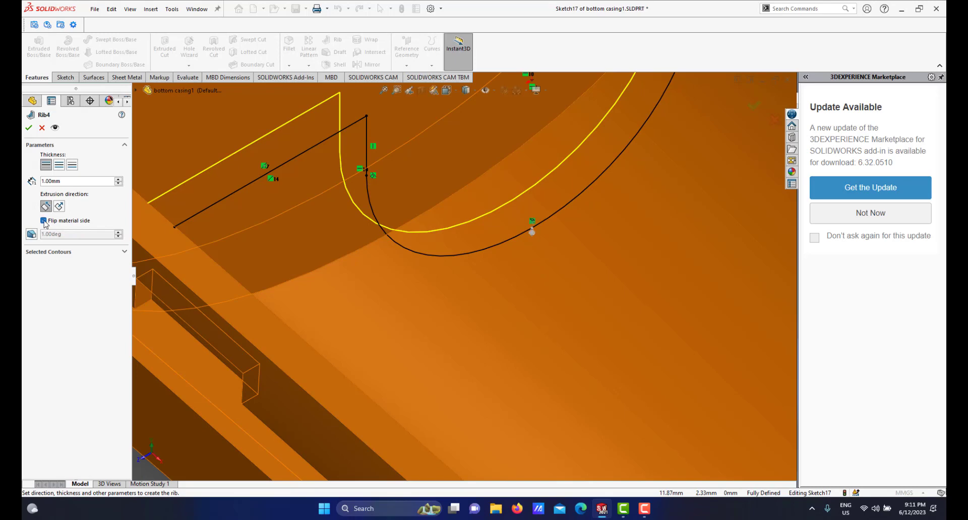
click(29, 128)
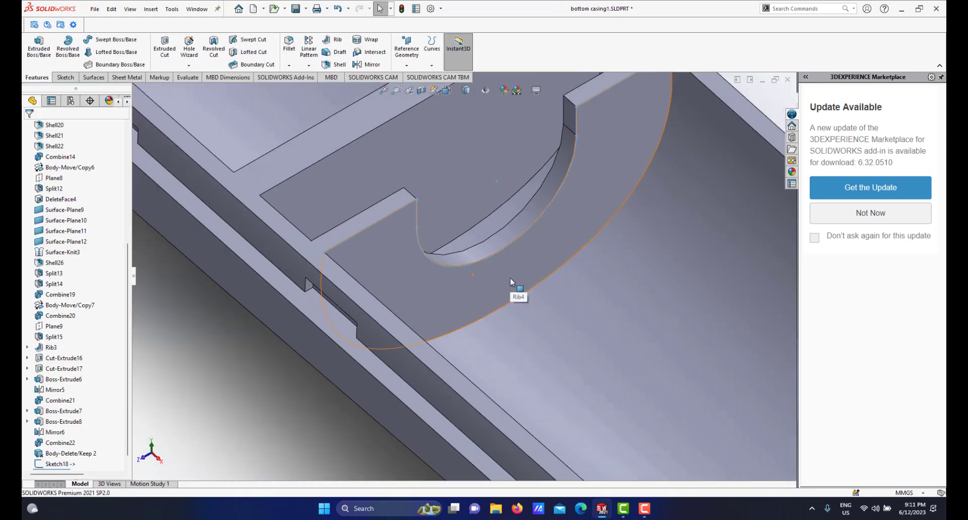
Switch to the Assem2 assembly and rebuild it with the changed bottom casing
scroll(510, 283, up, 2)
middle_drag(498, 259, 519, 239)
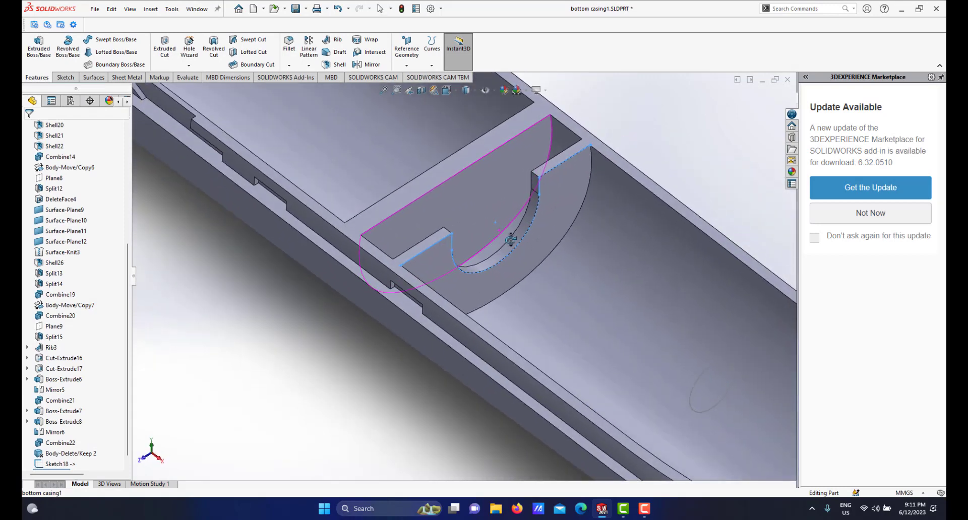
scroll(502, 241, up, 1)
mouse_move(600, 513)
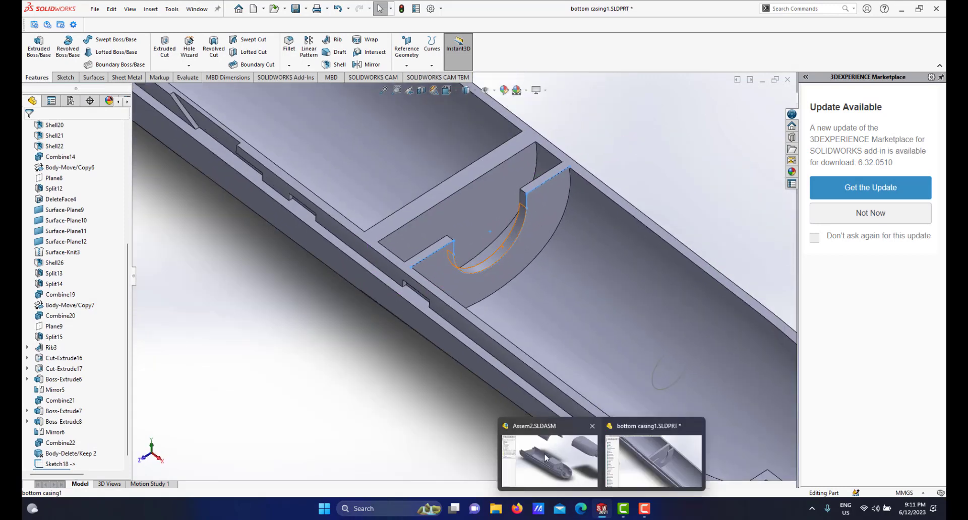
click(545, 456)
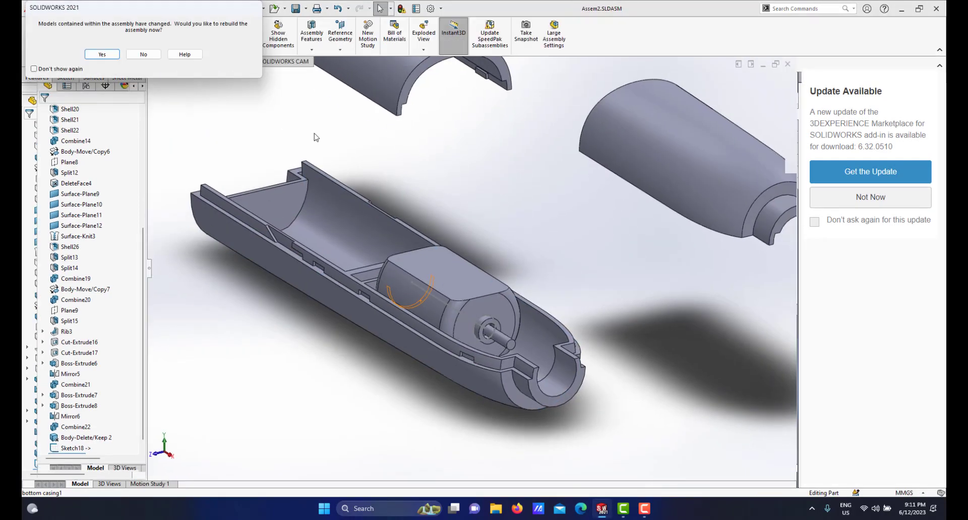
click(101, 54)
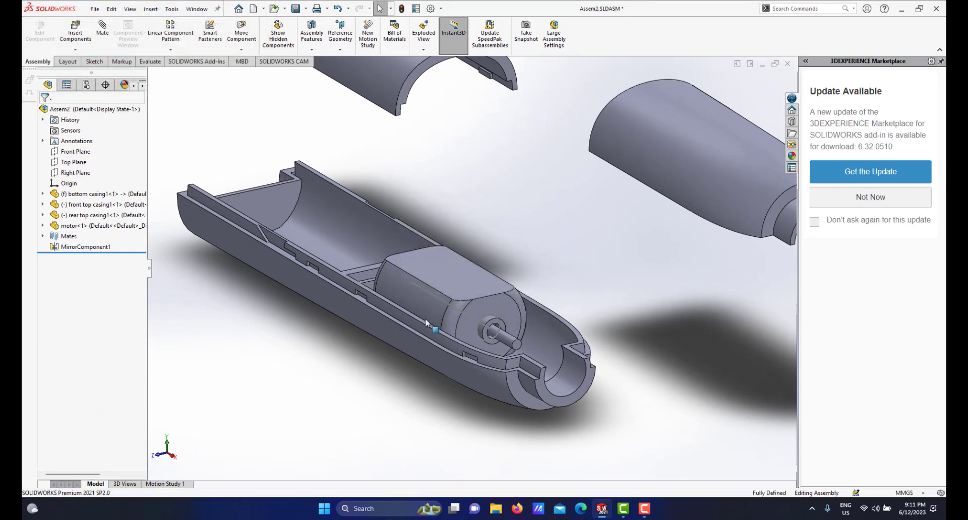
Examine how the new rib fits around the motor's rear boss, and look over the motor's front boss area
scroll(430, 301, up, 3)
scroll(429, 297, down, 5)
middle_drag(443, 255, 431, 209)
scroll(515, 281, down, 8)
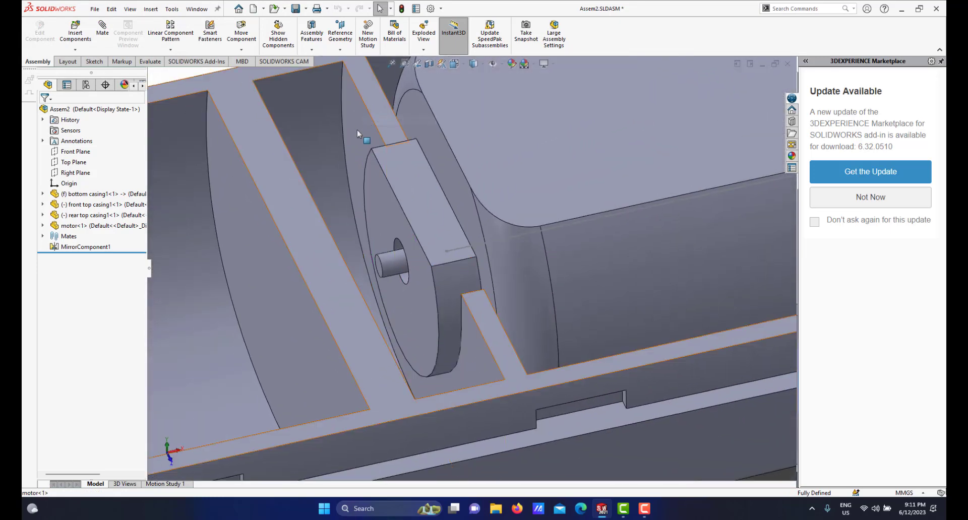
scroll(495, 232, up, 10)
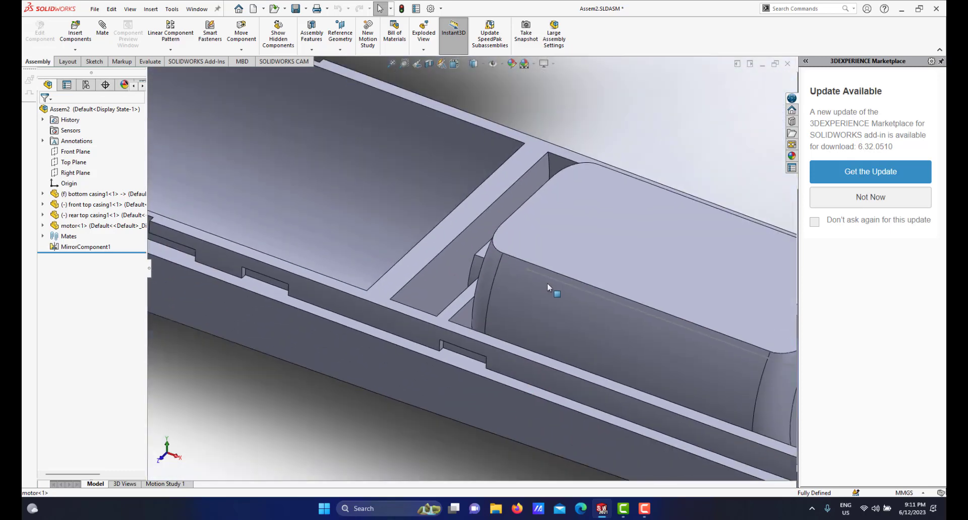
scroll(555, 288, up, 2)
scroll(544, 291, down, 2)
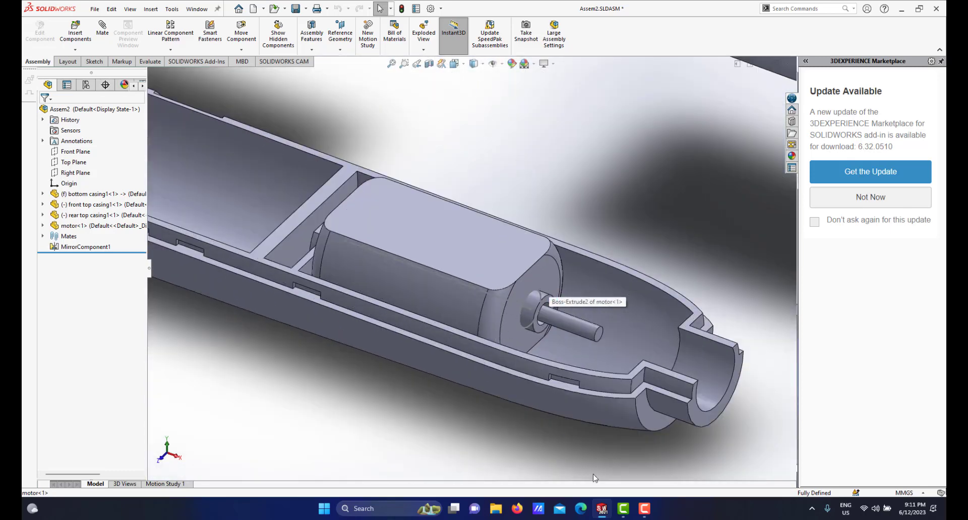
Return to the bottom casing part and open the circular front boss sketch for editing
mouse_move(600, 507)
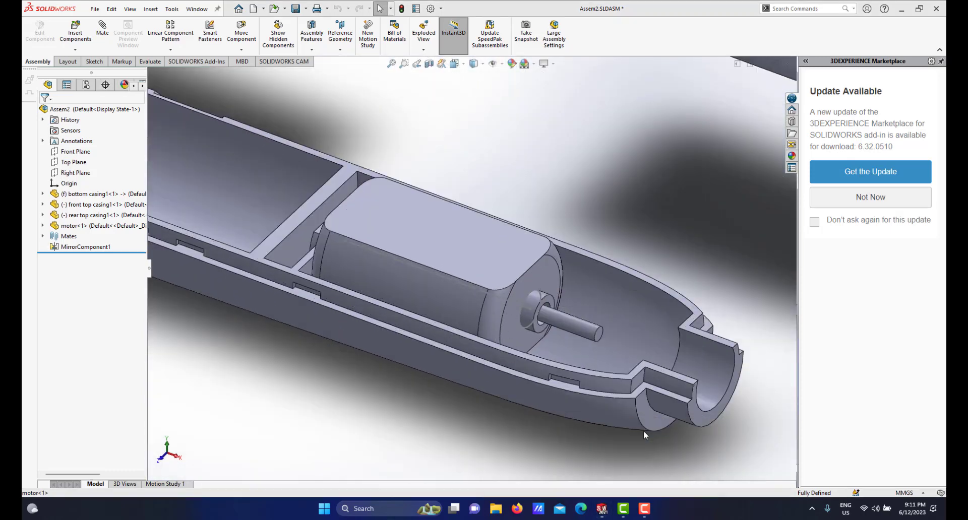
click(641, 430)
scroll(584, 343, up, 5)
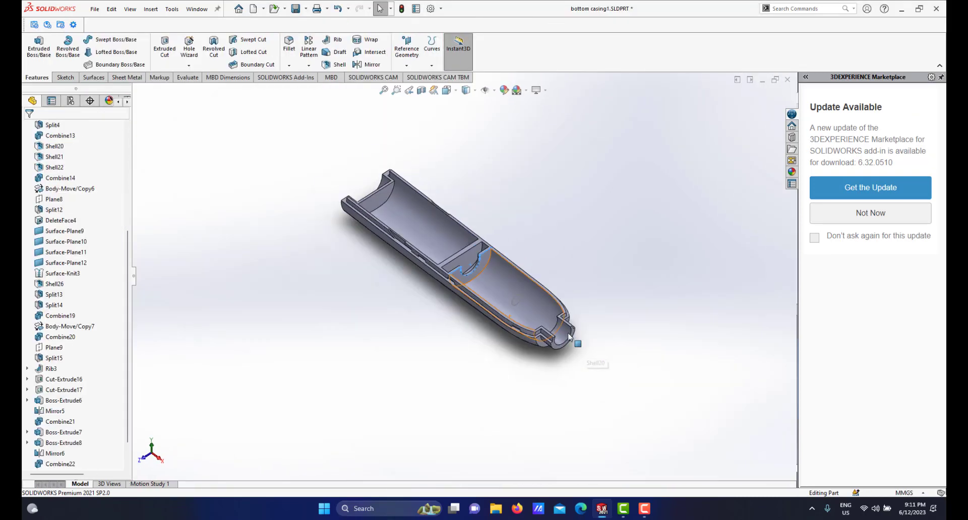
scroll(491, 308, down, 3)
scroll(467, 257, down, 3)
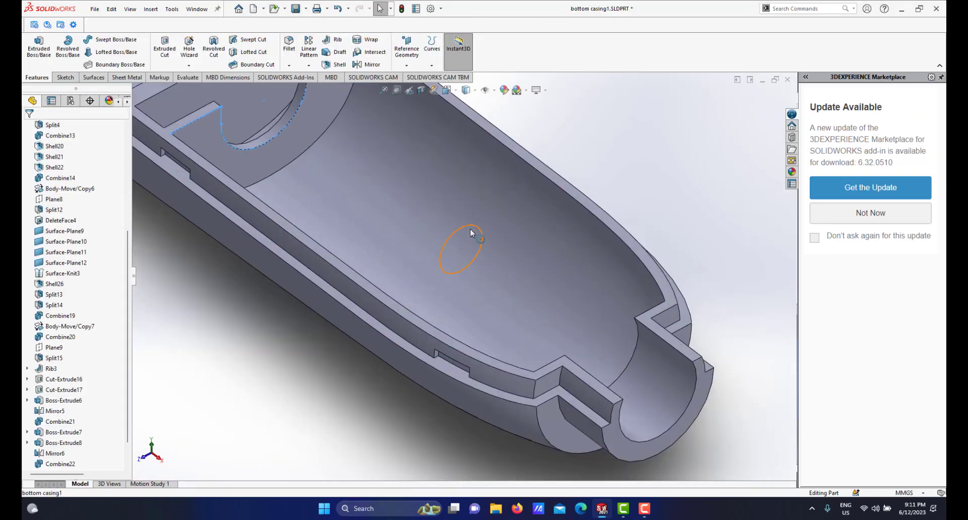
click(476, 232)
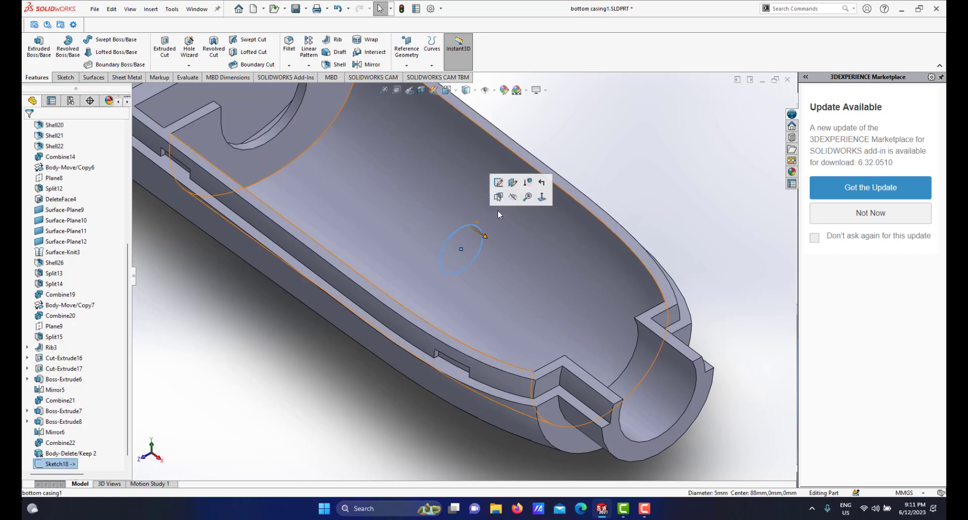
click(498, 188)
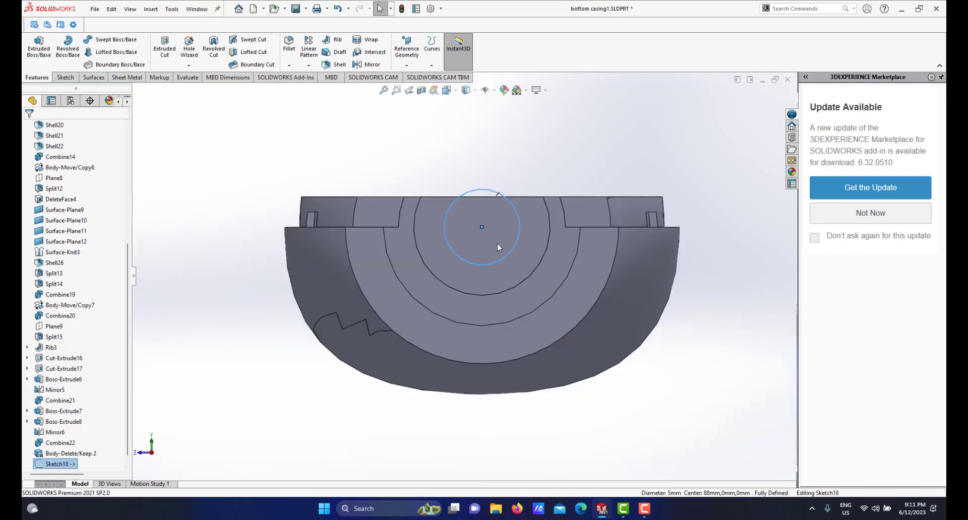
Convert the top edge of the middle rib into a line in the front boss sketch
mouse_move(474, 238)
middle_down()
mouse_move(561, 318)
mouse_move(556, 333)
mouse_move(573, 357)
middle_up()
scroll(560, 319, up, 3)
scroll(556, 333, down, 2)
scroll(502, 231, up, 1)
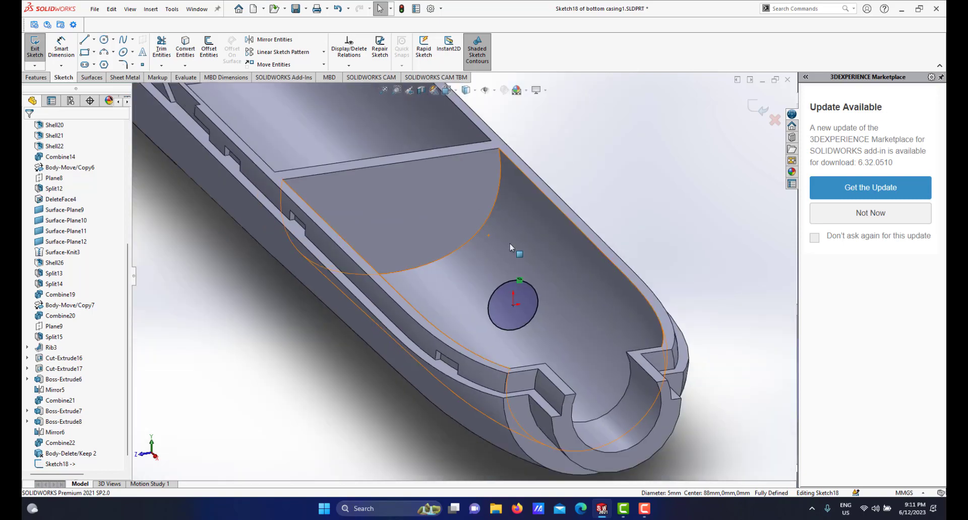
scroll(511, 244, down, 1)
middle_drag(545, 327, 475, 279)
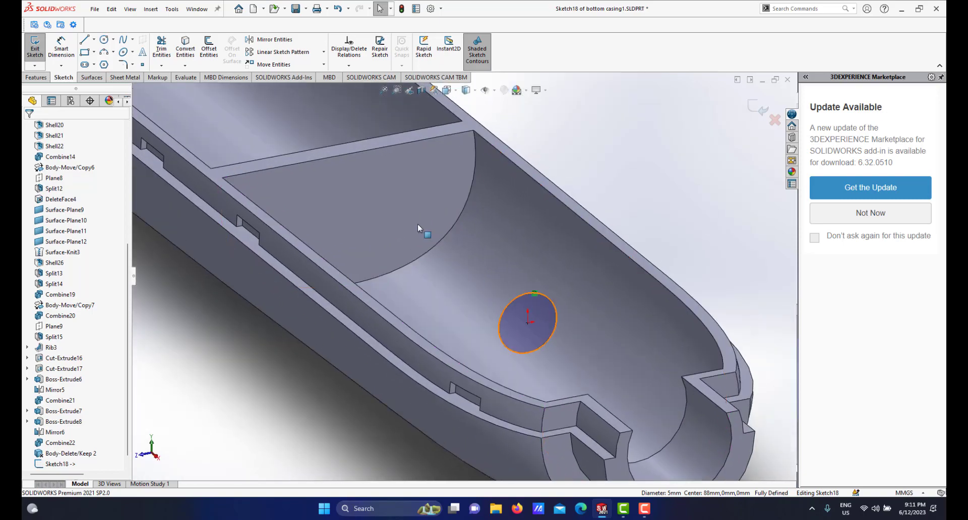
click(407, 146)
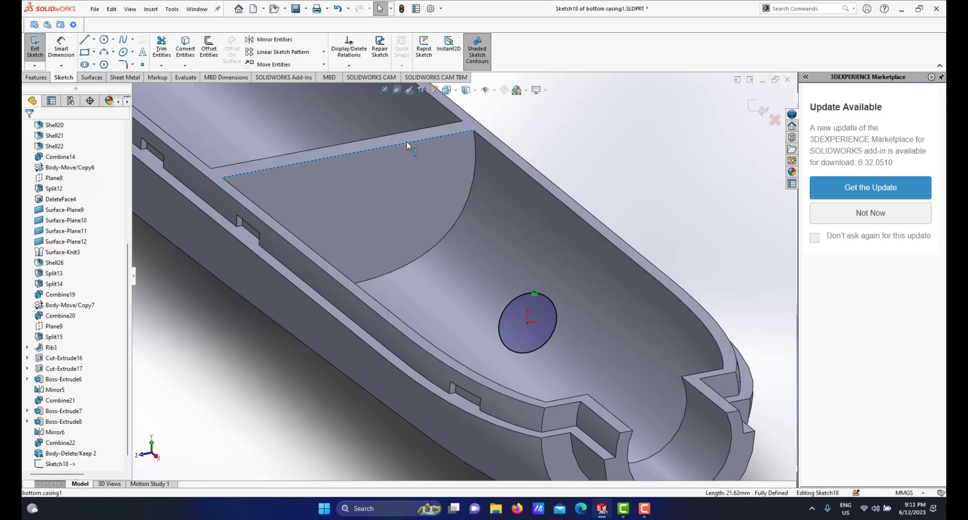
click(187, 50)
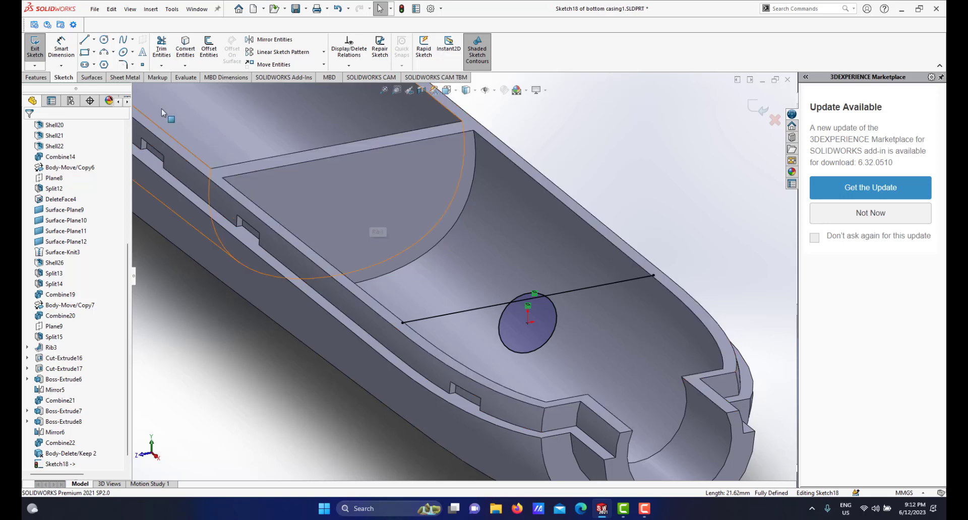
Sketch a vertical line from the circle's far-side quadrant, level with the origin, up to the converted line
scroll(542, 355, down, 3)
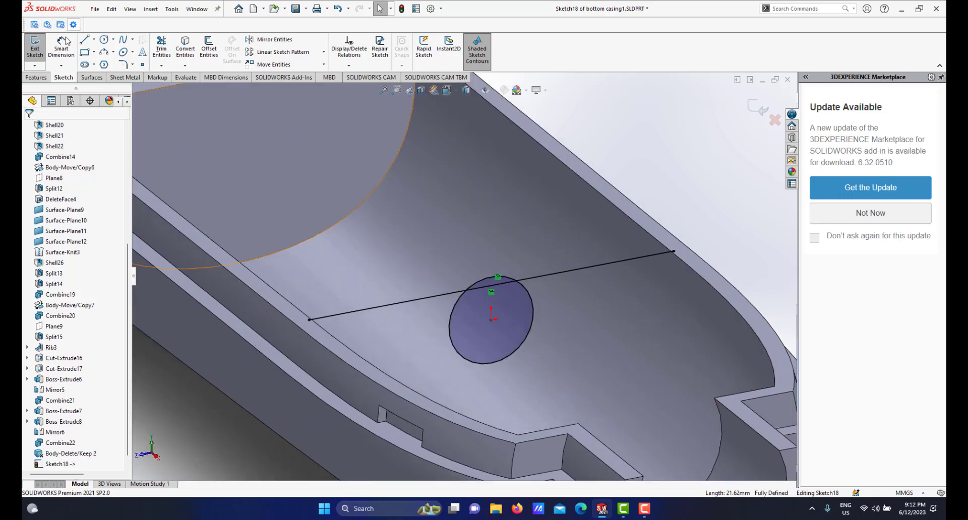
click(84, 43)
scroll(573, 335, down, 2)
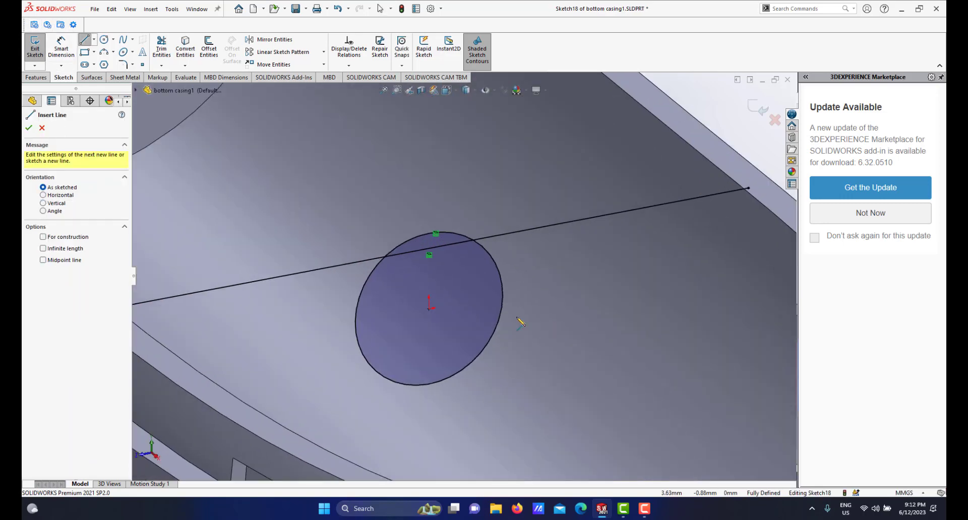
click(503, 295)
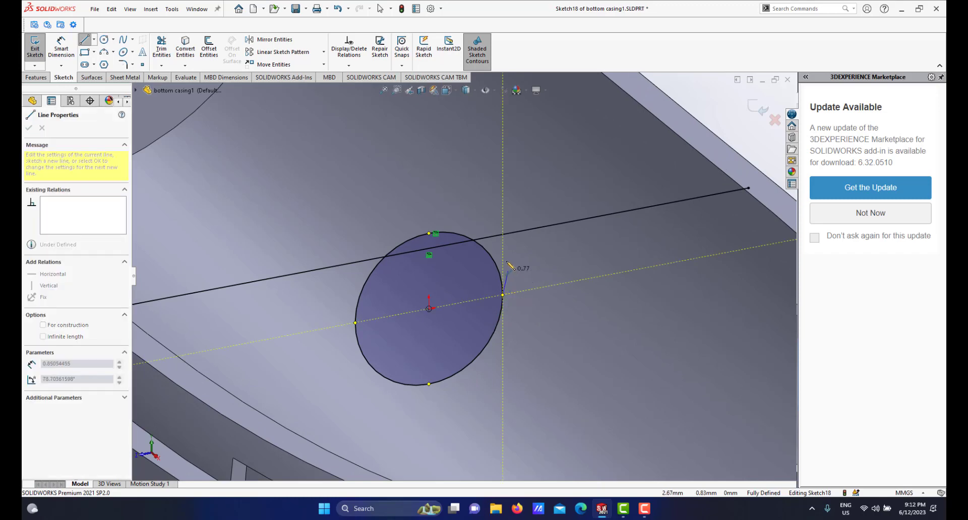
click(504, 235)
right_click(517, 250)
click(526, 266)
key(Escape)
scroll(462, 277, up, 3)
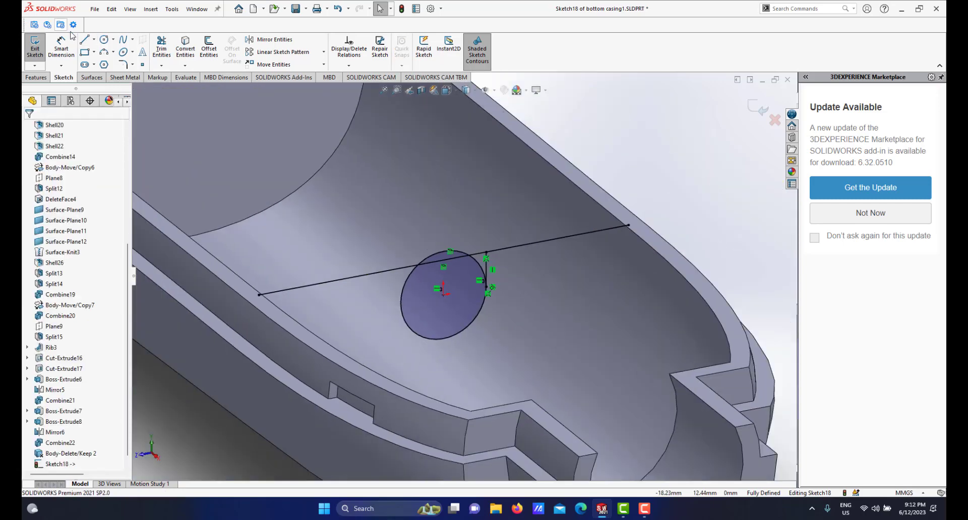
Sketch a matching vertical line from the circle's opposite quadrant, nearest the notched casing wall, up to the converted line
click(84, 41)
scroll(383, 296, down, 3)
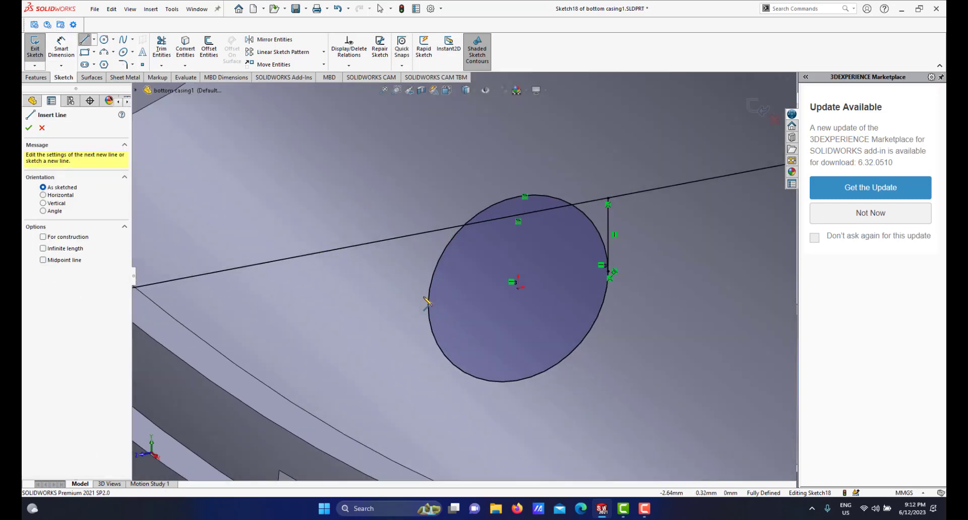
click(428, 306)
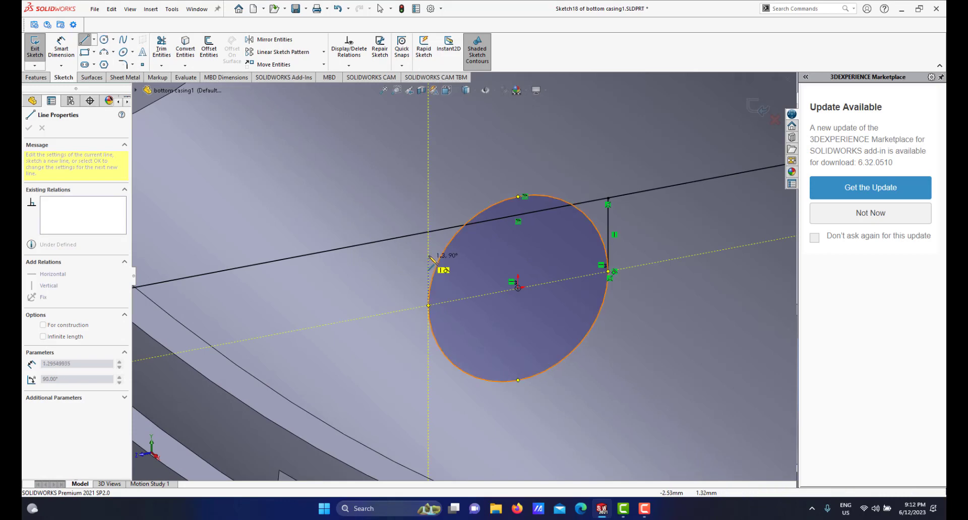
click(428, 236)
right_click(460, 251)
click(468, 254)
scroll(468, 258, up, 1)
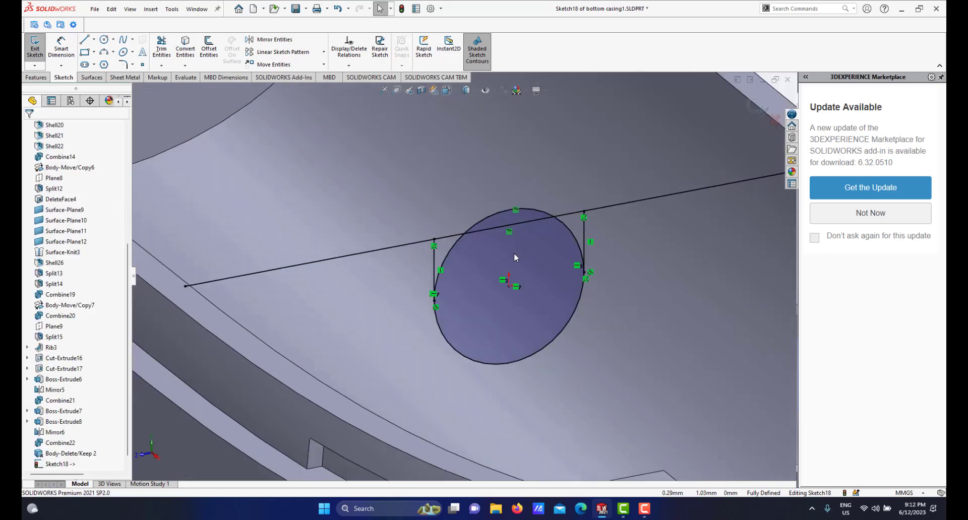
Power trim the circle's upper arc and the converted line between the two verticals, leaving an open U-shaped profile with straight shoulders
click(162, 49)
scroll(503, 191, down, 1)
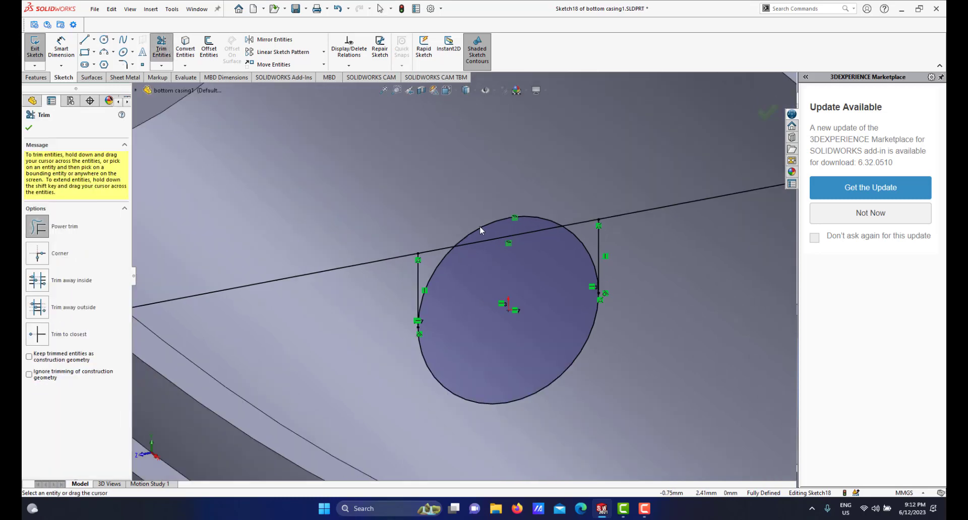
scroll(486, 240, down, 1)
drag(431, 280, 541, 249)
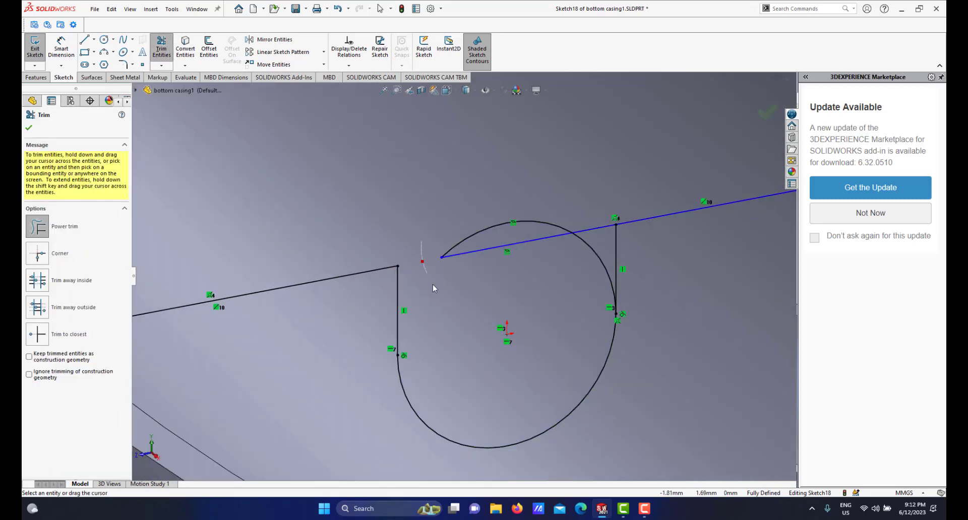
mouse_move(588, 268)
mouse_down()
mouse_move(548, 201)
mouse_move(531, 282)
mouse_up()
scroll(528, 290, up, 4)
middle_drag(517, 311, 319, 287)
click(28, 129)
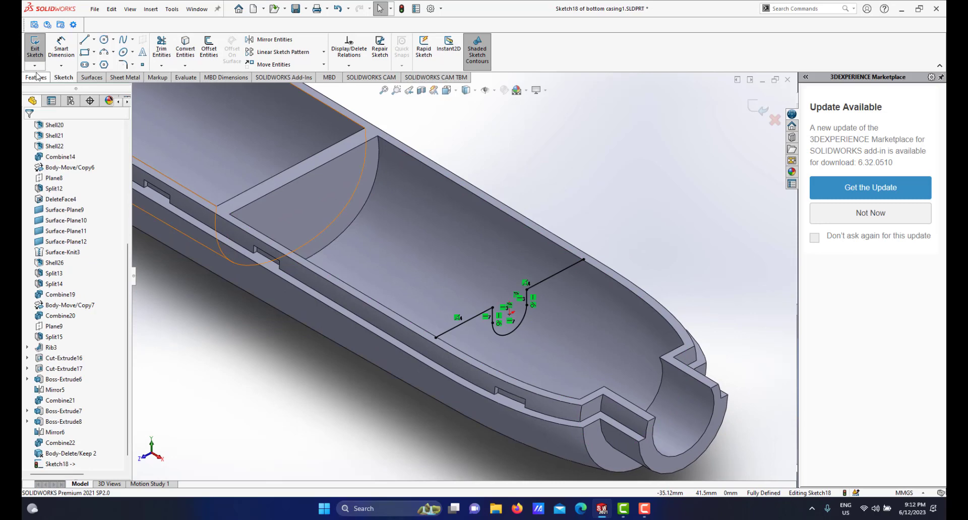
Create a 1 mm thick rib from the front boss sketch, thickened on the first side and extruded parallel to the sketch
click(37, 77)
click(328, 40)
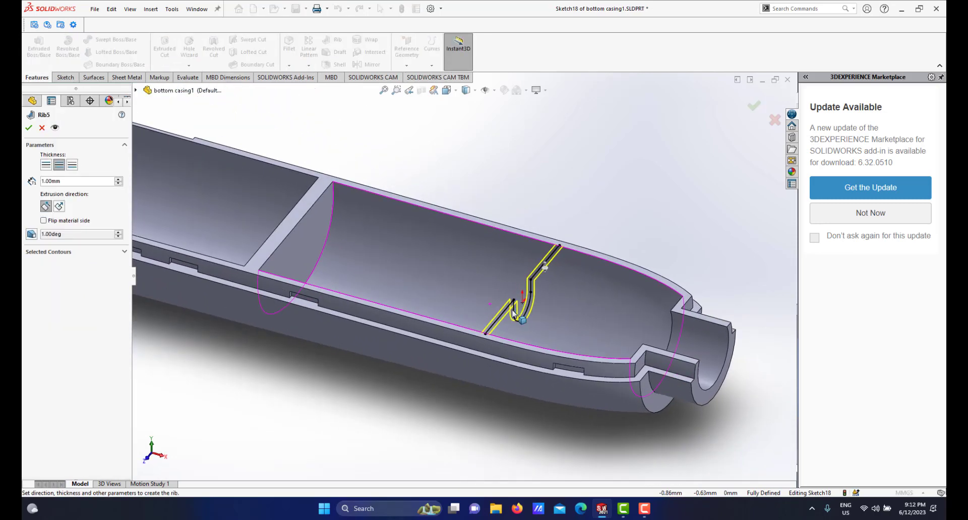
scroll(616, 329, down, 2)
mouse_move(433, 235)
middle_down()
mouse_move(455, 252)
mouse_move(431, 236)
middle_up()
click(72, 166)
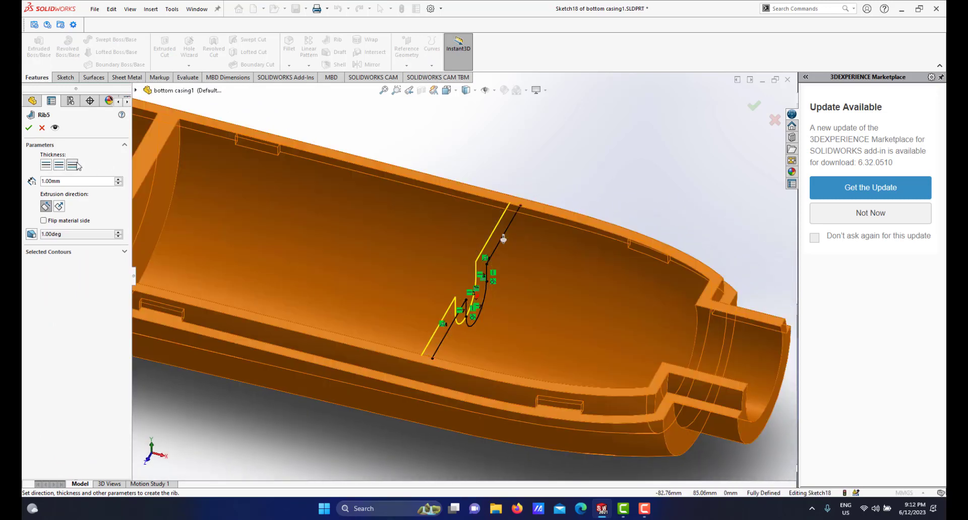
click(46, 166)
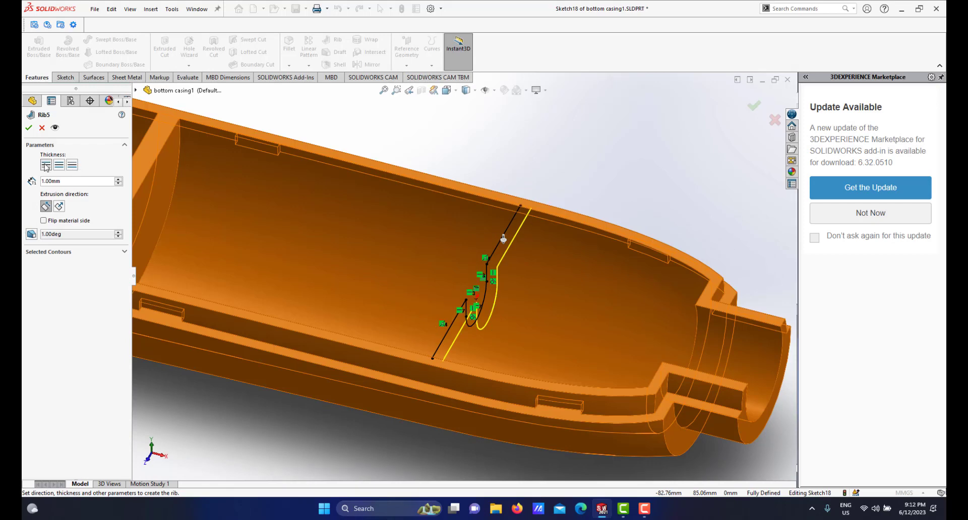
scroll(490, 287, down, 4)
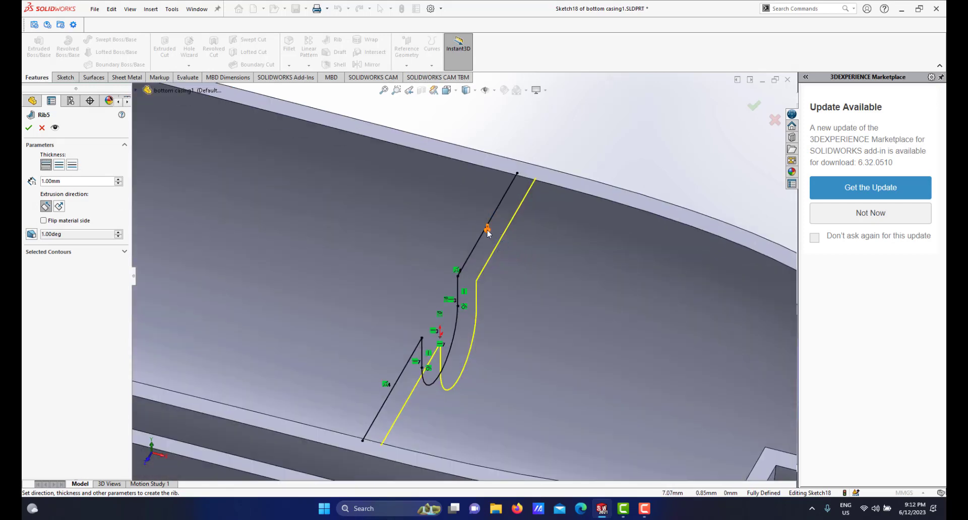
click(60, 207)
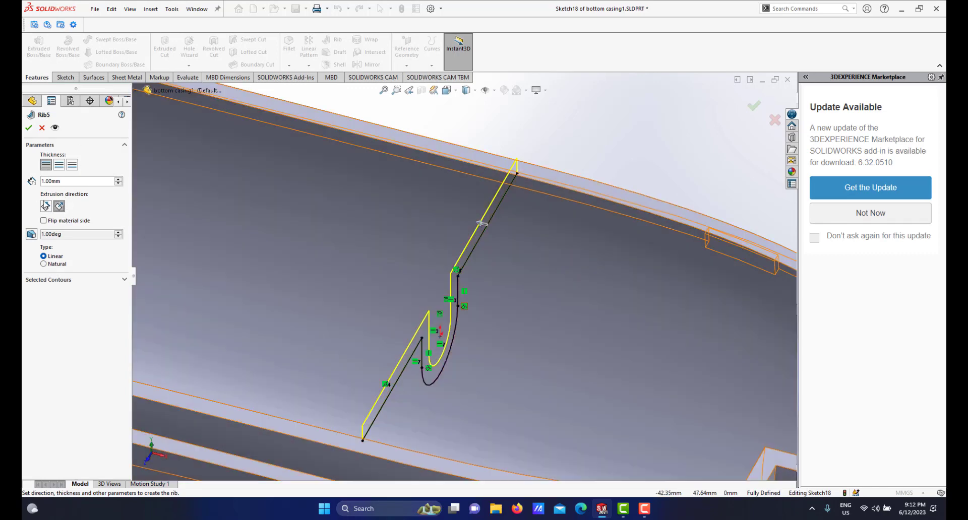
click(46, 206)
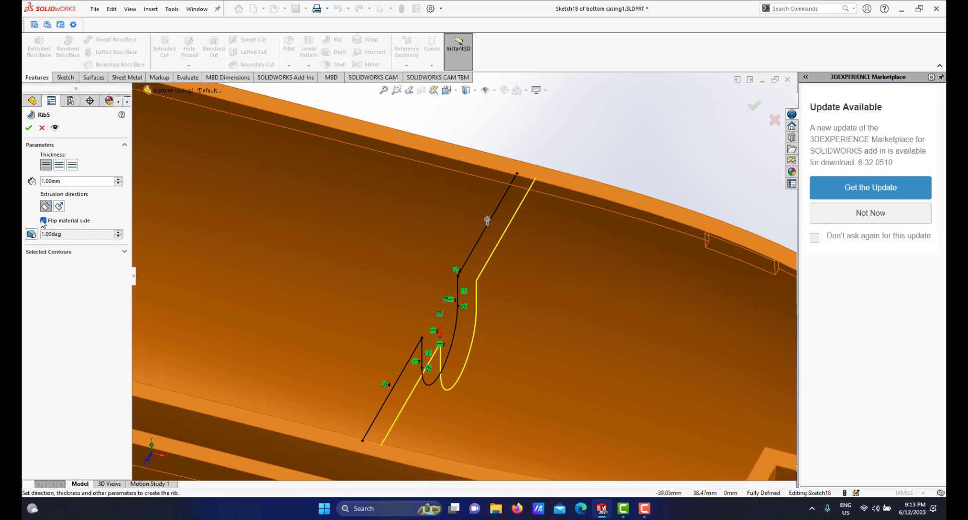
middle_drag(482, 258, 477, 269)
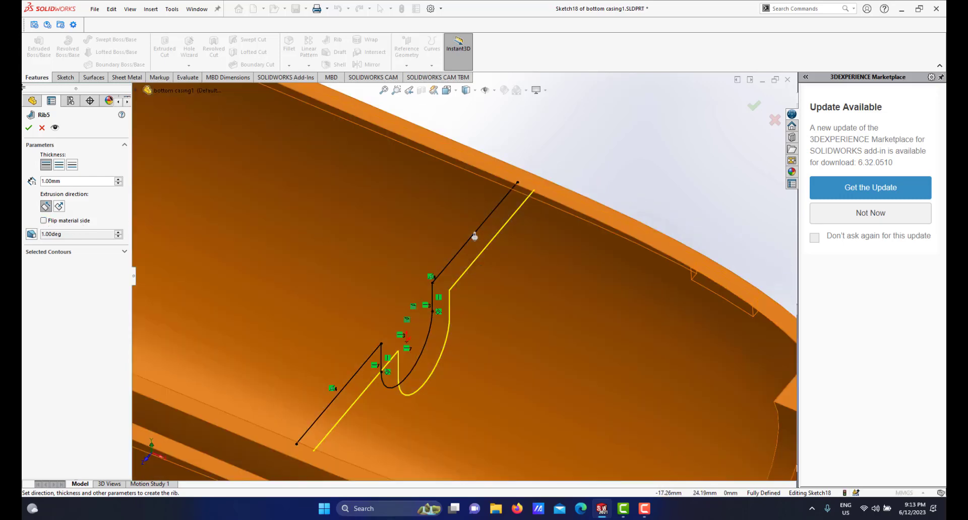
click(29, 128)
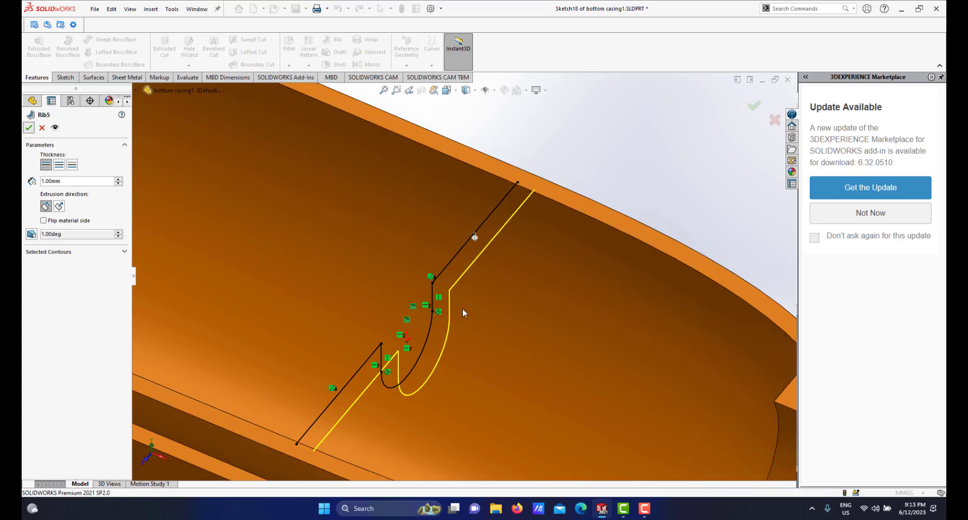
Switch to the Assem2 assembly and rebuild it with the changed bottom casing
scroll(463, 302, up, 2)
middle_drag(464, 302, 456, 286)
scroll(438, 292, up, 4)
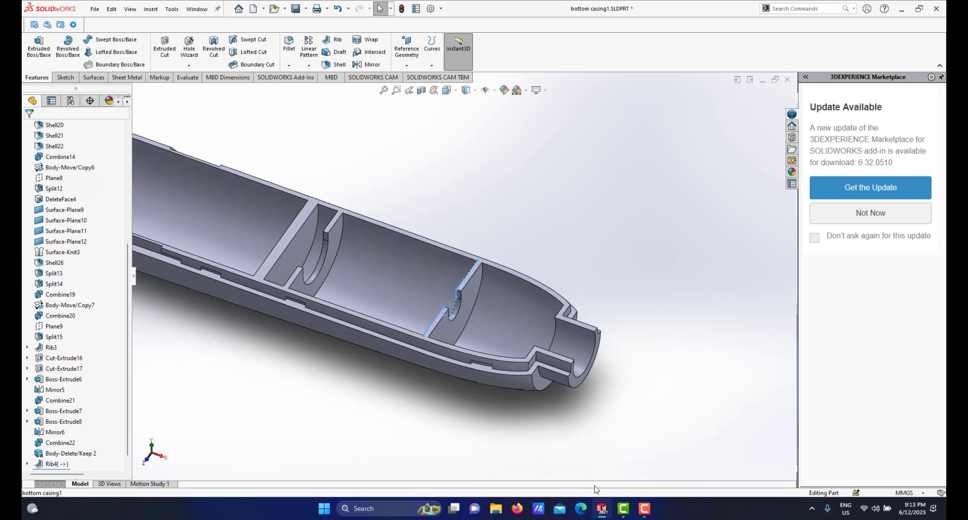
mouse_move(601, 508)
click(549, 456)
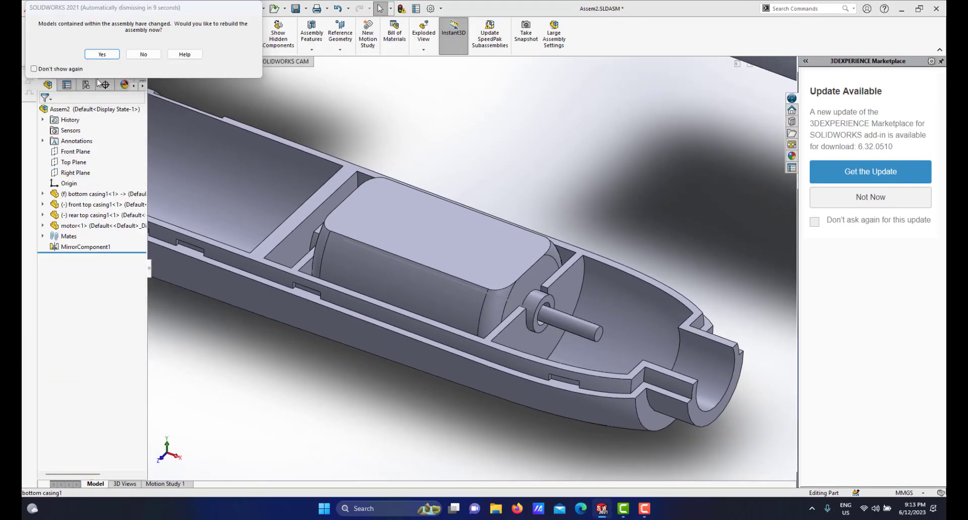
click(102, 54)
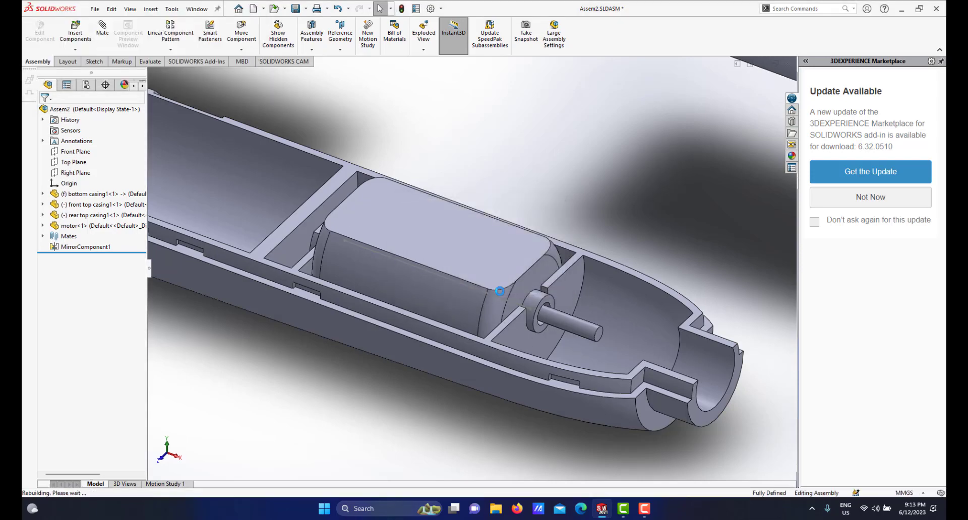
Examine how the motor sits on its support ribs in the assembly, and both ribs in the bottom casing part
scroll(503, 291, down, 6)
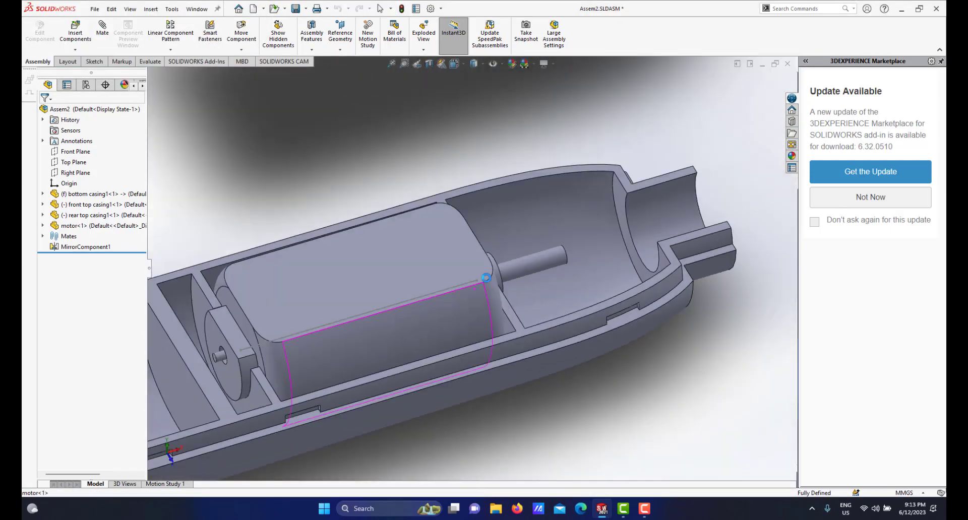
middle_drag(485, 277, 432, 277)
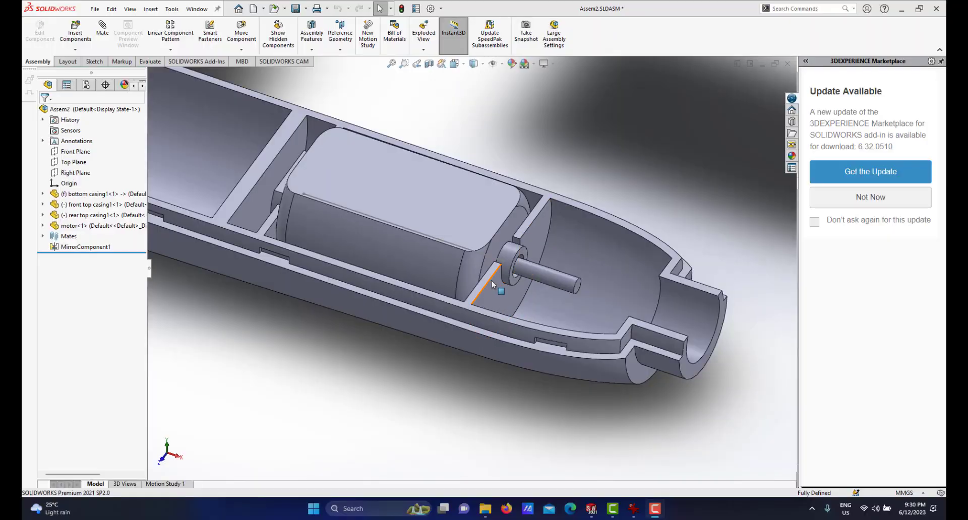
scroll(492, 281, down, 1)
scroll(488, 278, up, 3)
middle_drag(482, 263, 460, 245)
scroll(452, 260, down, 2)
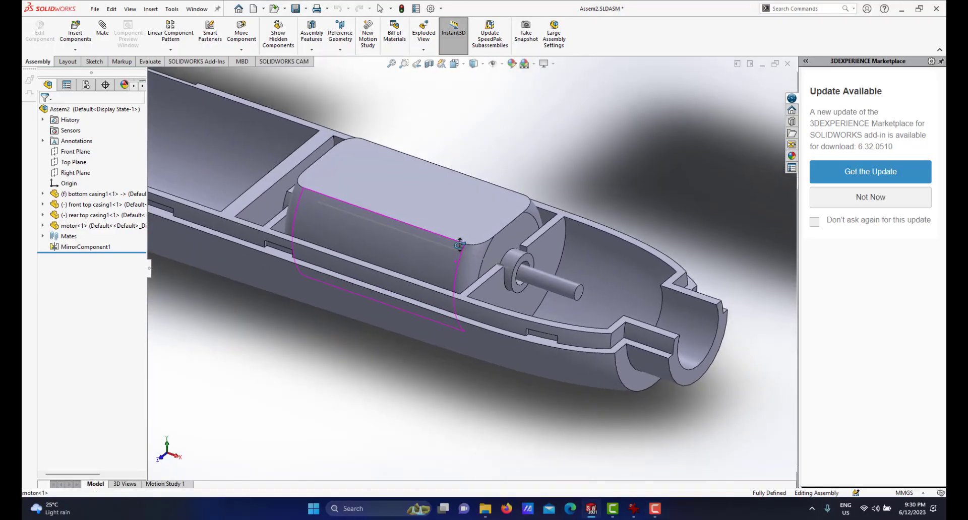
mouse_move(591, 508)
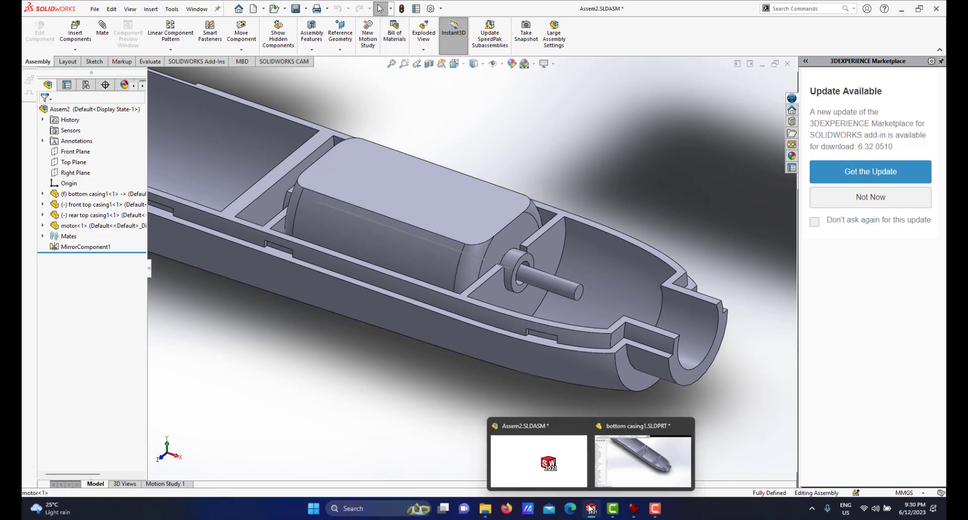
click(623, 430)
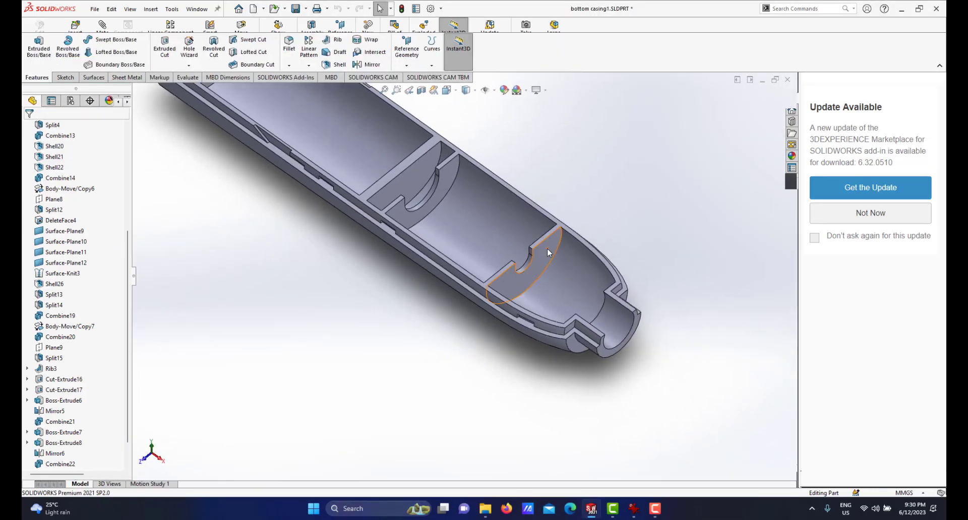
scroll(549, 252, down, 3)
middle_drag(525, 258, 343, 272)
scroll(384, 290, up, 2)
Switch to IrfanView and examine the reference photo IMG_20231126_205438.jpg showing the motor and its wire inside the casing
click(633, 509)
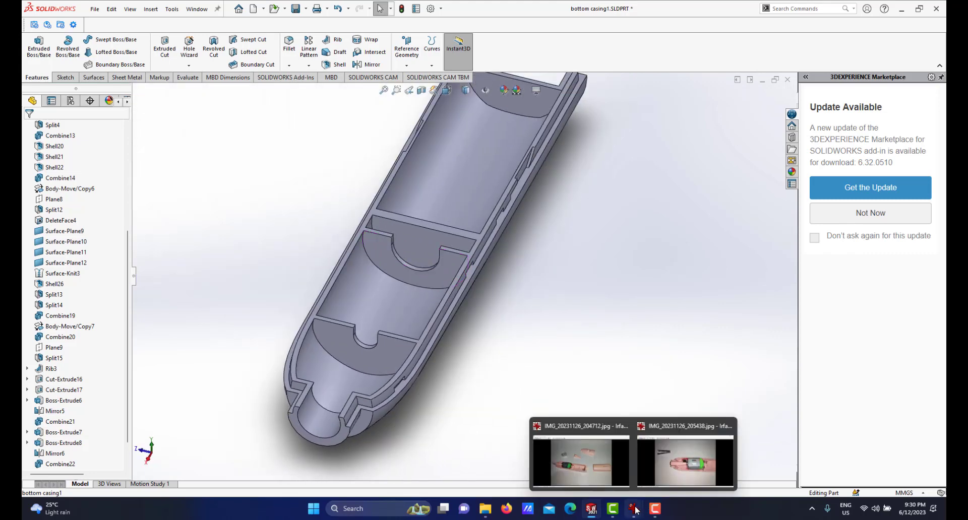
click(666, 459)
key(Left)
key(Right)
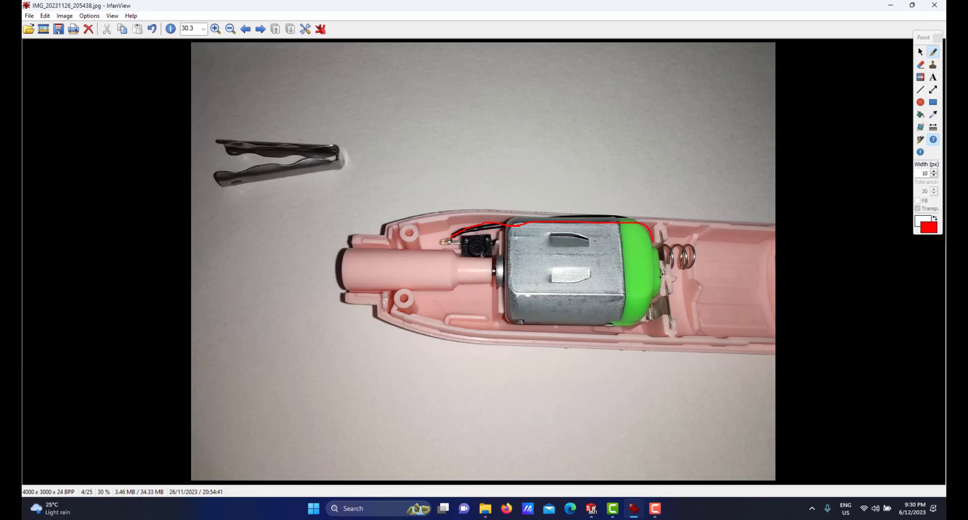
Switch back to the bottom casing part in SOLIDWORKS and start a sketch on the casing's top rim face, at the rear motor rib
mouse_move(592, 507)
click(641, 461)
key(ctrl+7)
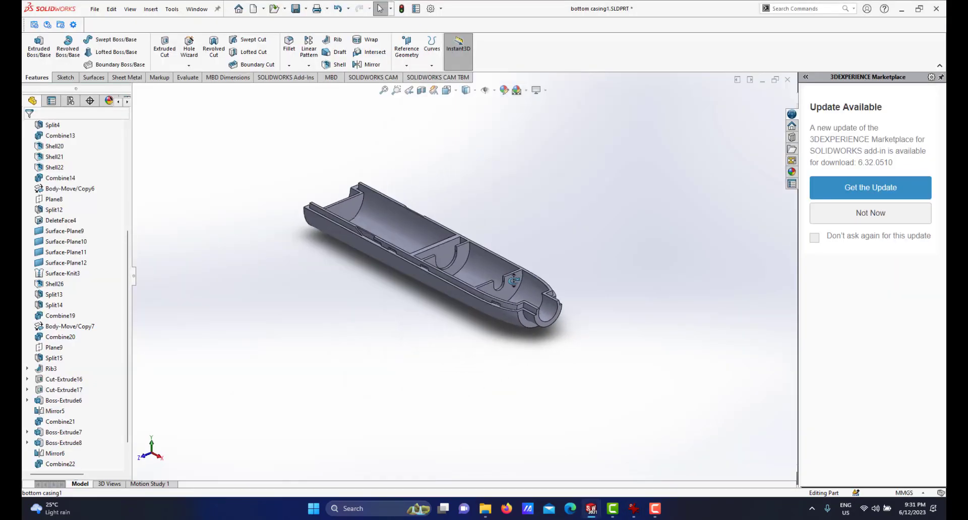
scroll(442, 276, down, 8)
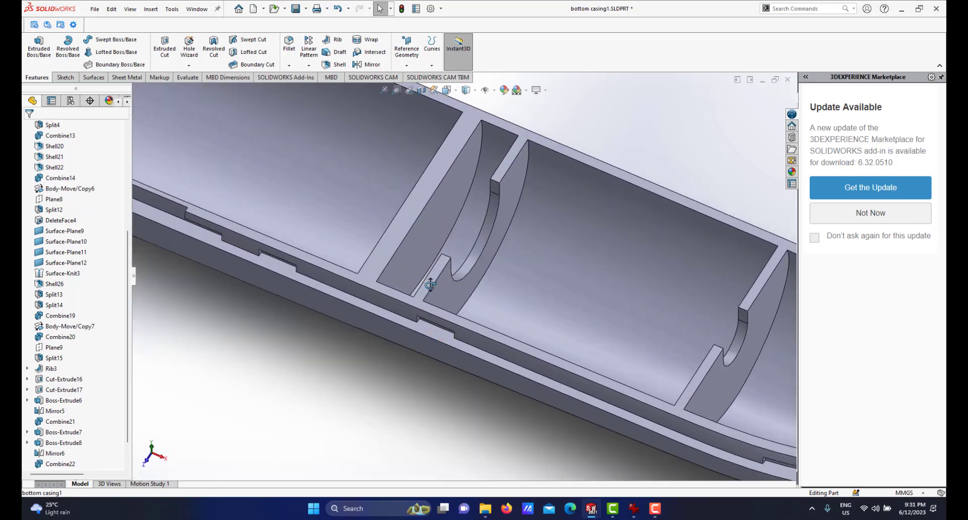
mouse_move(429, 285)
middle_down()
mouse_move(465, 297)
mouse_move(455, 288)
mouse_move(468, 281)
middle_up()
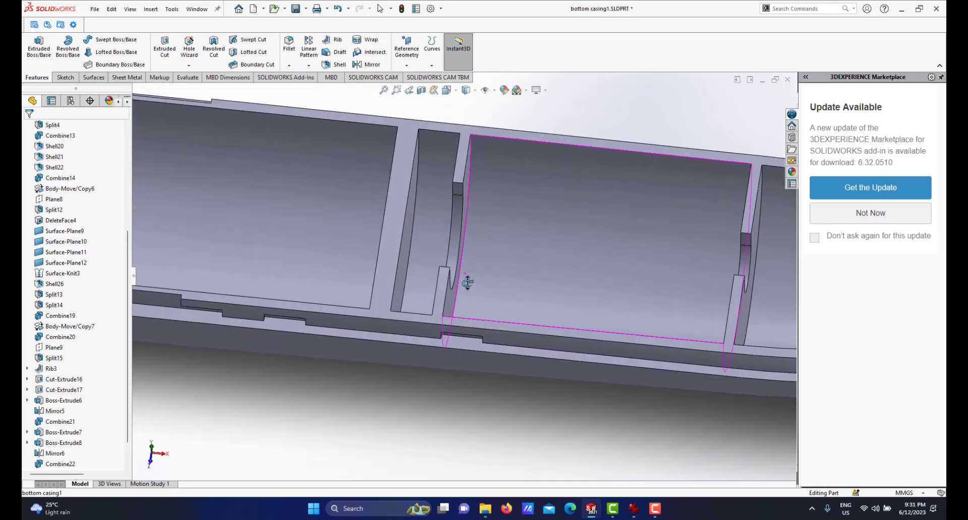
click(446, 297)
click(436, 299)
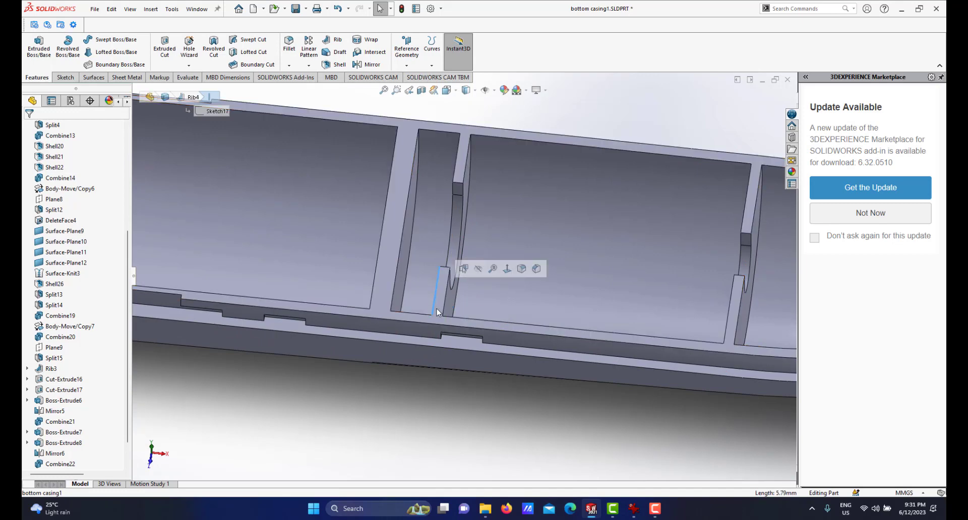
click(427, 378)
click(438, 307)
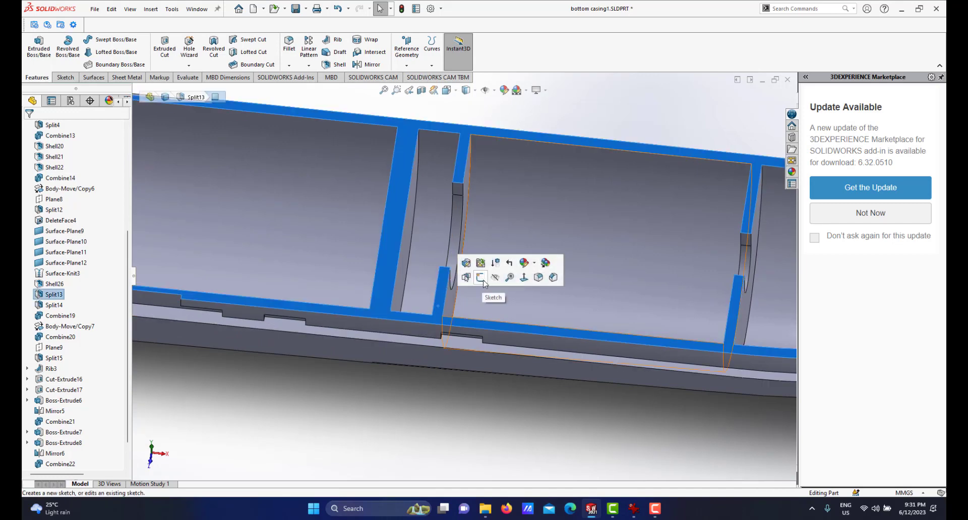
click(493, 281)
Sketch a corner rectangle about 1 by 1.7 mm across the rear motor rib's shoulder, between the rib's two long edges
scroll(487, 323, down, 5)
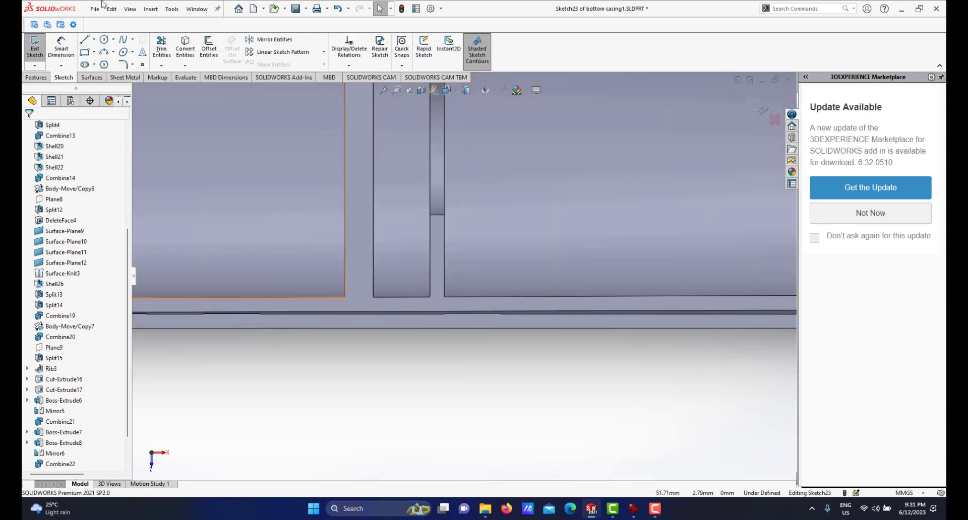
click(85, 53)
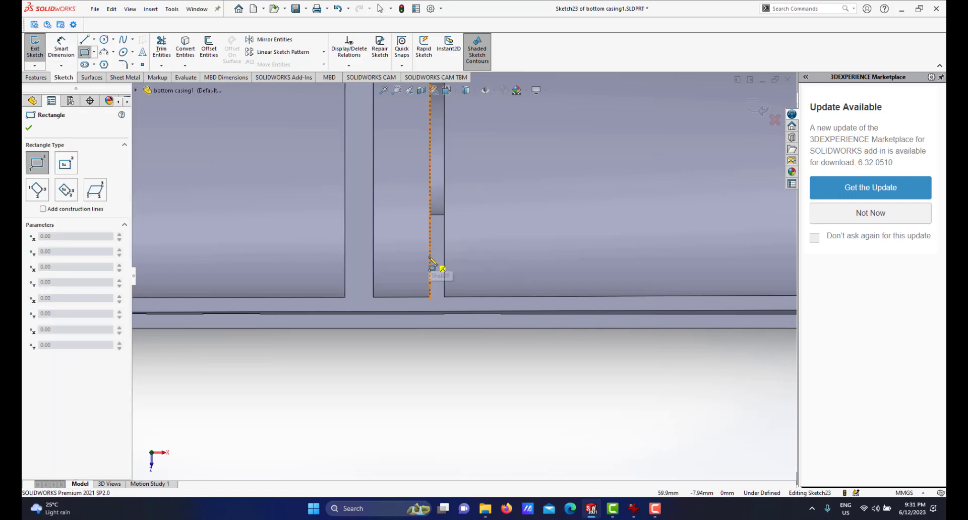
click(430, 251)
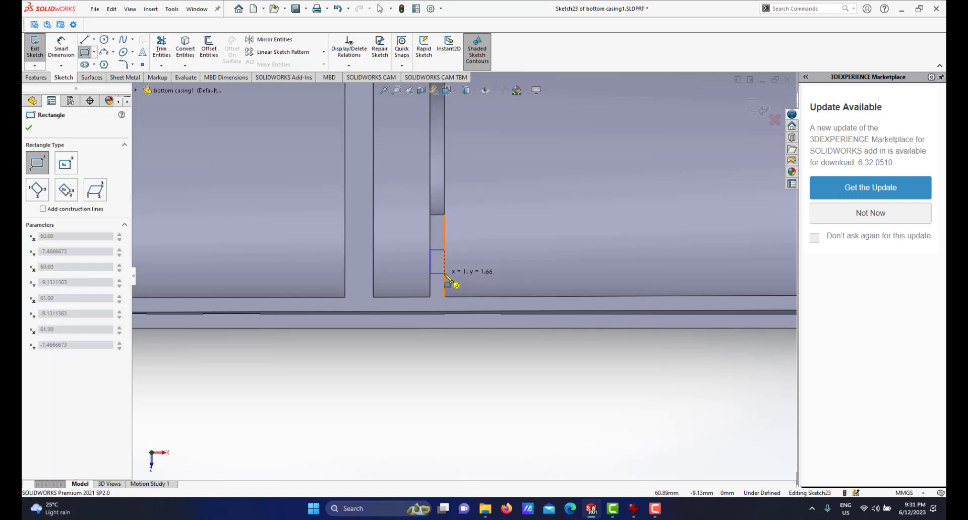
click(444, 274)
right_click(494, 272)
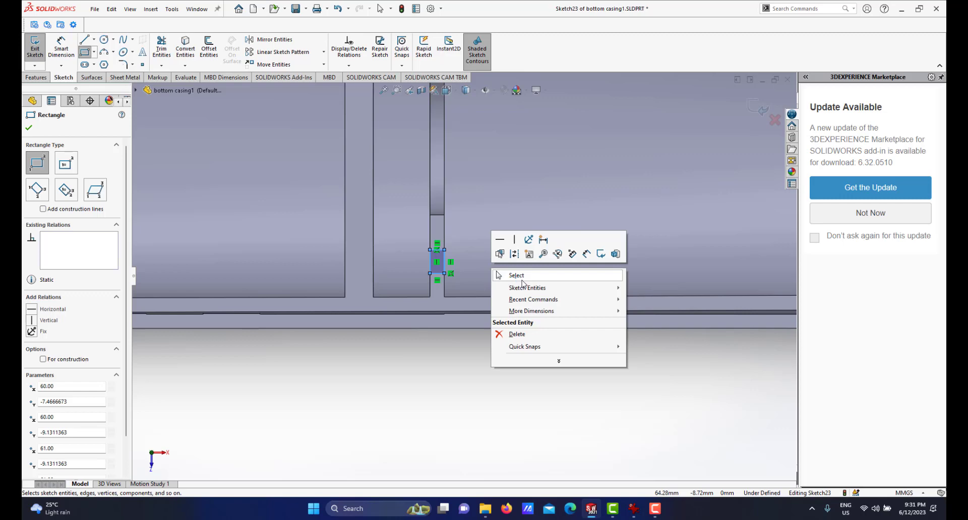
click(516, 275)
Stretch the rectangle's corner nearest the notched casing wall onto the outer edge of the top rim face
scroll(474, 276, down, 5)
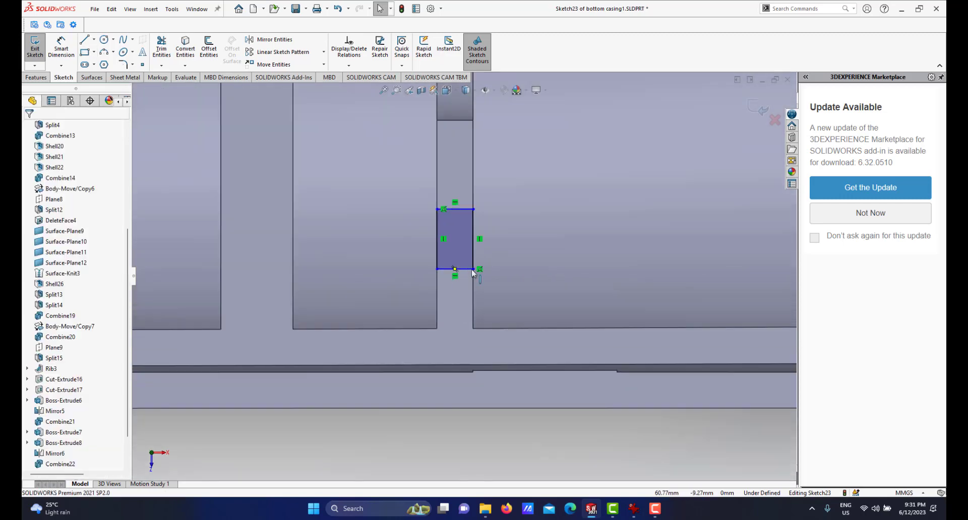
drag(473, 268, 464, 372)
mouse_move(483, 364)
middle_down()
mouse_move(477, 372)
mouse_move(488, 271)
mouse_move(480, 252)
middle_up()
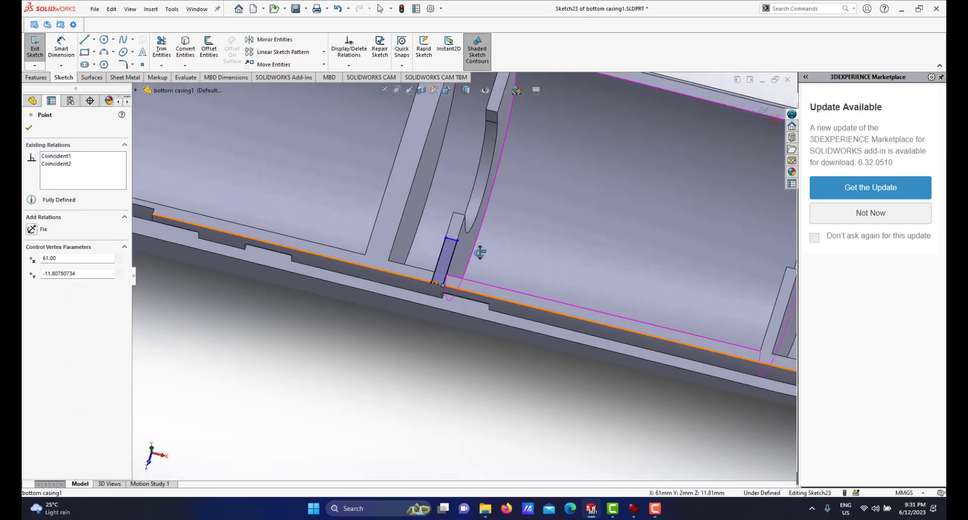
click(432, 365)
scroll(509, 203, down, 2)
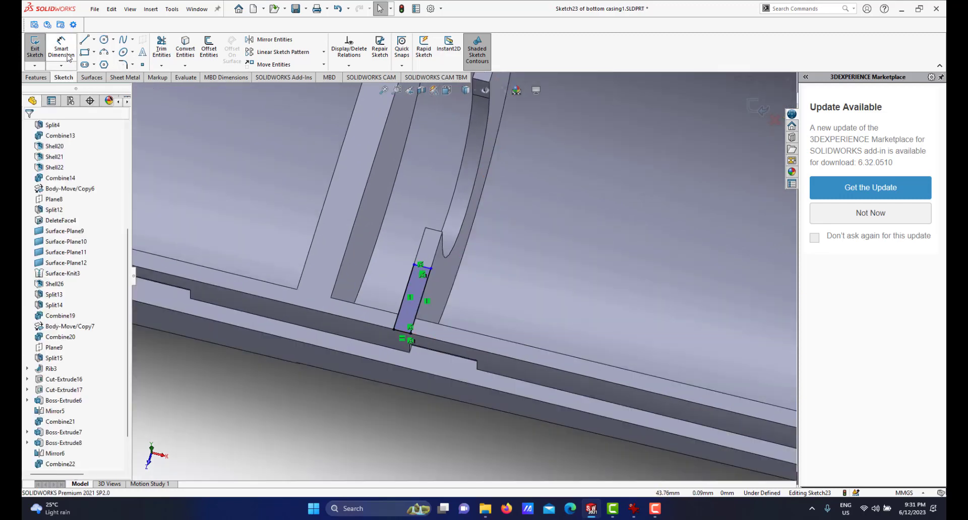
Dimension the distance between the rib shoulder's edge at the U-shaped opening and the rectangle's nearest short side as 3 mm
click(68, 57)
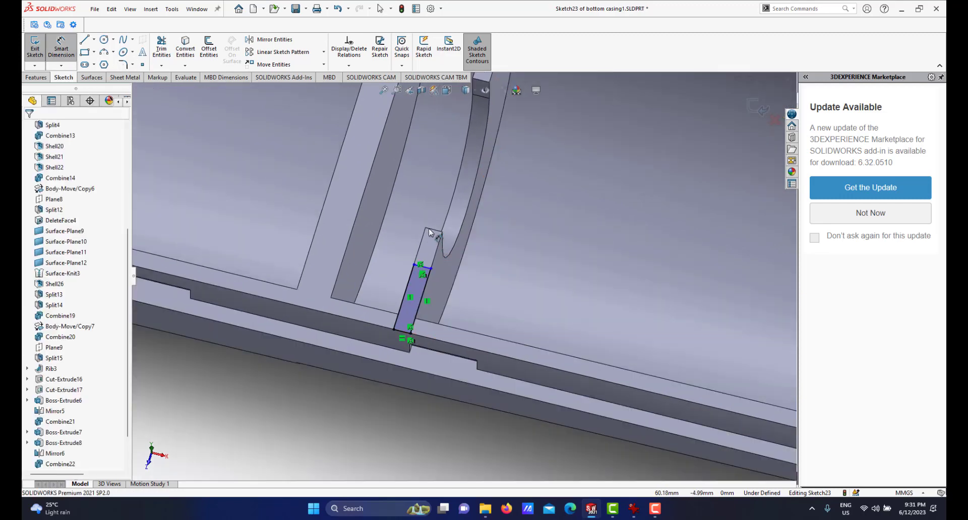
scroll(430, 229, down, 2)
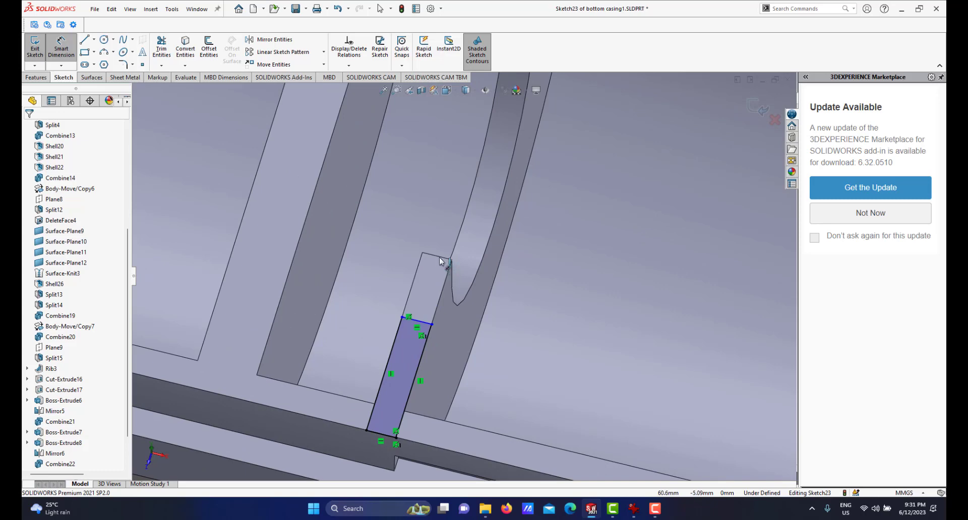
click(439, 257)
click(423, 324)
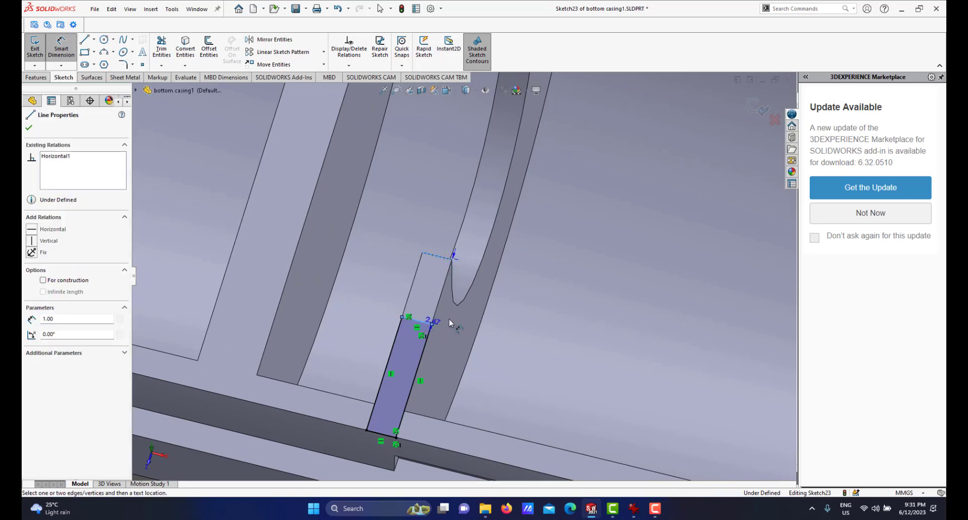
click(542, 320)
text(2.4666673mm)
key(Return)
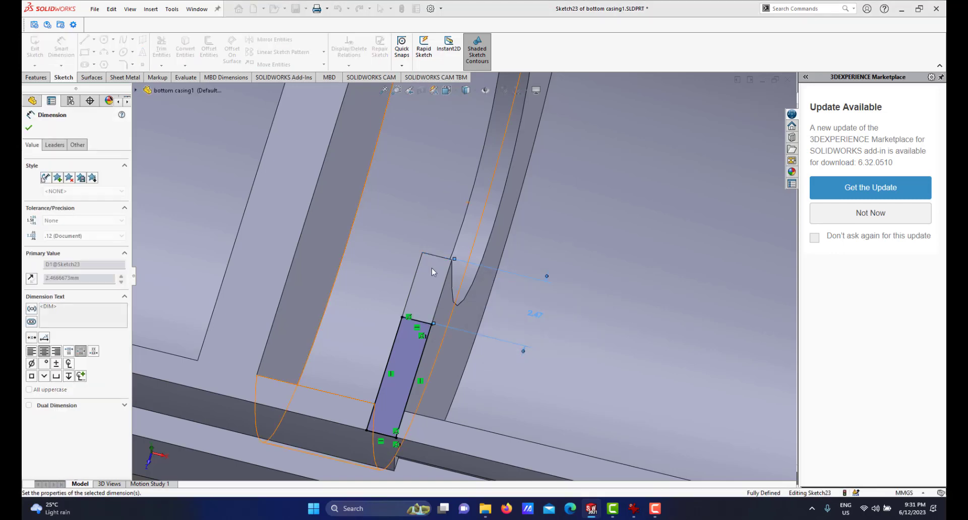
middle_drag(518, 339, 404, 288)
click(37, 78)
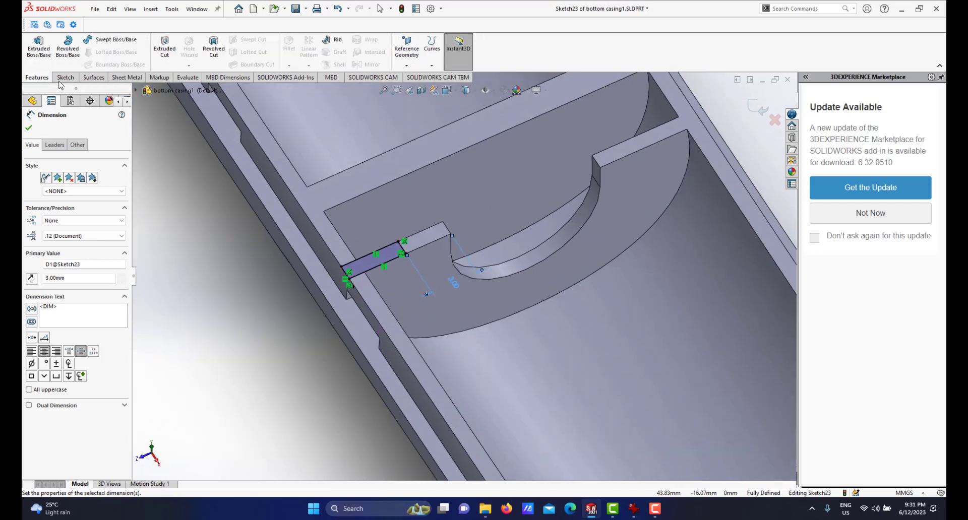
Extrude-cut the sketched rectangle through the rear motor rib using Up To Surface, ending at the casing's curved inner face
click(165, 48)
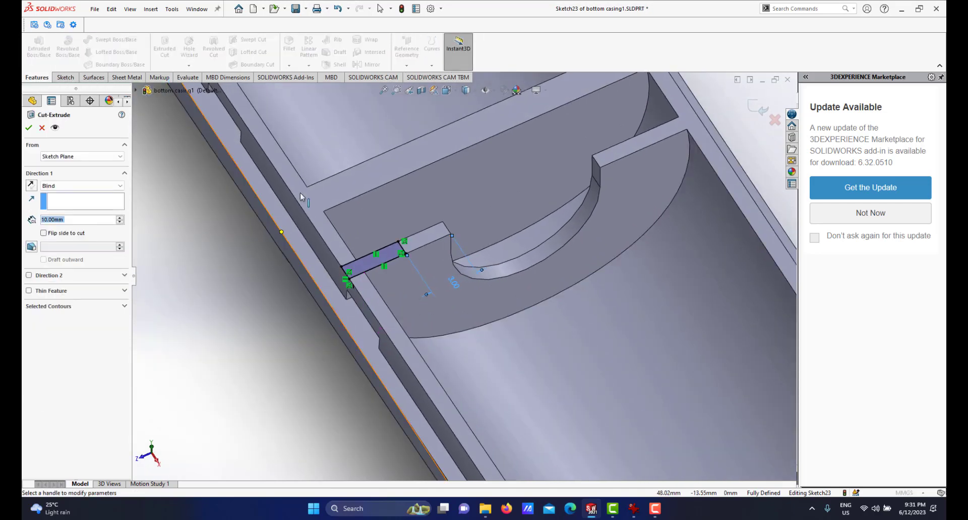
middle_drag(404, 278, 173, 190)
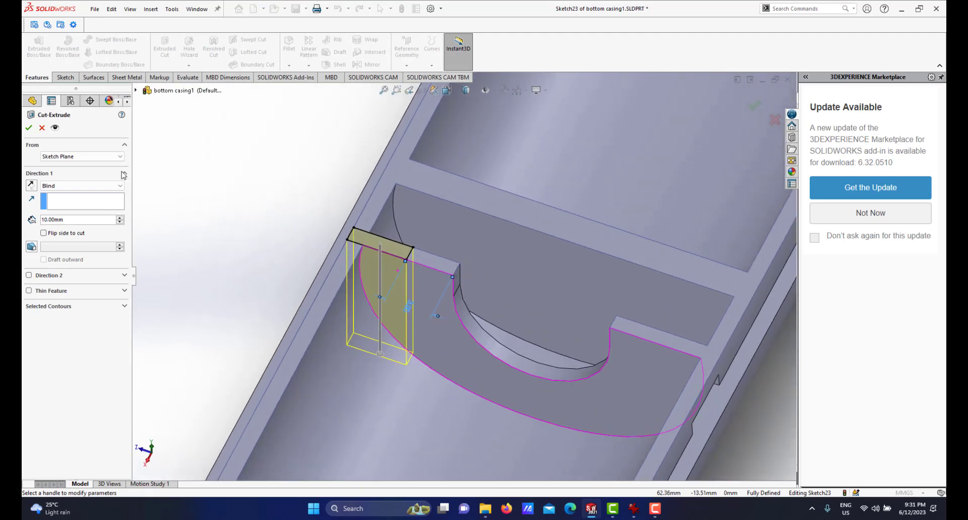
click(83, 185)
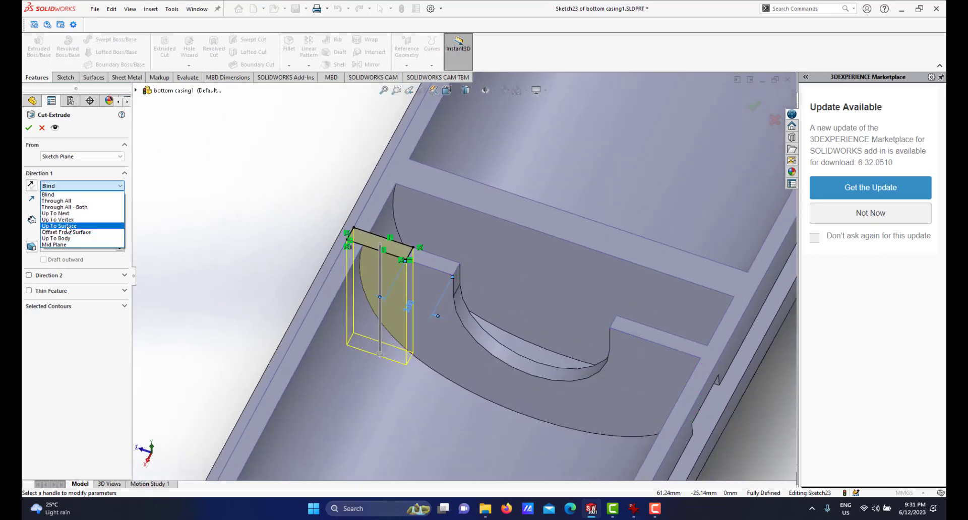
click(71, 229)
click(332, 377)
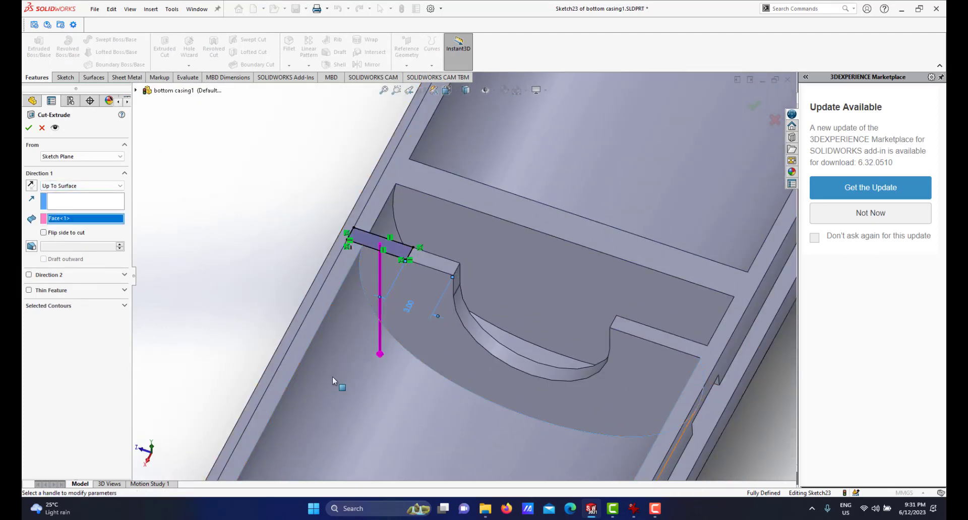
click(29, 127)
Mirror the rear rib's wire passage cut about the Front Plane to the rib's opposite end
middle_drag(407, 276, 266, 218)
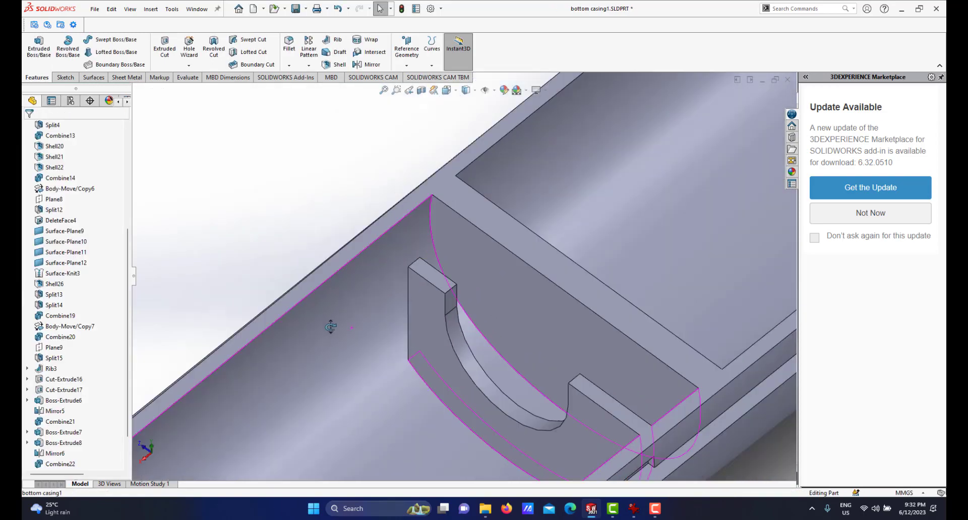
scroll(351, 326, up, 3)
mouse_move(388, 296)
middle_down()
mouse_move(372, 287)
mouse_move(389, 310)
middle_up()
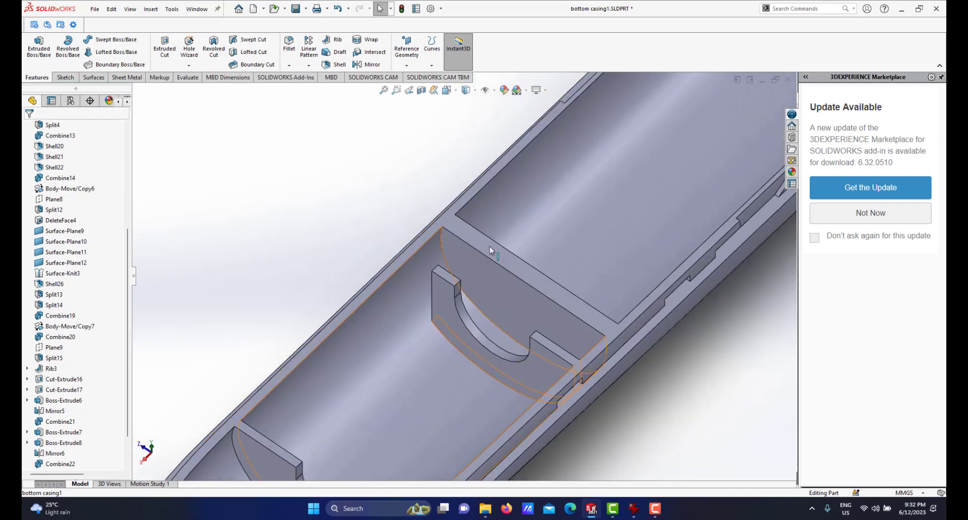
middle_drag(388, 340, 450, 267)
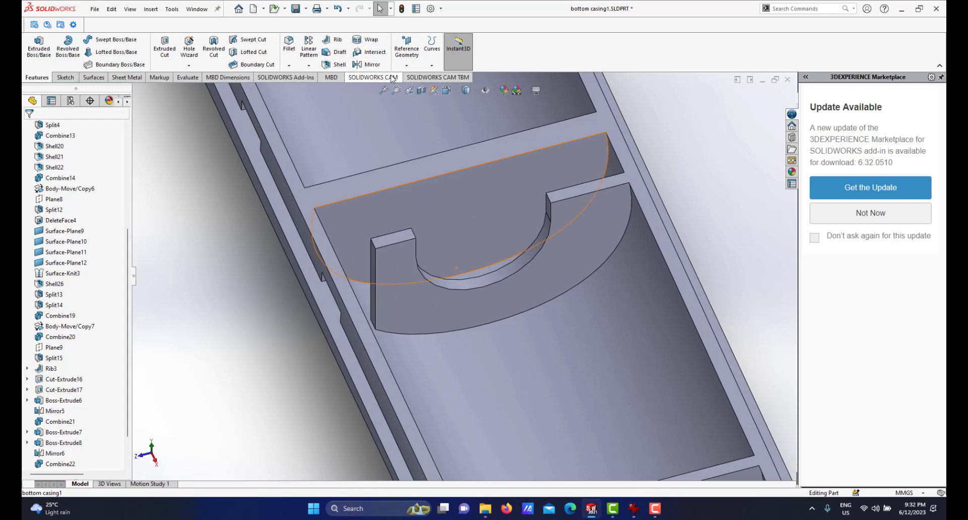
click(372, 65)
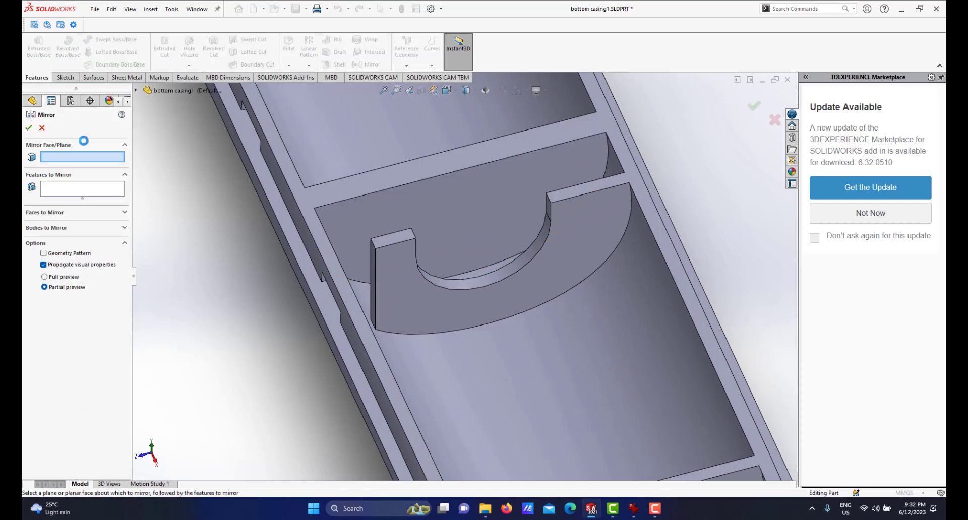
click(137, 90)
click(182, 154)
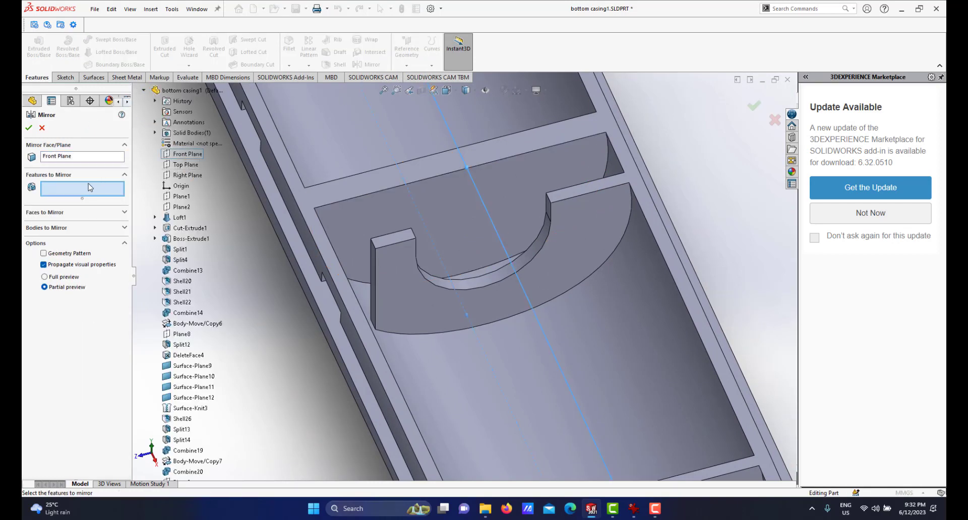
middle_drag(389, 273, 392, 264)
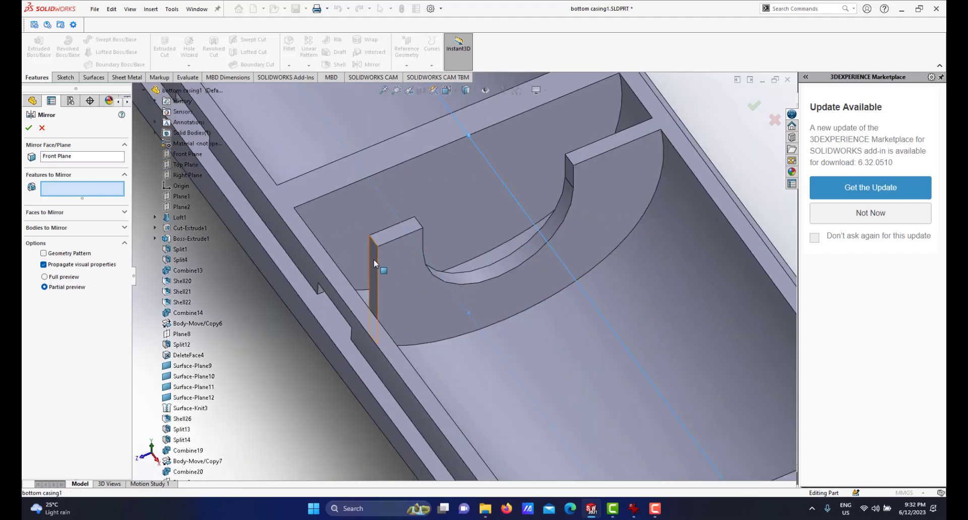
click(374, 261)
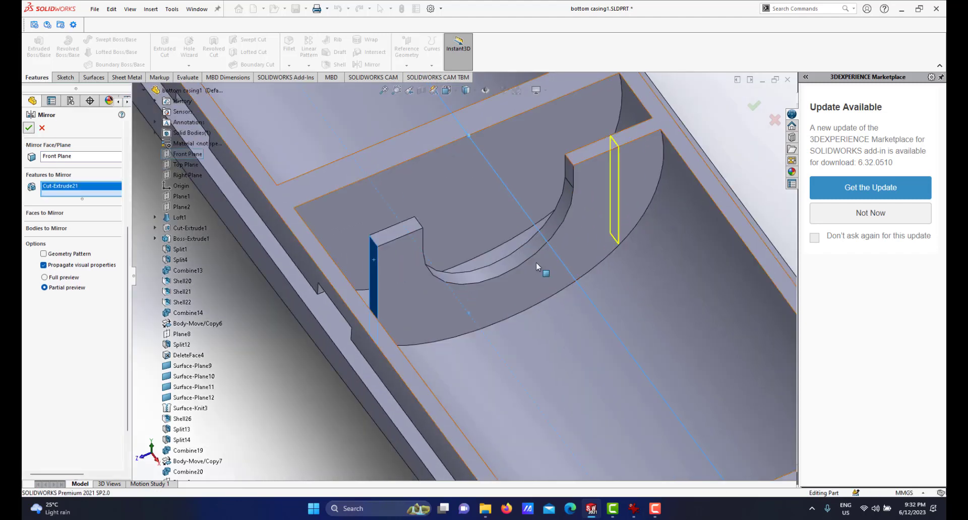
Start a sketch on the casing's top rim face, at the front rib with the U-shaped opening
scroll(540, 257, up, 3)
middle_drag(543, 253, 538, 216)
middle_drag(542, 224, 570, 227)
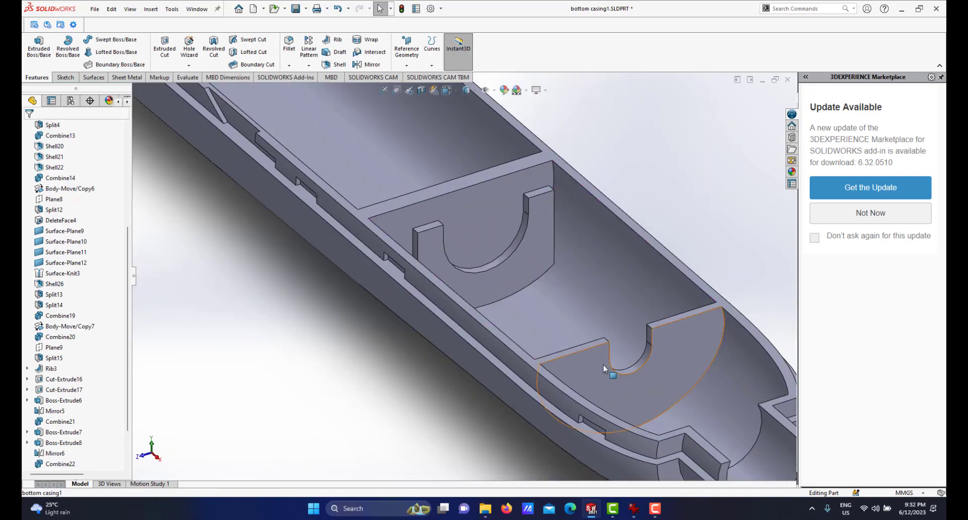
scroll(554, 345, up, 5)
middle_drag(550, 338, 514, 320)
scroll(567, 318, down, 5)
click(521, 317)
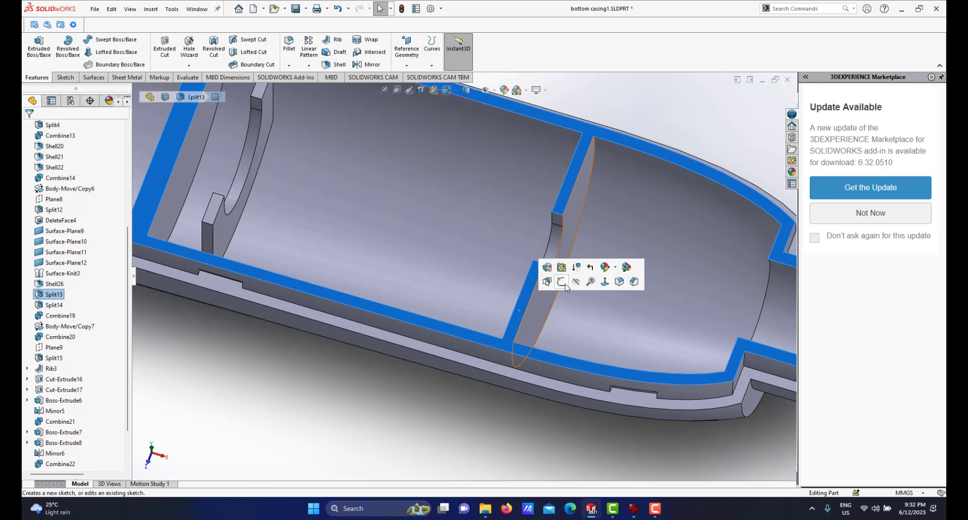
click(564, 284)
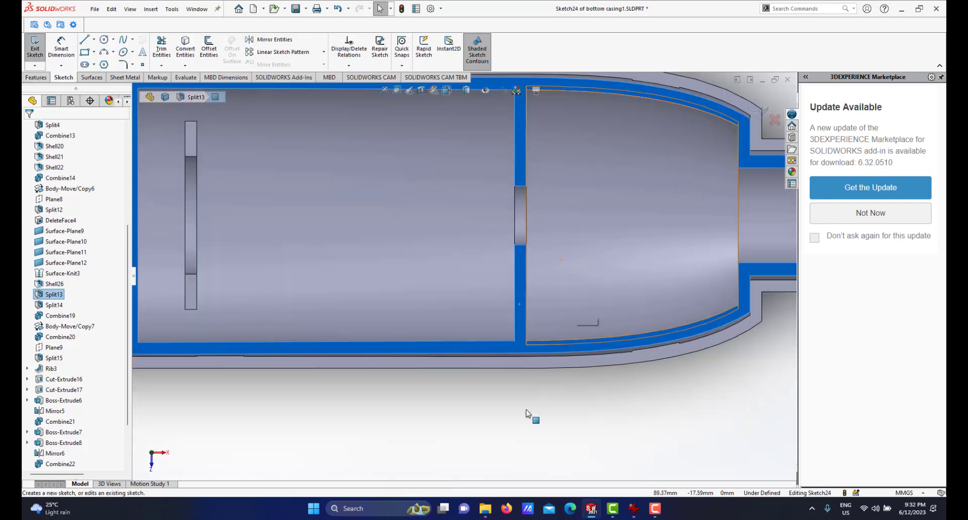
click(531, 423)
Sketch a corner rectangle about 1 mm wide across the front rib's shoulder, between the rib's two long edges
scroll(533, 317, down, 2)
click(86, 57)
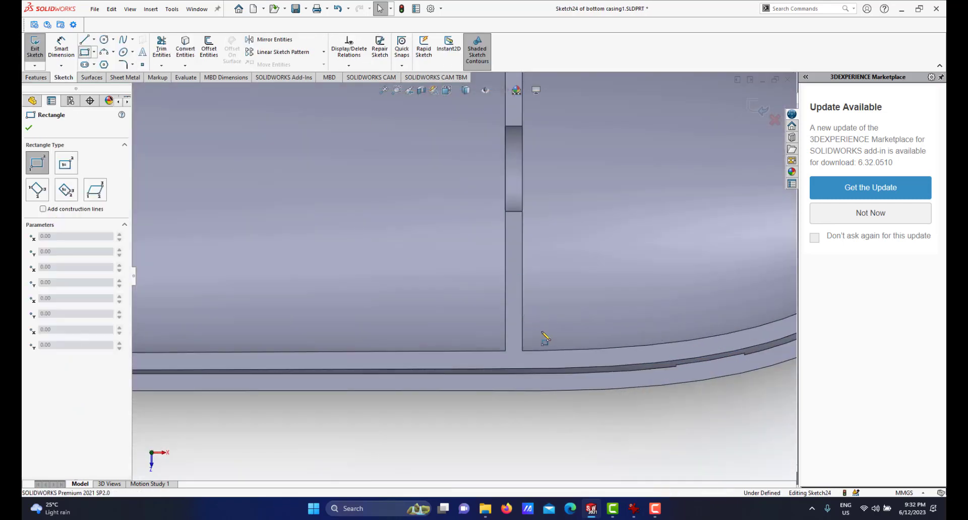
click(523, 315)
right_click(593, 298)
click(626, 304)
scroll(510, 346, up, 1)
scroll(509, 349, up, 2)
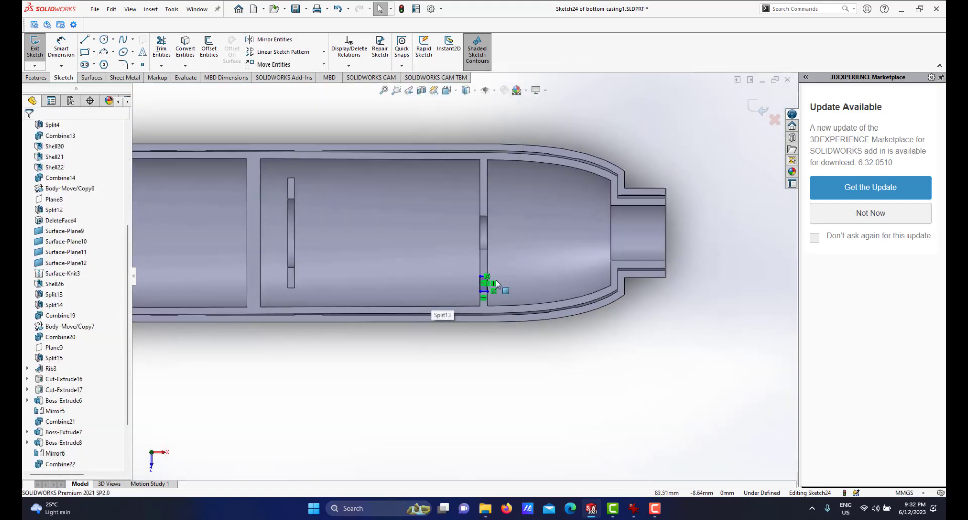
scroll(450, 317, down, 2)
scroll(443, 319, down, 2)
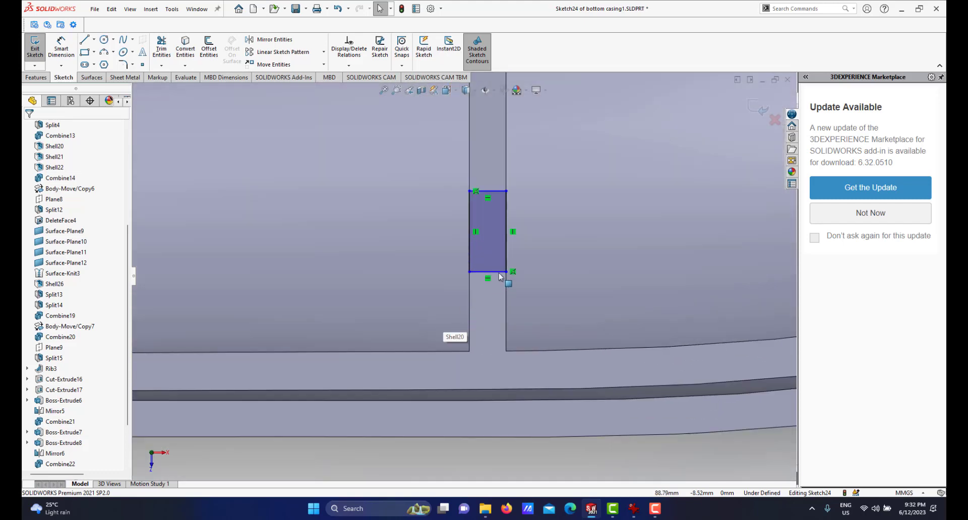
Stretch the rectangle's short side nearest the casing wall past the inner wall edge into the top rim face
drag(493, 275, 484, 355)
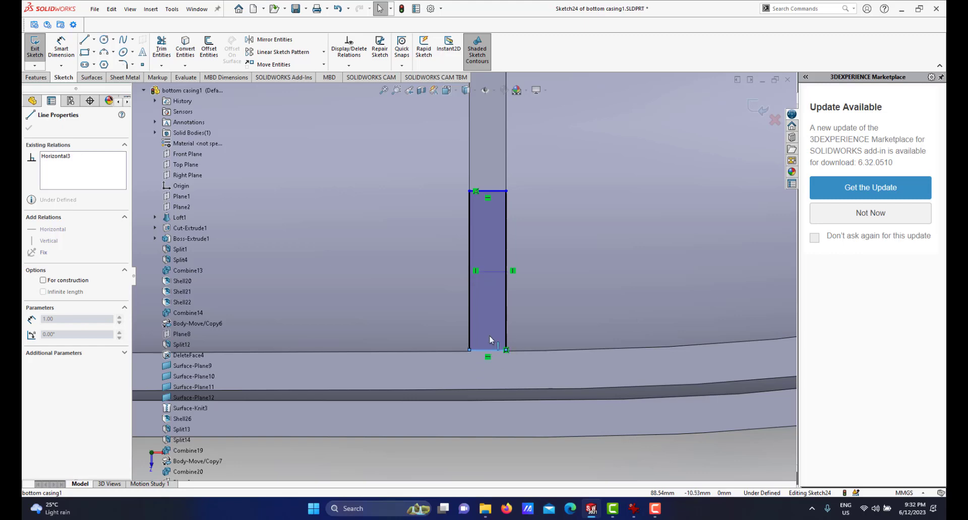
drag(495, 365, 490, 373)
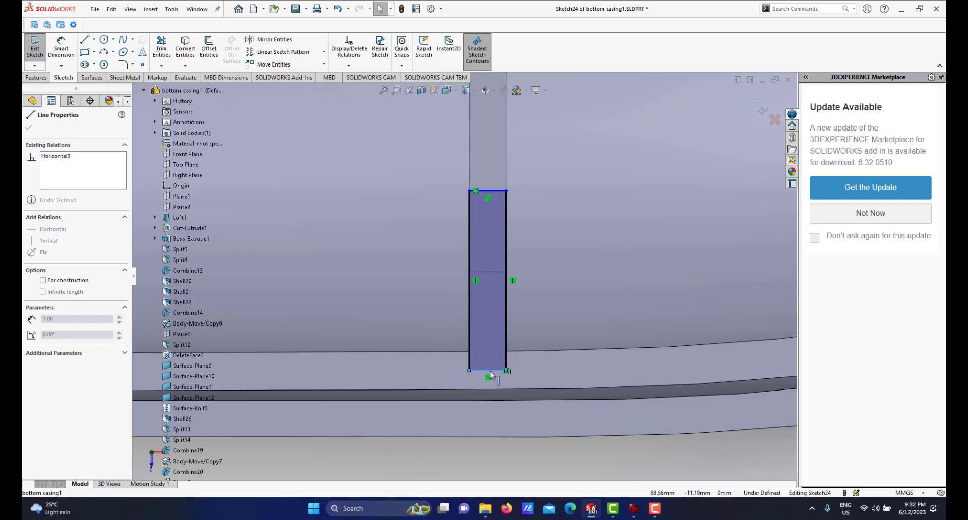
scroll(491, 323, up, 3)
click(450, 389)
scroll(366, 323, up, 1)
scroll(366, 327, up, 5)
scroll(460, 276, down, 4)
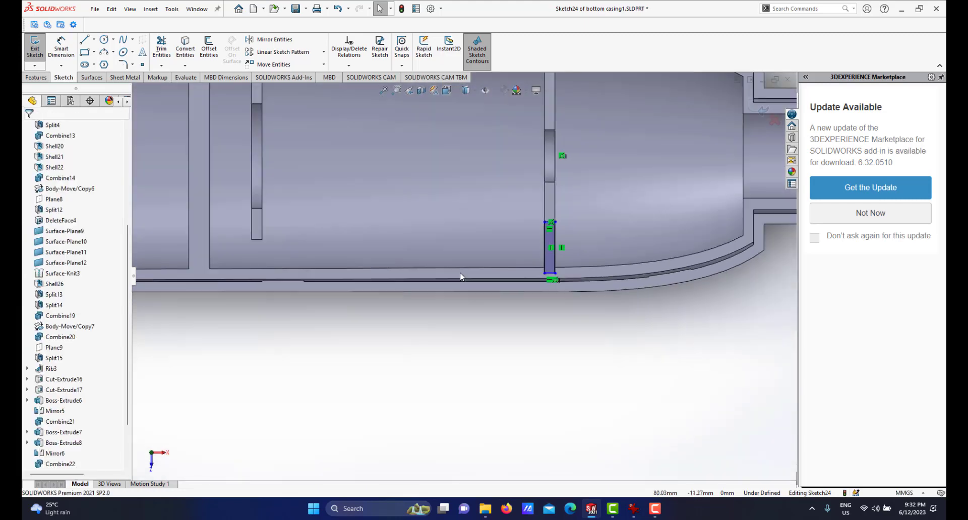
scroll(555, 251, down, 4)
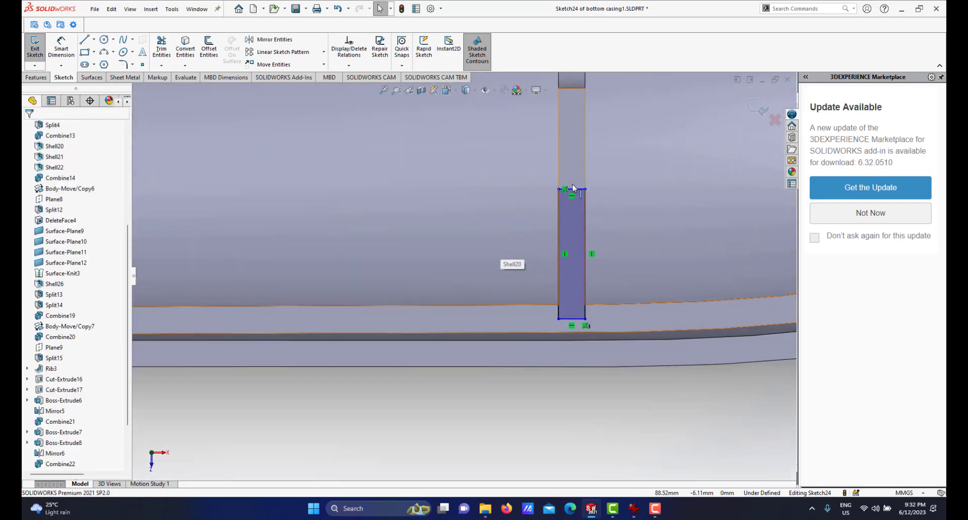
Make the rectangle's short side nearest the U-shaped opening collinear with the cut end edge of the rear motor rib
click(574, 192)
scroll(454, 280, up, 7)
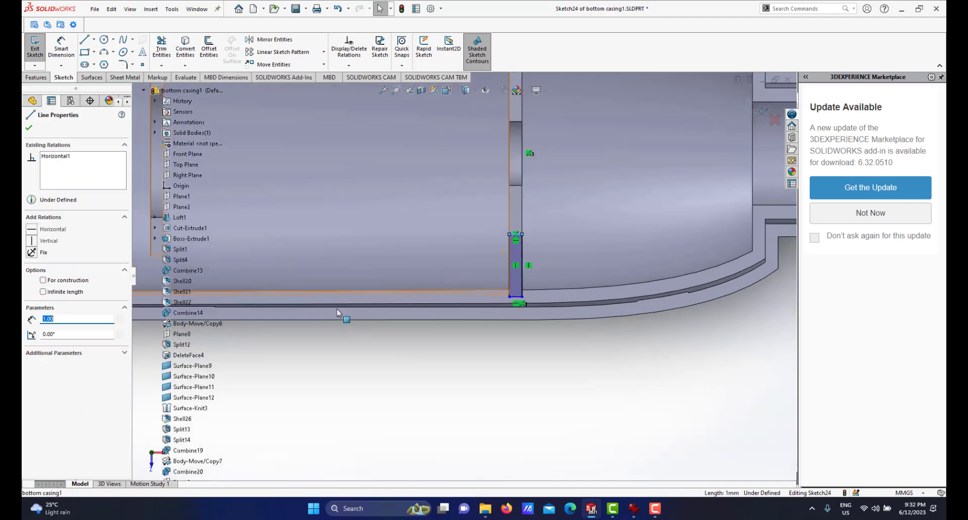
scroll(304, 275, down, 2)
scroll(422, 273, down, 4)
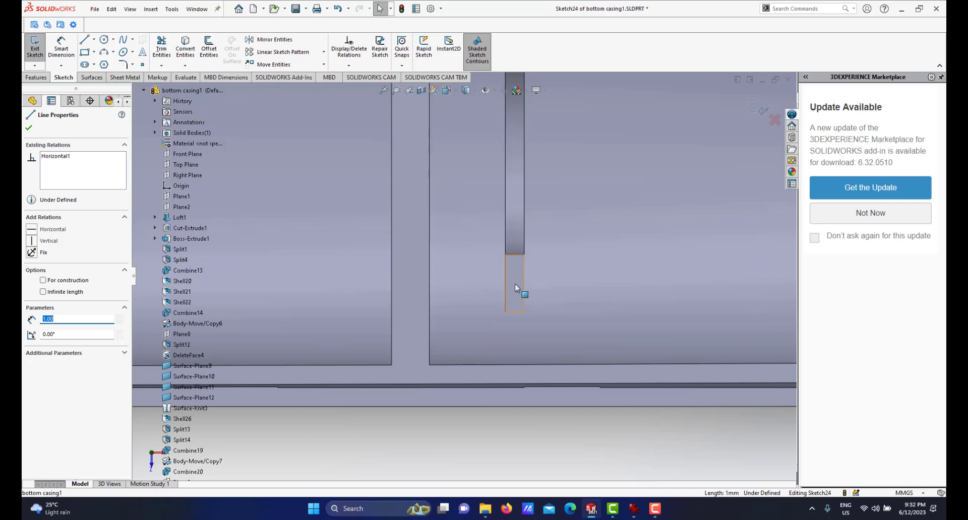
scroll(522, 291, up, 3)
scroll(518, 291, down, 2)
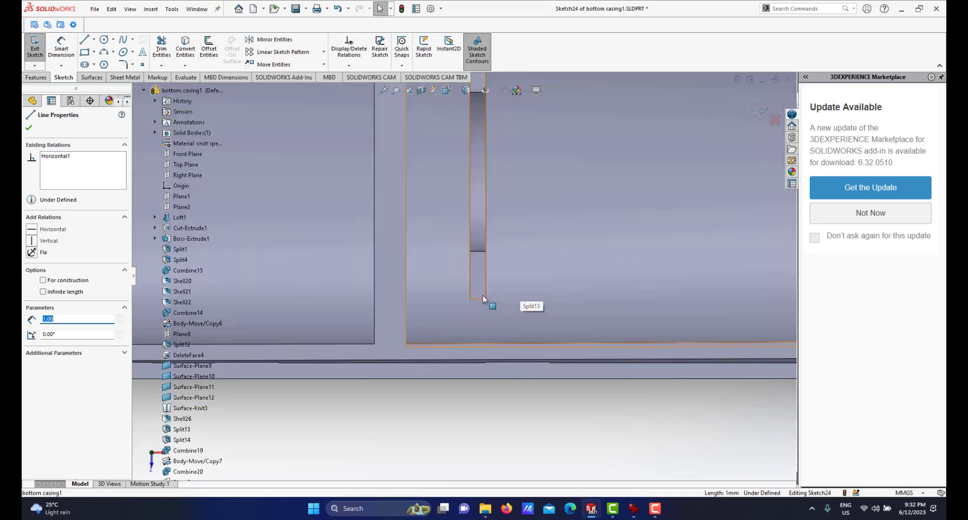
scroll(479, 302, down, 2)
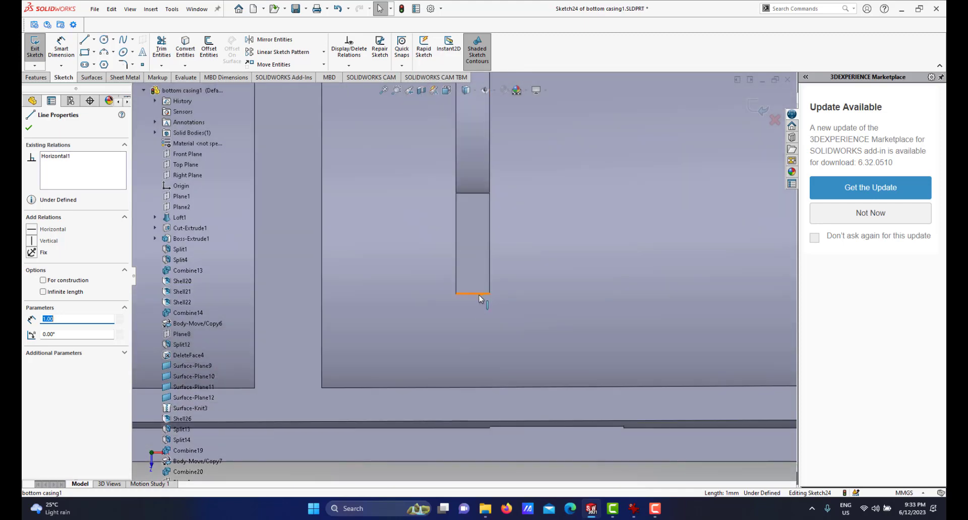
ctrl+click(480, 300)
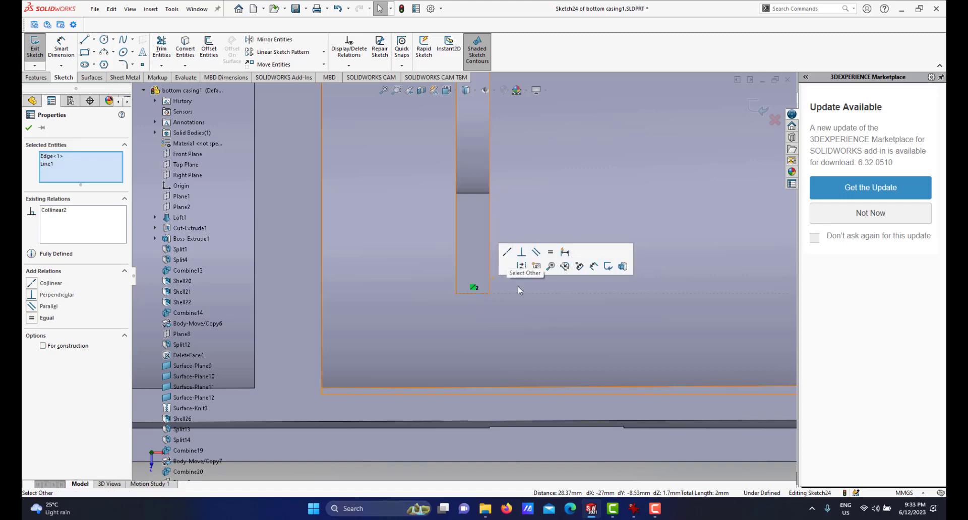
scroll(513, 284, up, 8)
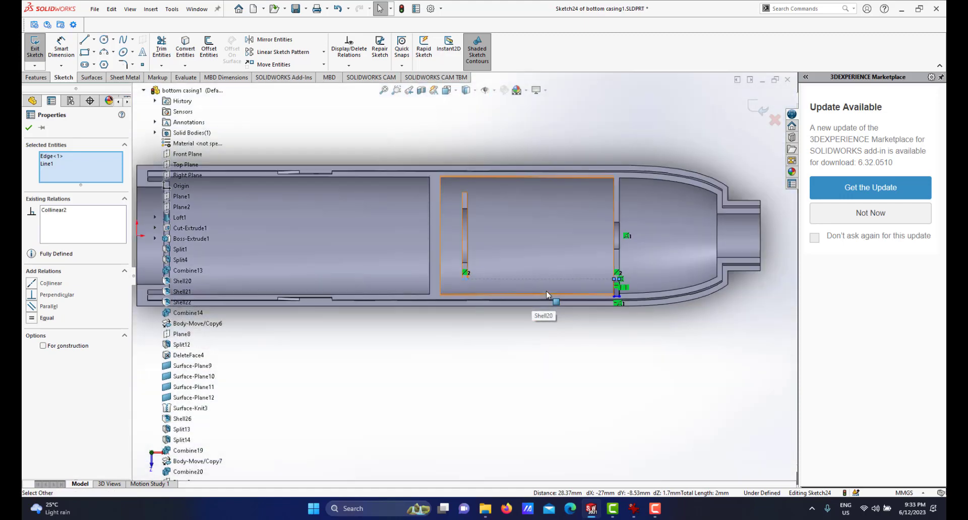
mouse_move(548, 296)
middle_down()
mouse_move(515, 253)
mouse_move(498, 267)
middle_up()
click(28, 127)
Dimension the long side of the rectangle on the front rib, accepting its drawn length
scroll(497, 322, down, 4)
middle_drag(599, 342, 581, 330)
scroll(603, 369, down, 4)
middle_drag(602, 369, 534, 329)
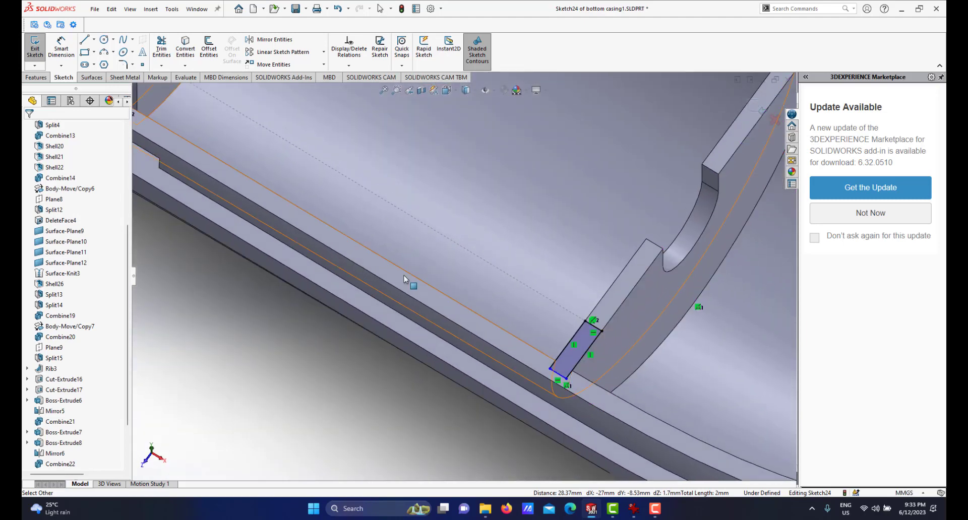
click(593, 346)
click(460, 443)
click(61, 47)
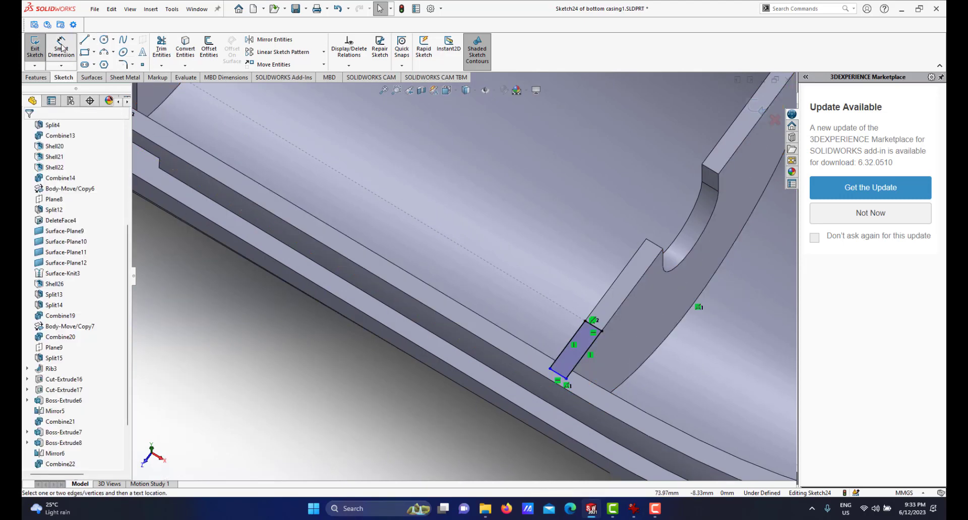
click(595, 346)
click(609, 359)
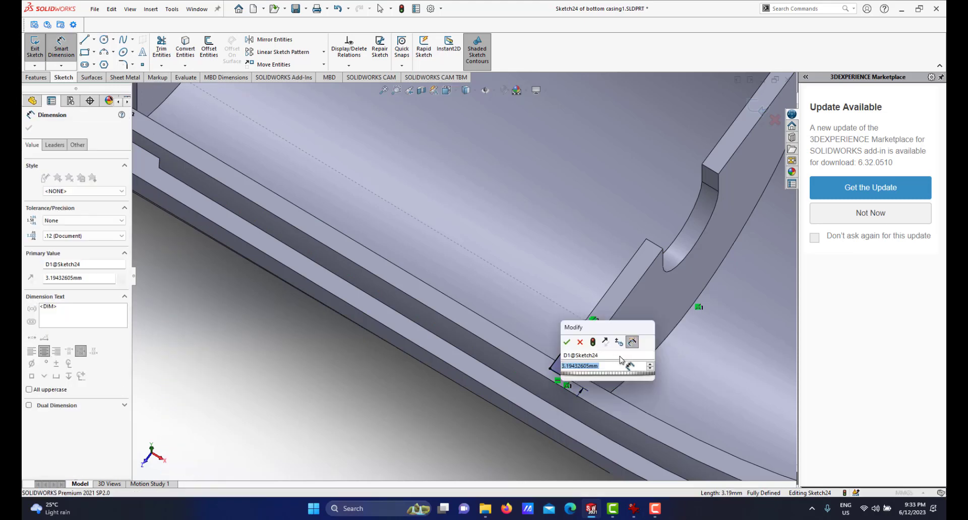
click(567, 343)
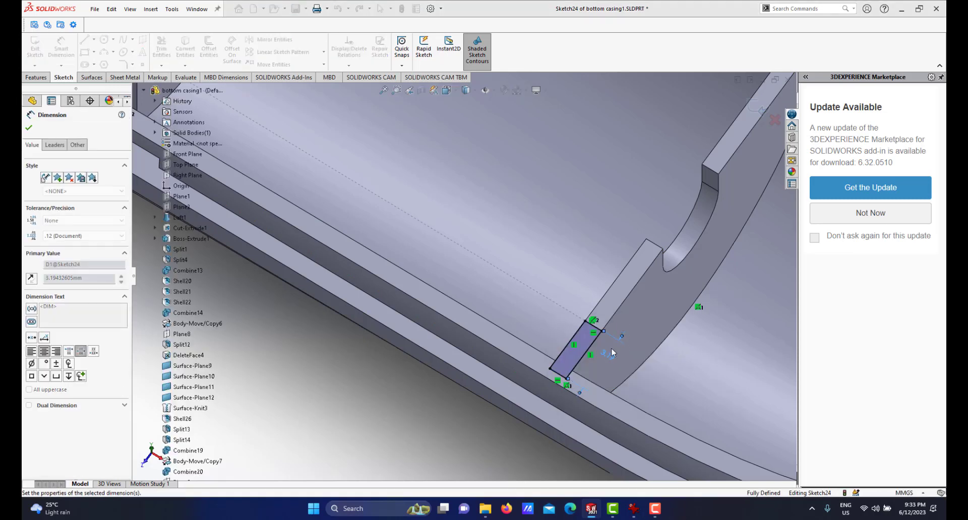
Extrude-cut the rectangle through the front rib using Up To Surface, ending at the casing's inner face on the nose side
scroll(568, 331, up, 4)
middle_drag(562, 328, 381, 227)
scroll(525, 311, down, 3)
click(35, 77)
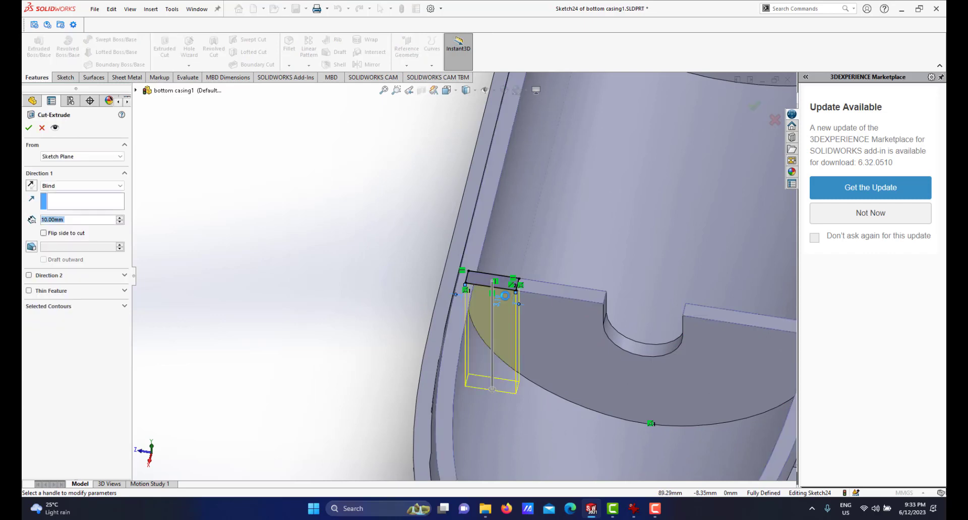
click(61, 186)
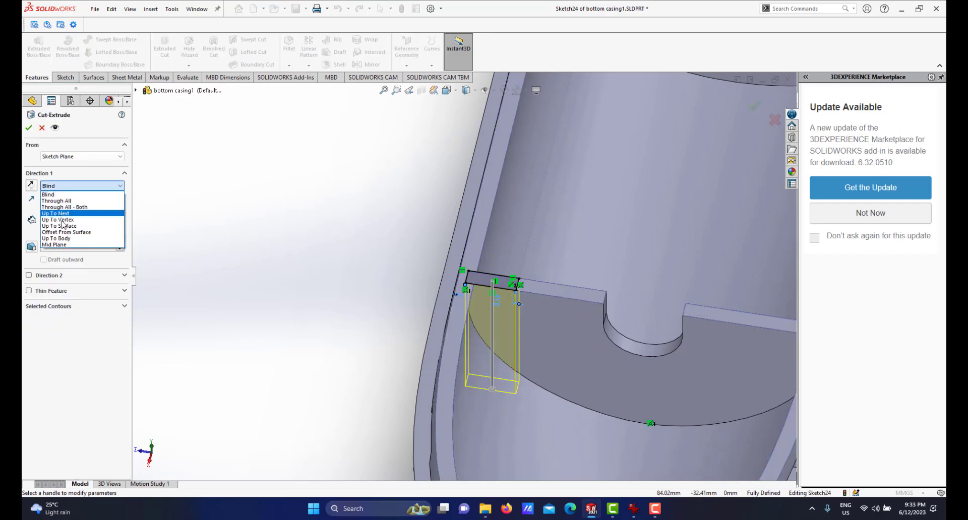
click(65, 226)
click(507, 409)
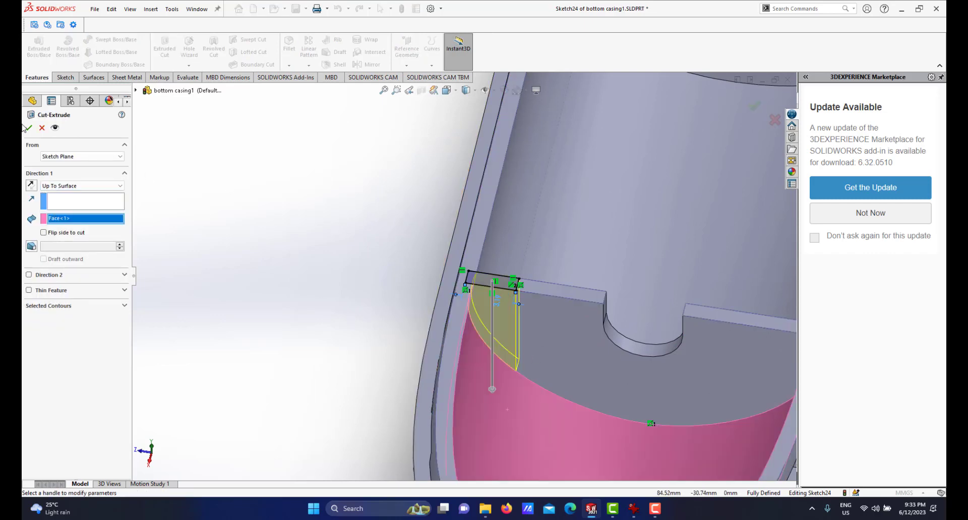
click(29, 128)
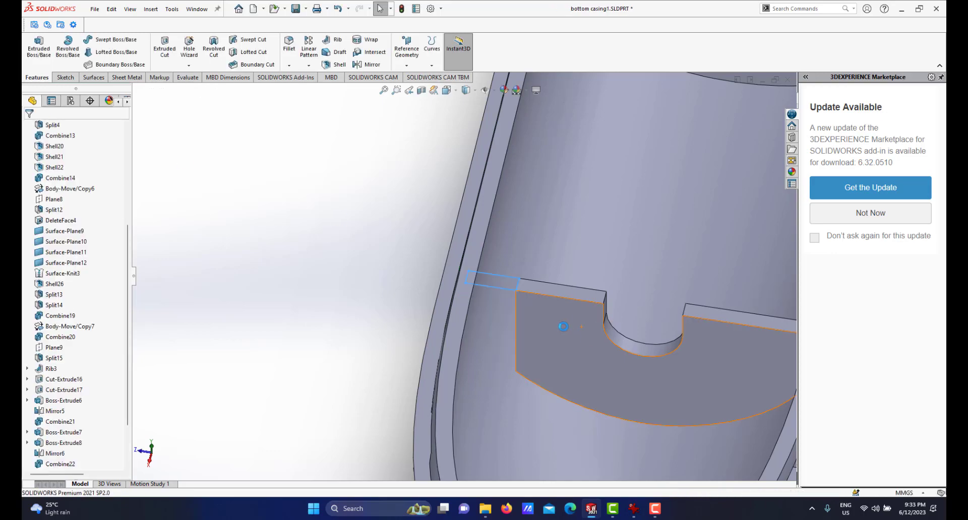
Mirror the front rib's rectangular cut about the Front Plane to make a matching passage at the rib's opposite side
scroll(562, 329, up, 2)
middle_drag(561, 327, 519, 309)
middle_drag(625, 218, 643, 271)
scroll(535, 265, up, 2)
scroll(616, 265, down, 2)
click(366, 64)
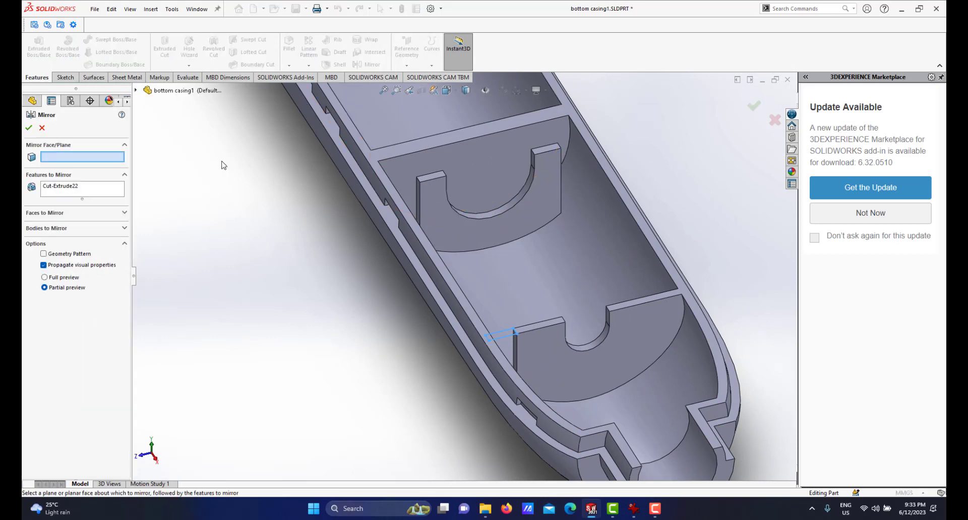
click(135, 92)
click(184, 153)
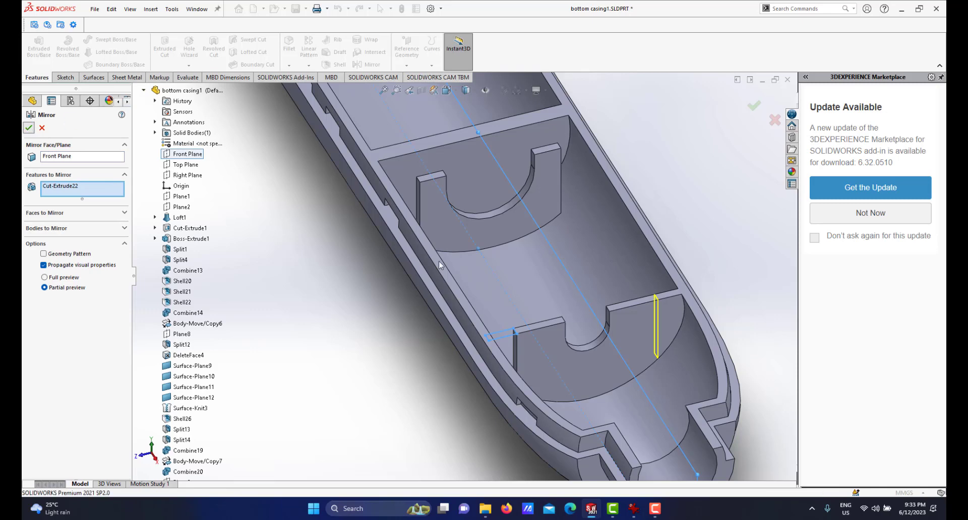
key(Return)
middle_drag(591, 275, 633, 462)
Switch to the Assem2 assembly and examine how the motor sits between the front and rear ribs of the bottom casing
mouse_move(591, 515)
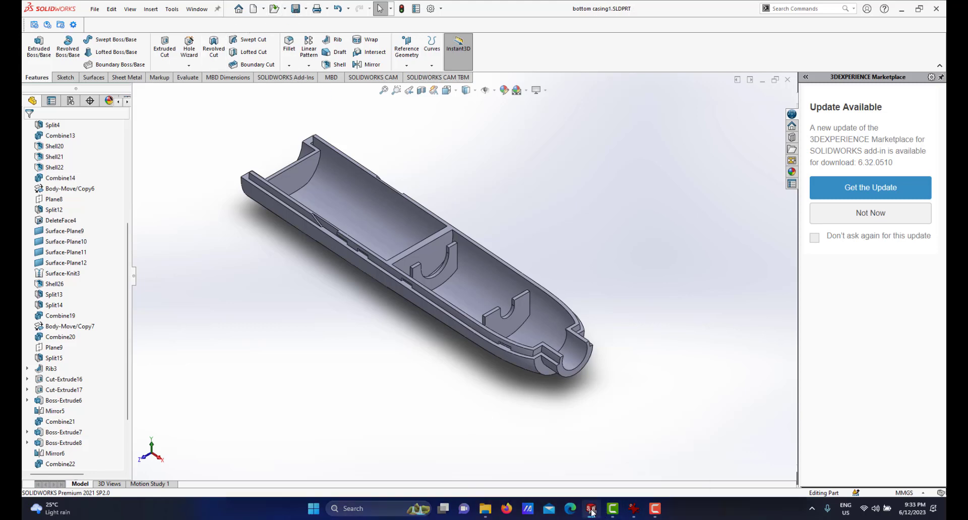
click(521, 432)
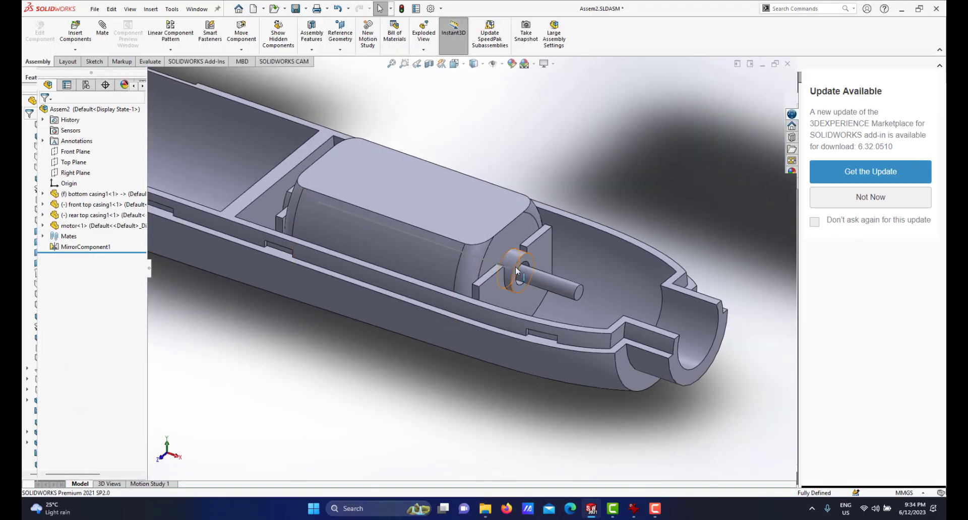
middle_drag(504, 289, 227, 252)
scroll(289, 231, down, 3)
middle_click(309, 235)
middle_drag(666, 333, 639, 322)
scroll(560, 268, up, 4)
scroll(479, 200, down, 2)
scroll(454, 208, up, 3)
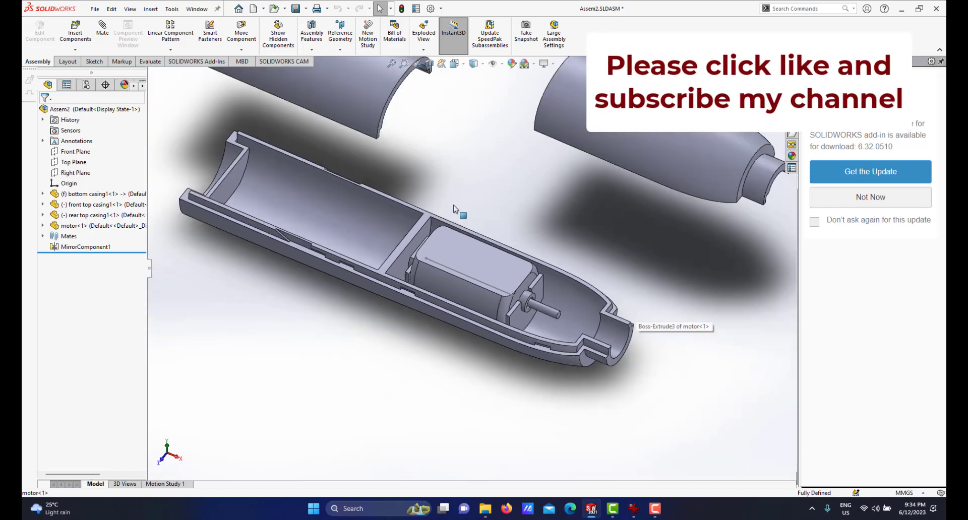
scroll(416, 194, down, 2)
middle_click(512, 298)
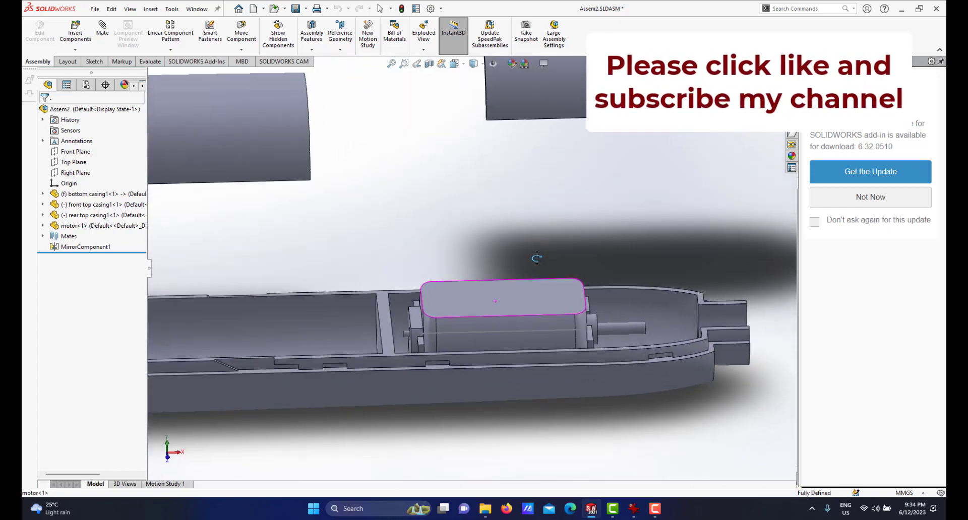